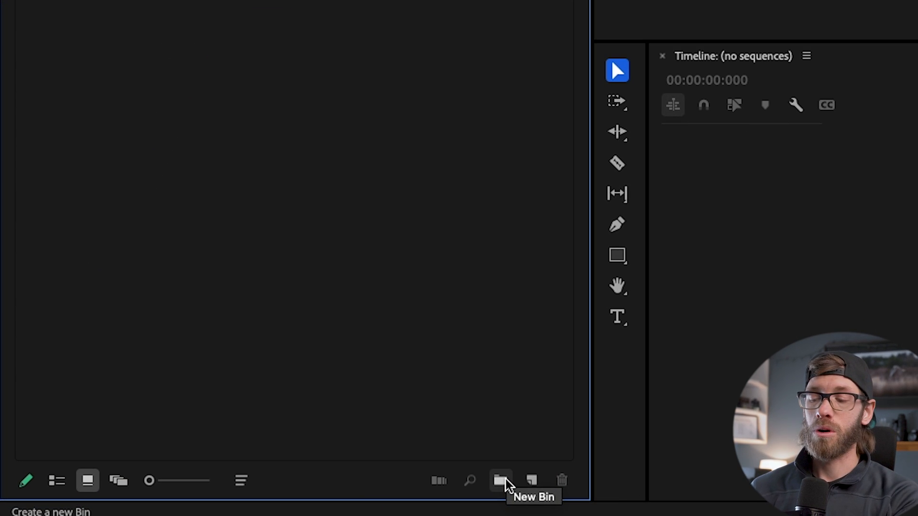
Create three project bins named Nikon Z9, Sony and photography, and open the Nikon Z9 bin.
left_click(502, 480)
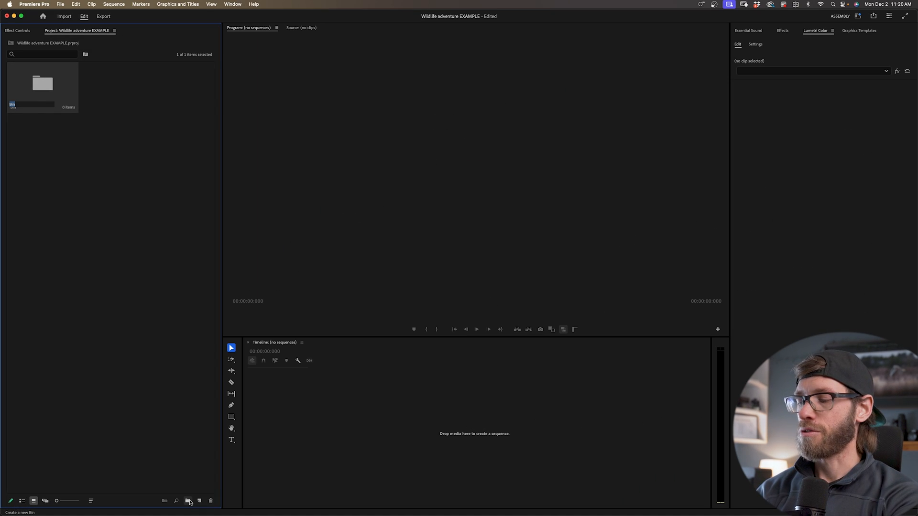
type("Nikon Z9")
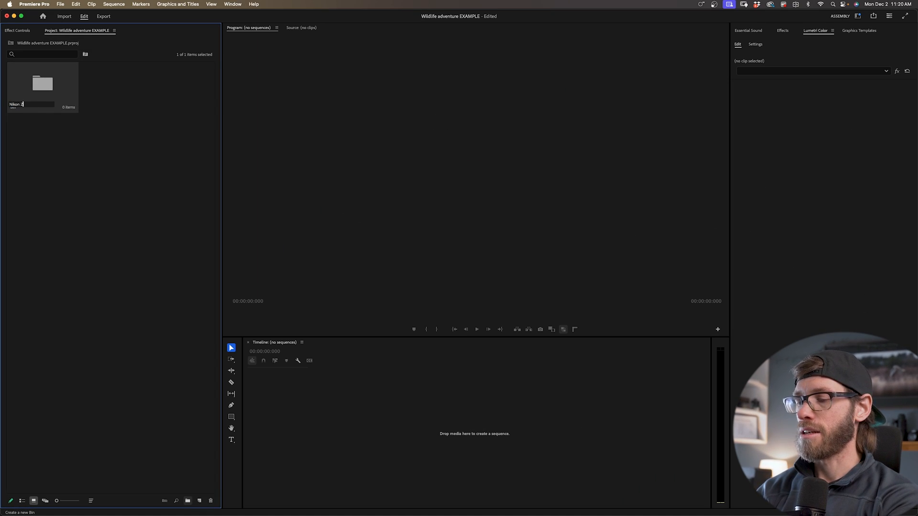
left_click(105, 250)
left_click(188, 500)
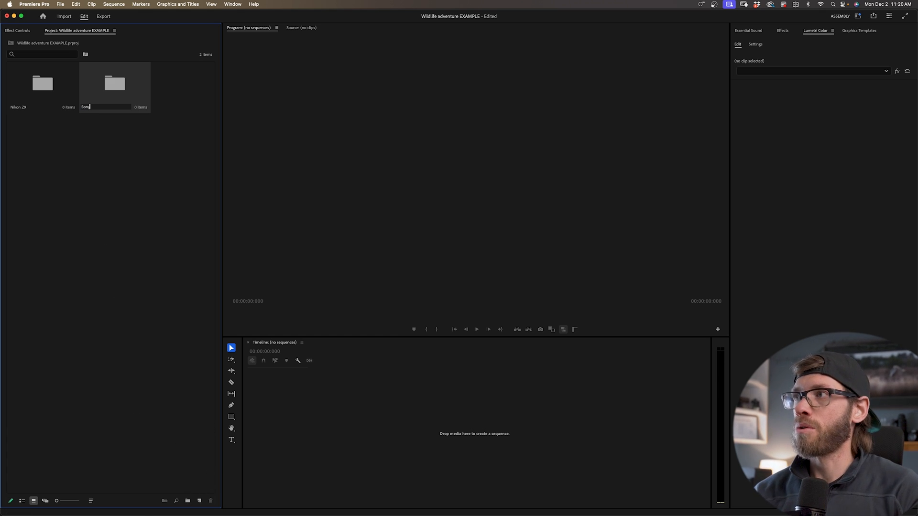
type("Sony")
left_click(140, 333)
left_click(188, 500)
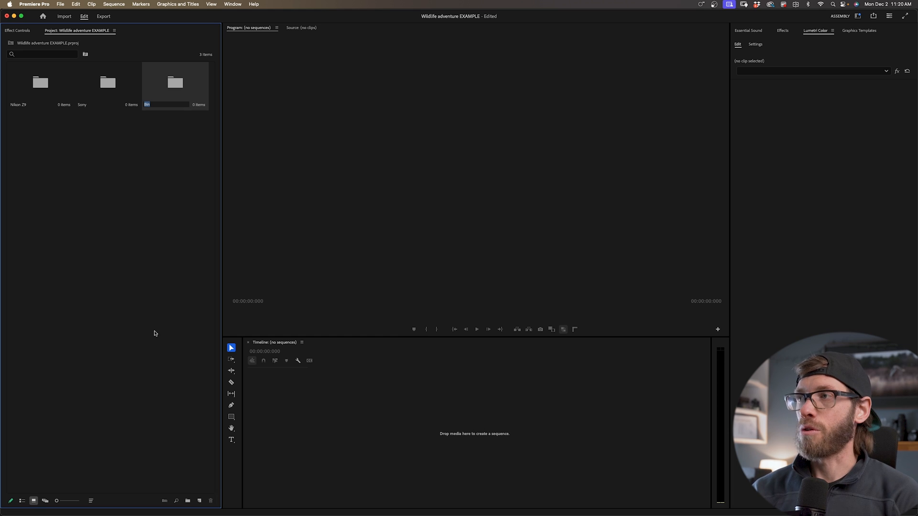
type("photography")
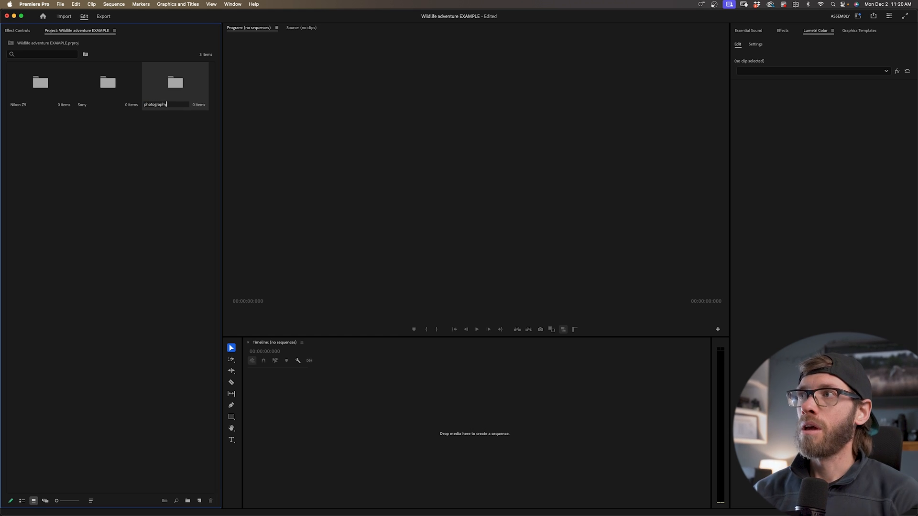
key("Return")
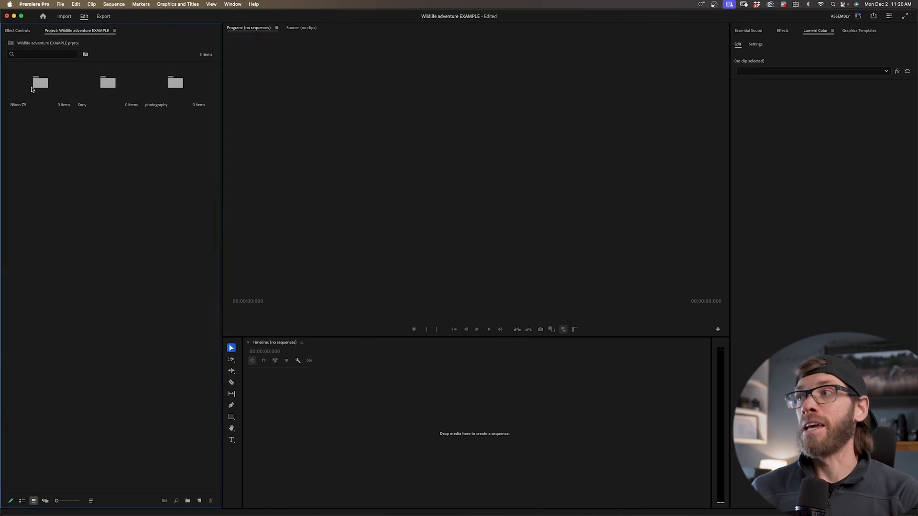
double_click(31, 89)
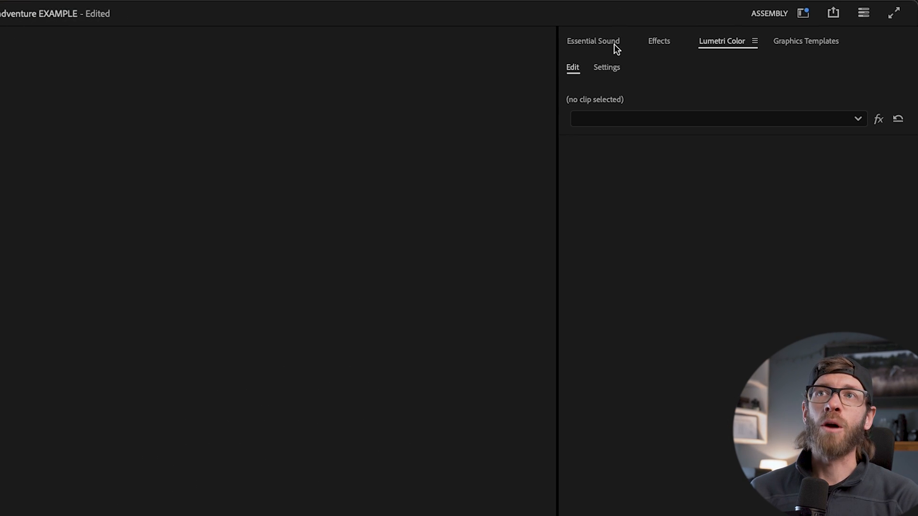
View the Essential Sound, Effects, Lumetri Color and Graphics Templates panels in turn, ending on Lumetri Color.
left_click(612, 42)
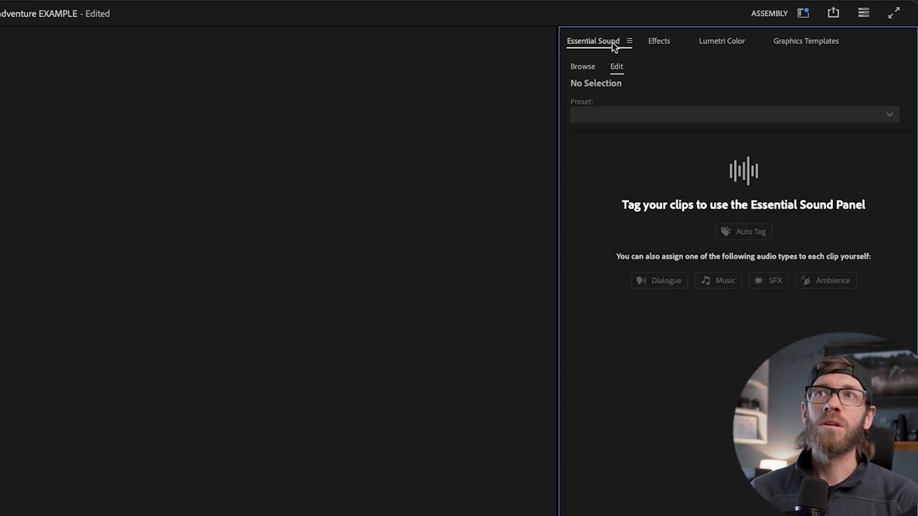
left_click(665, 42)
left_click(722, 44)
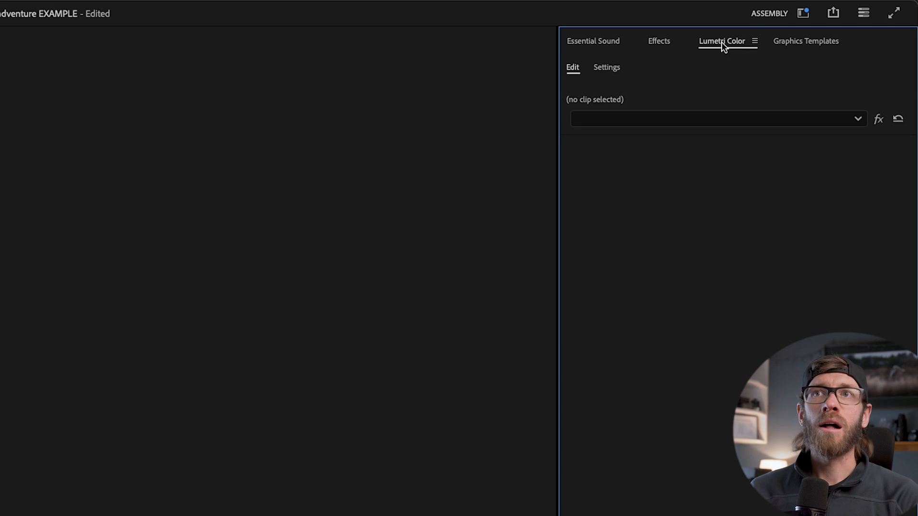
left_click(811, 42)
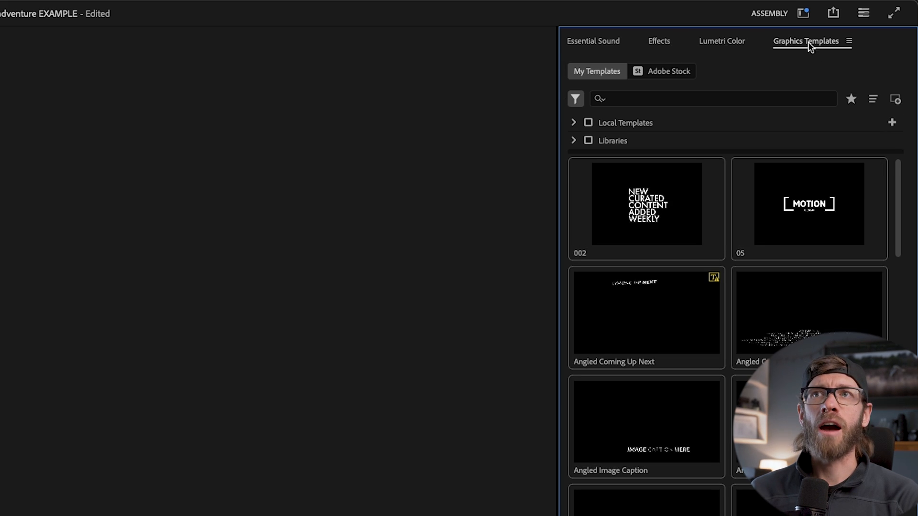
left_click(732, 41)
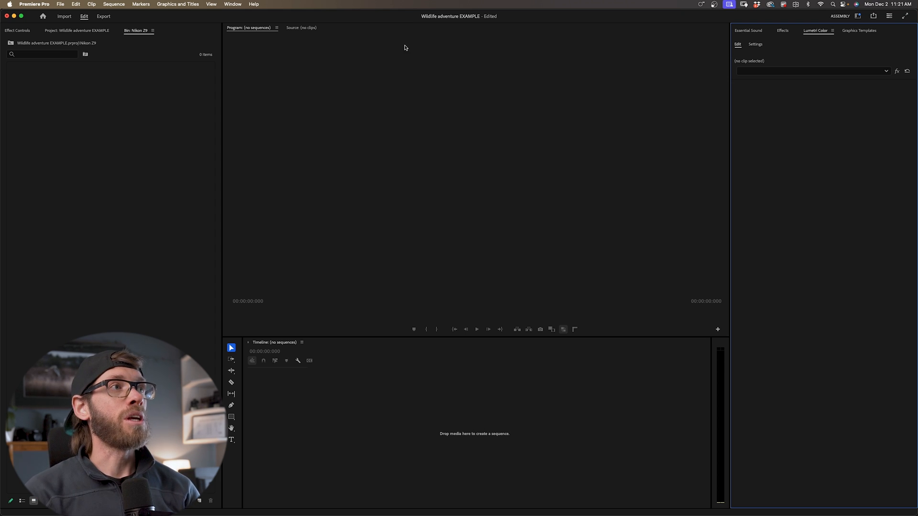
Show the Lumetri Scopes panel, dock it in the same group as the project and bin panels, and widen that group.
left_click(232, 6)
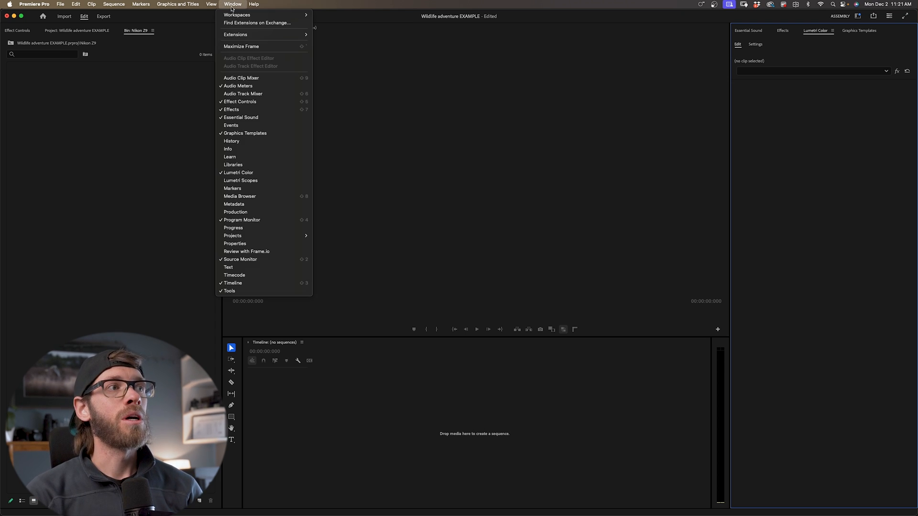
mouse_move(257, 236)
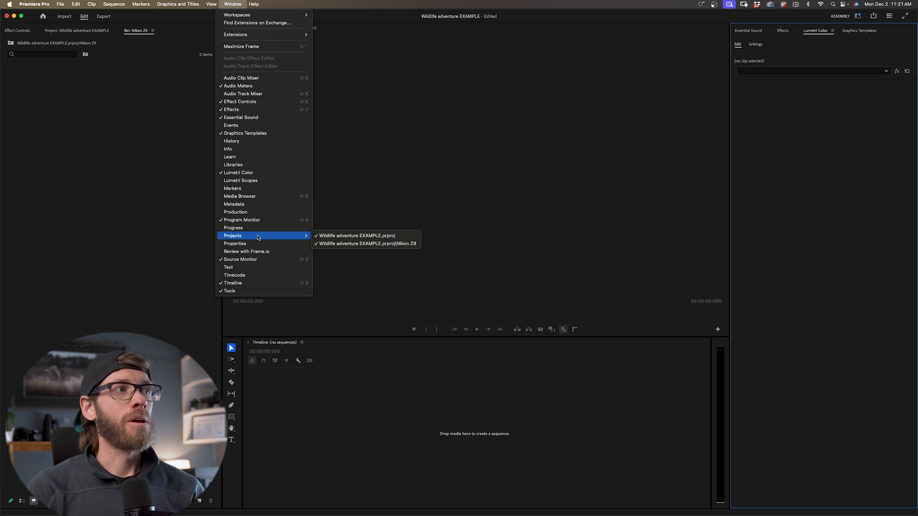
left_click(255, 181)
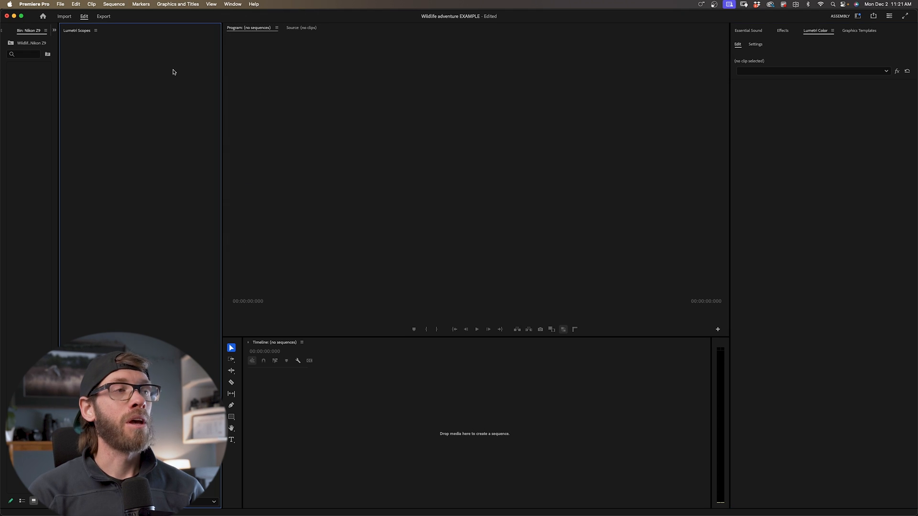
left_click_drag(78, 31, 43, 34)
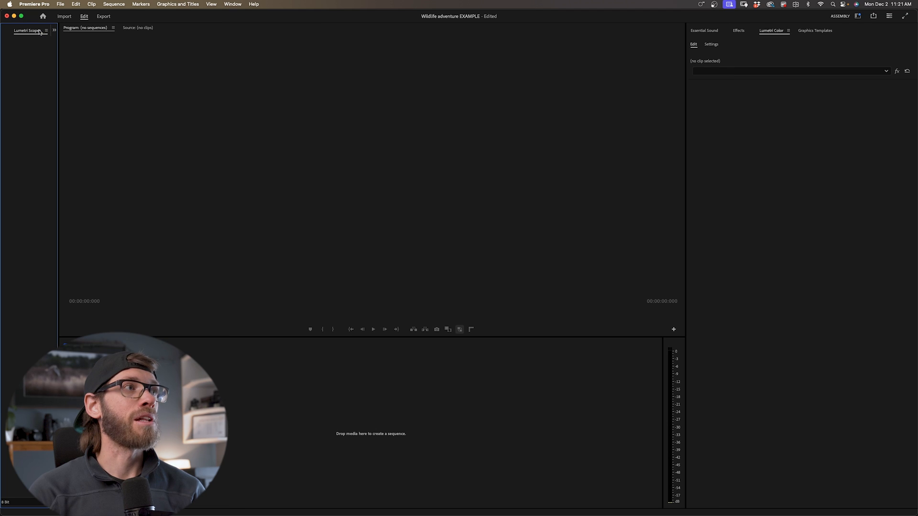
left_click_drag(59, 77, 193, 76)
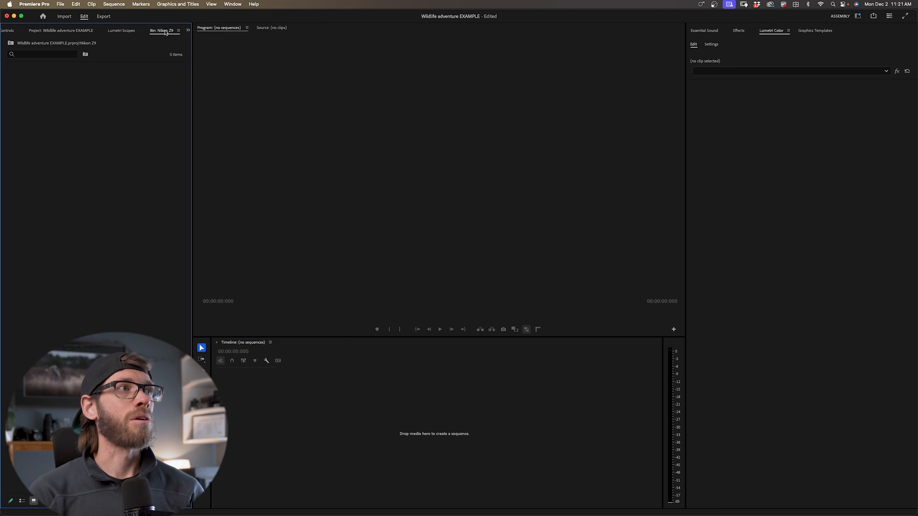
left_click(93, 32)
left_click(116, 31)
left_click(74, 32)
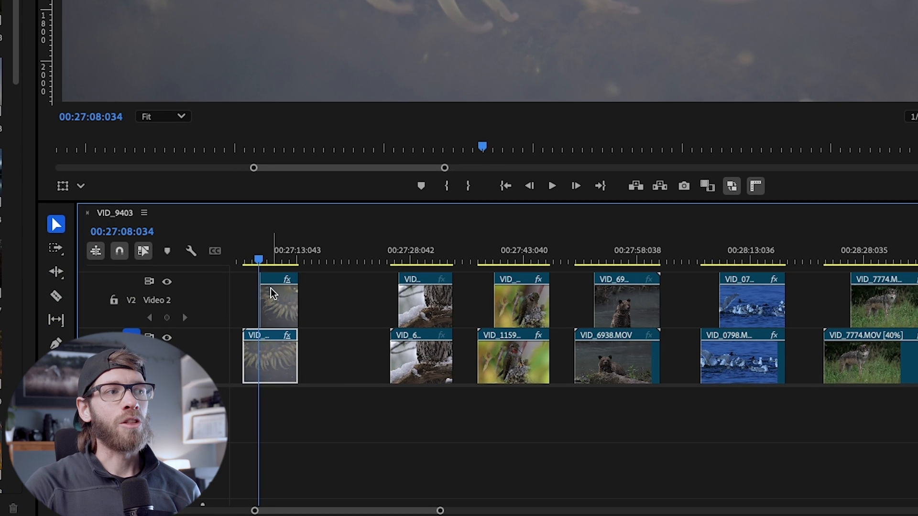
Move the timeline playhead to 00:26:58:004 and select the anemone clip on Video 2.
scroll(305, 397, "up", 5)
left_click(409, 248)
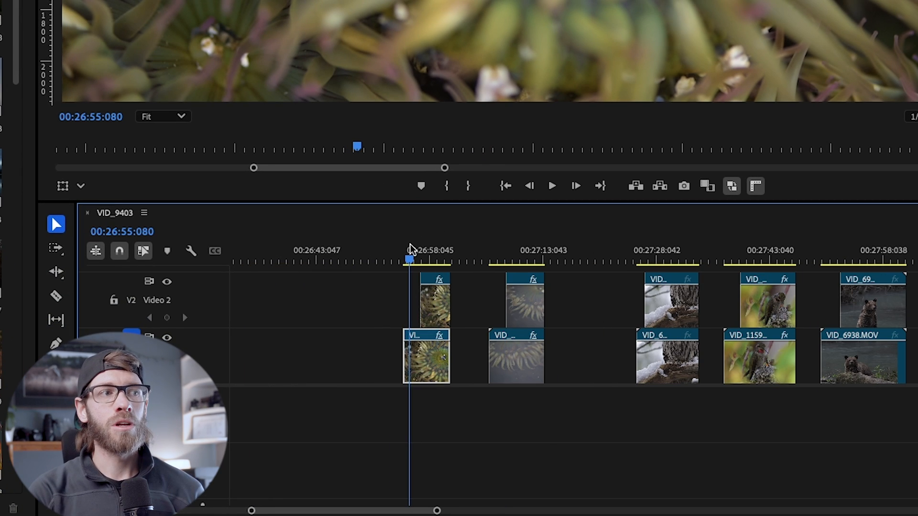
left_click(427, 250)
left_click(441, 305)
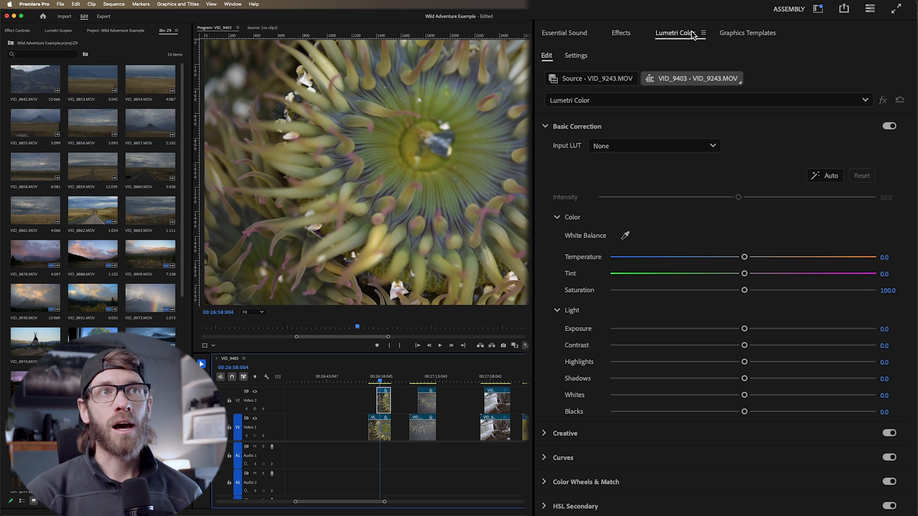
Examine the sound, effects, color and graphics template panels for the selected clip, and the list of panels that can be shown.
left_click(571, 34)
left_click(623, 38)
left_click(681, 36)
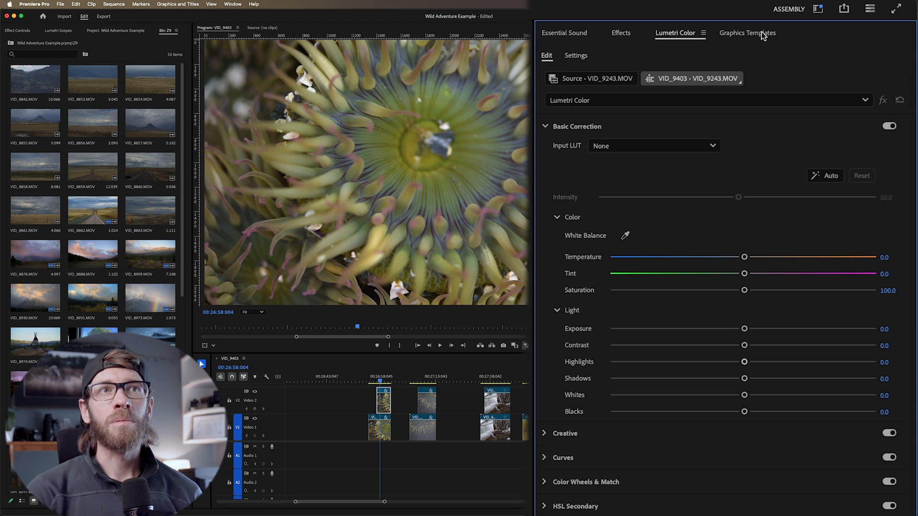
left_click(758, 34)
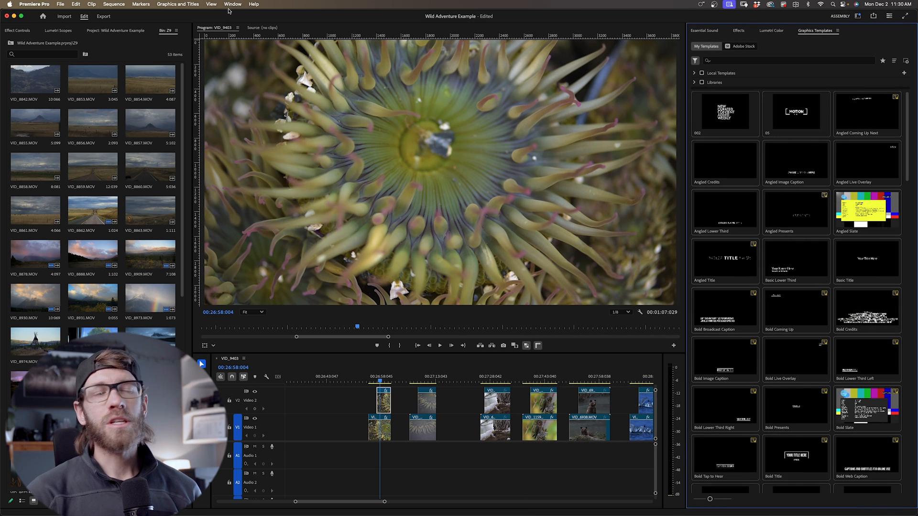
left_click(231, 4)
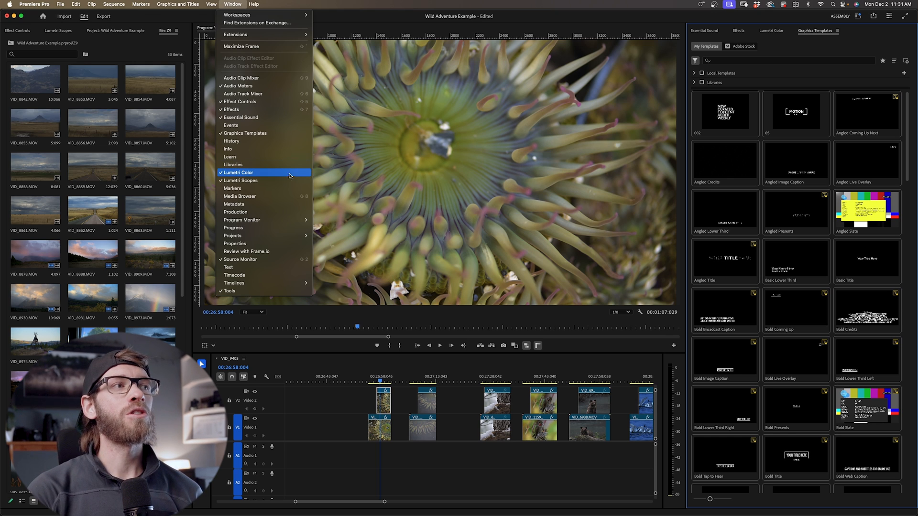
left_click(809, 52)
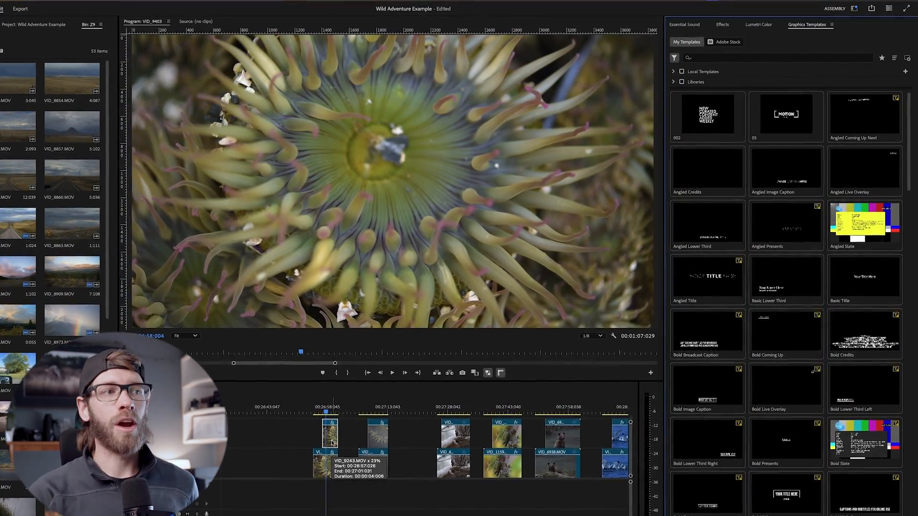
Apply Lumetri Color's automatic Basic Correction to the Video 2 anemone clip, scrub to 00:26:58:039, and select the clip again.
left_click(749, 26)
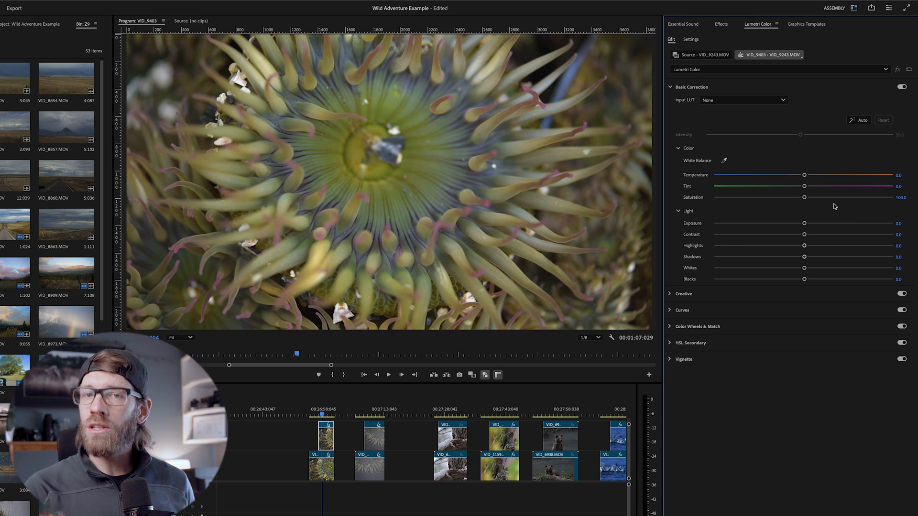
left_click(859, 122)
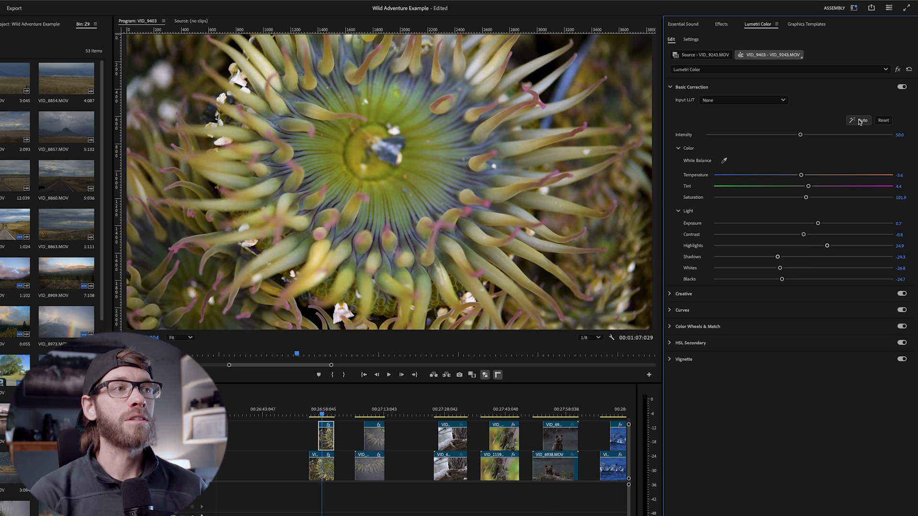
left_click(314, 415)
left_click_drag(314, 415, 322, 417)
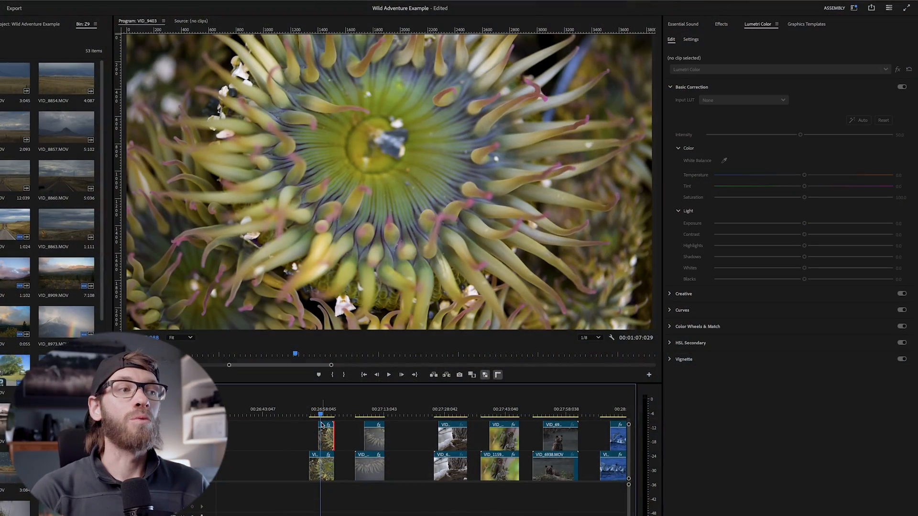
left_click(322, 433)
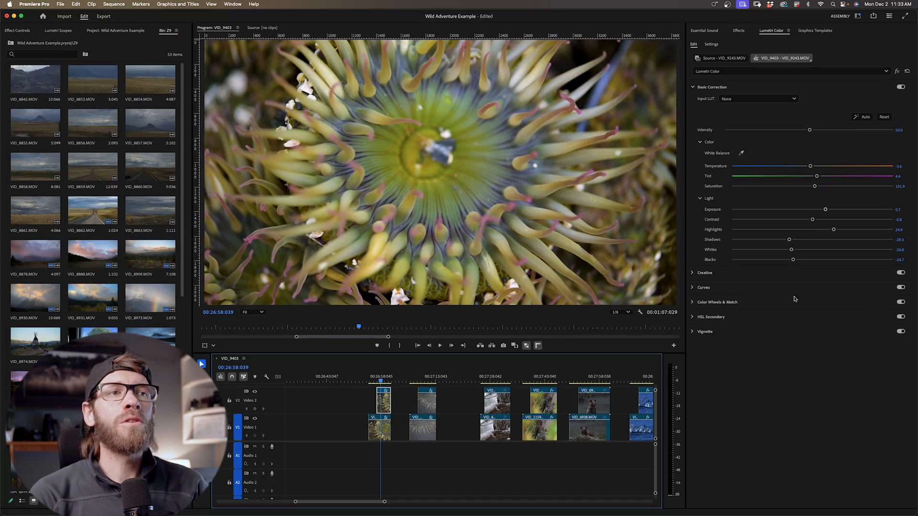
Set the clip's Creative adjustments to Sharpen 12.0 and Vibrance 16.4.
left_click(693, 273)
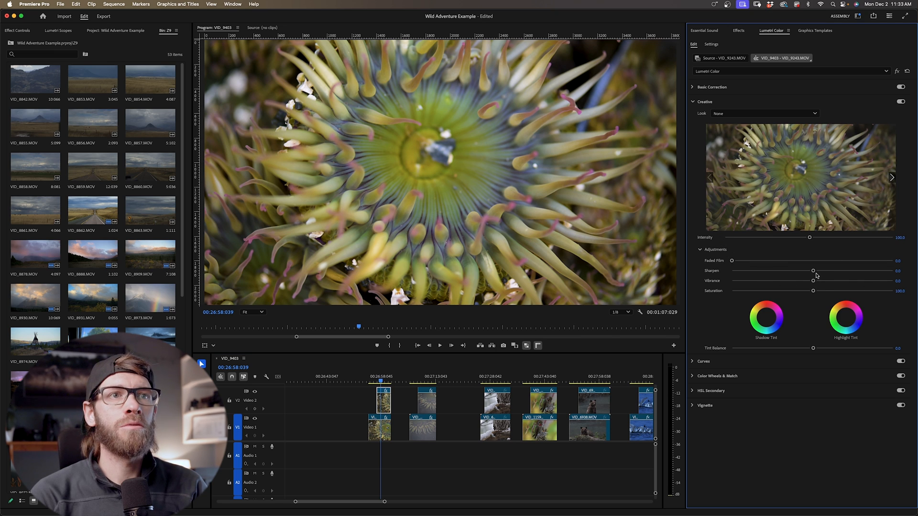
mouse_move(814, 271)
left_mouse_down()
mouse_move(874, 279)
mouse_move(816, 283)
left_mouse_up()
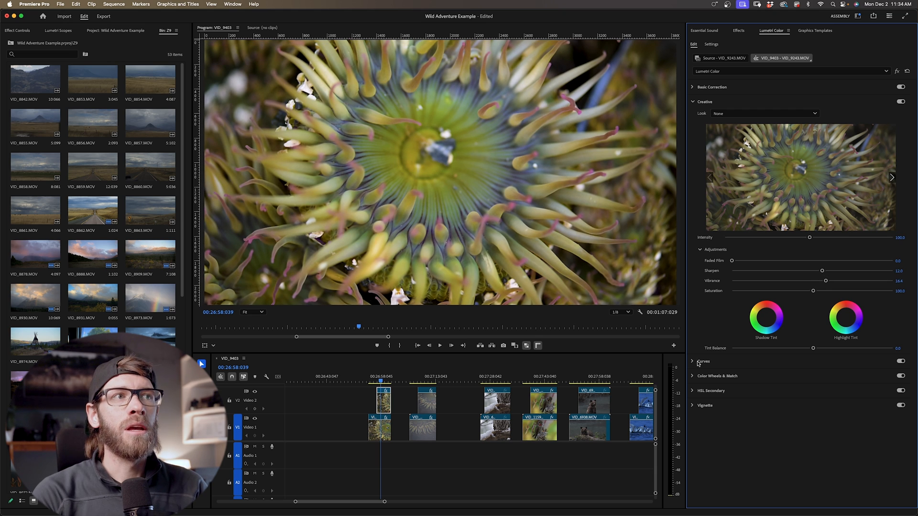
Shape the clip's white RGB curve into a gentle S by raising the midtones and lowering the shadows.
left_click(812, 361)
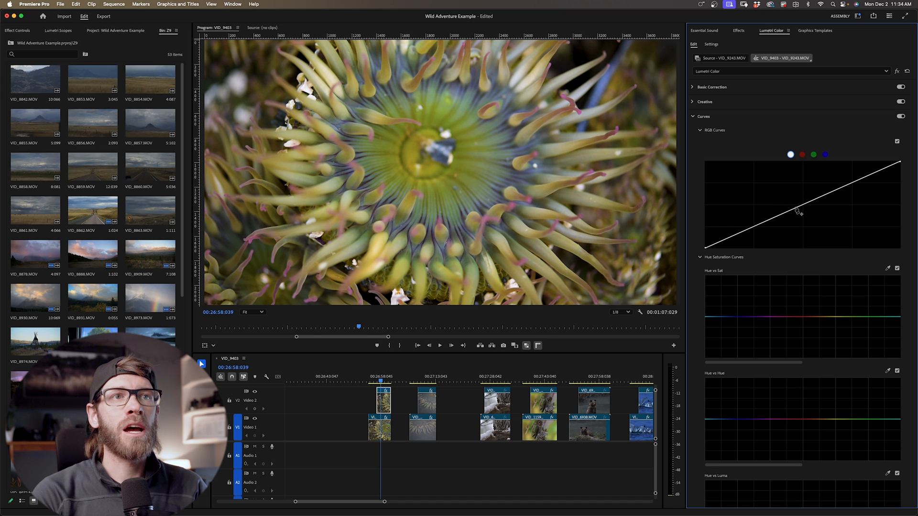
left_click_drag(801, 207, 797, 203)
left_click_drag(749, 230, 755, 230)
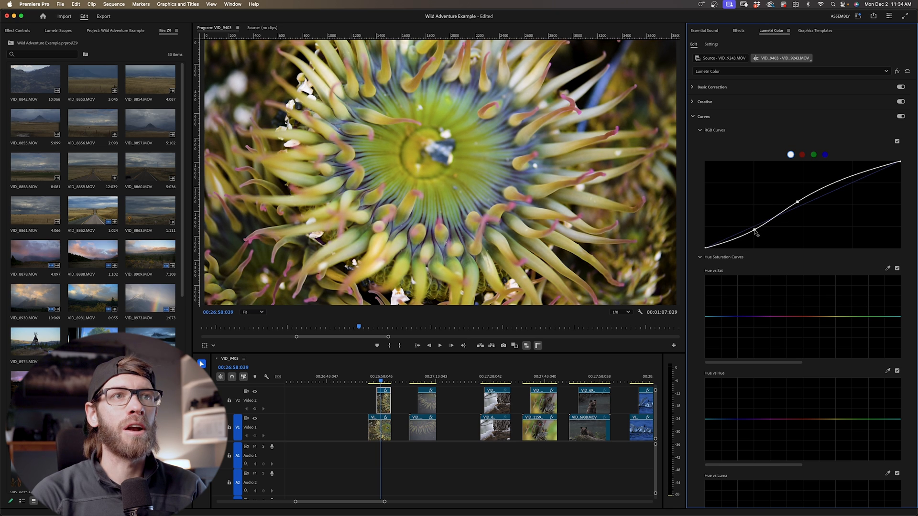
Toggle the Curves adjustments off and on to compare the clip with and without them, leaving them enabled.
left_click(901, 117)
left_click(900, 117)
left_click(900, 117)
left_click(900, 117)
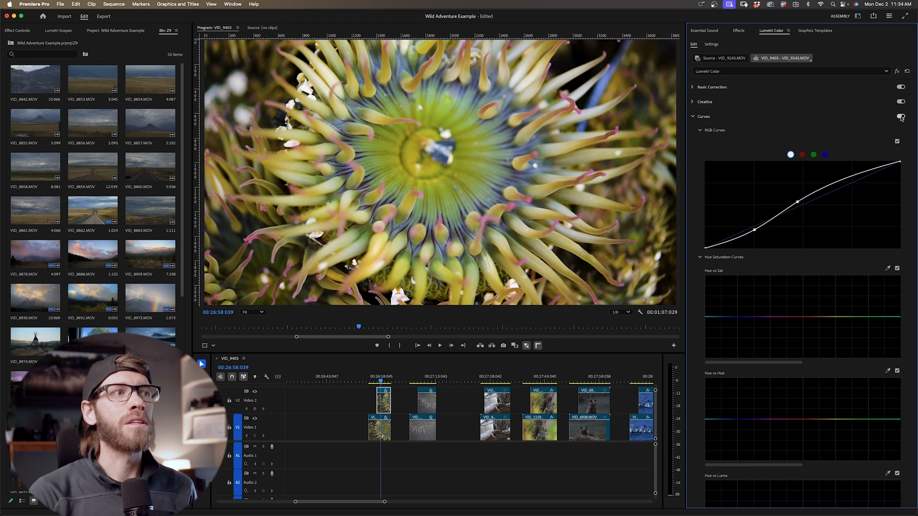
Sample colors from the anemone for the Hue vs Sat curve and raise its blue point to boost blue saturation.
scroll(901, 119, "down", 2)
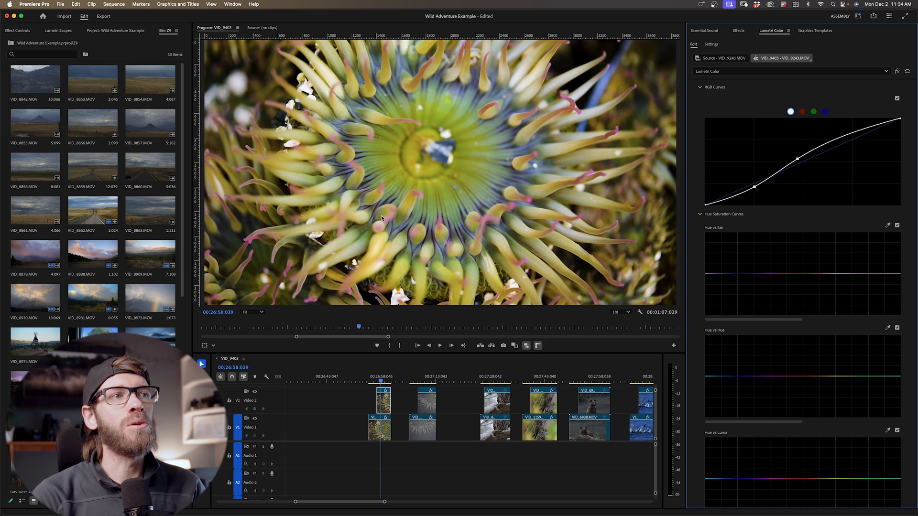
left_click(888, 225)
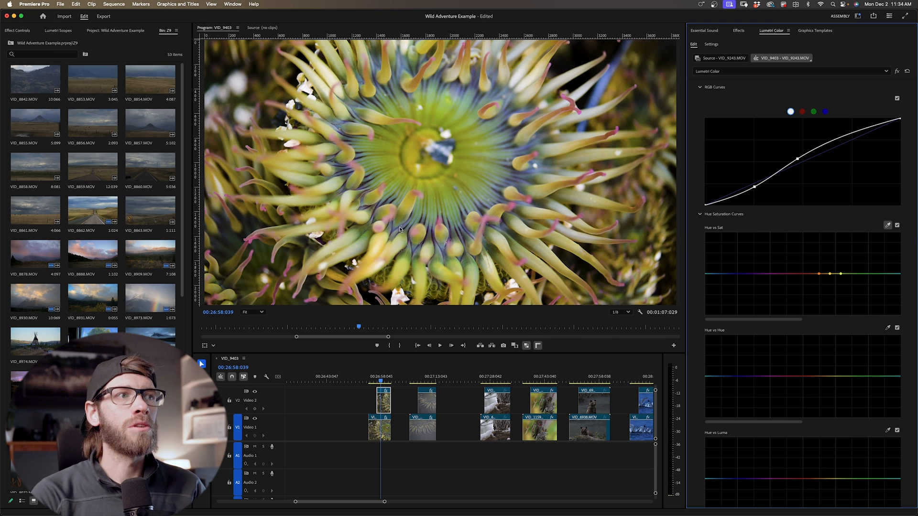
left_click_drag(734, 274, 733, 262)
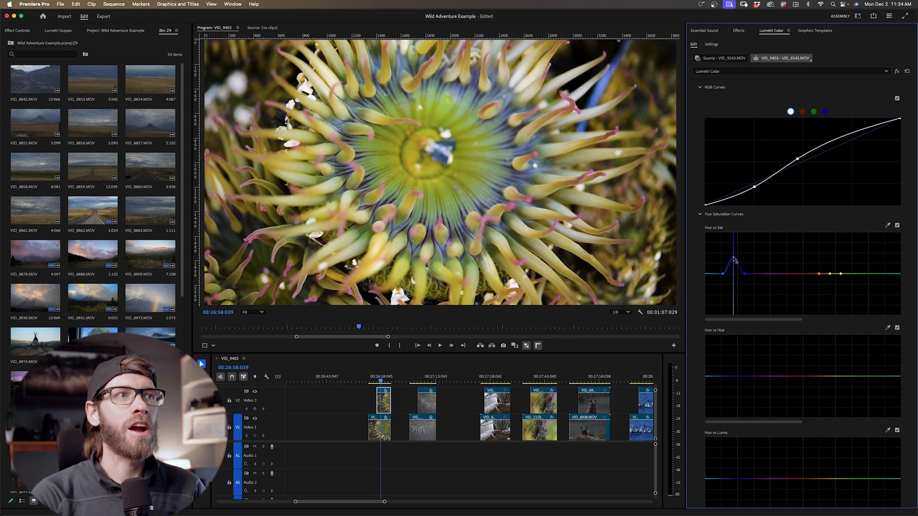
Raise the middle blue point of the Hue vs Sat curve to boost the anemone's blue saturation.
scroll(758, 300, "down", 10)
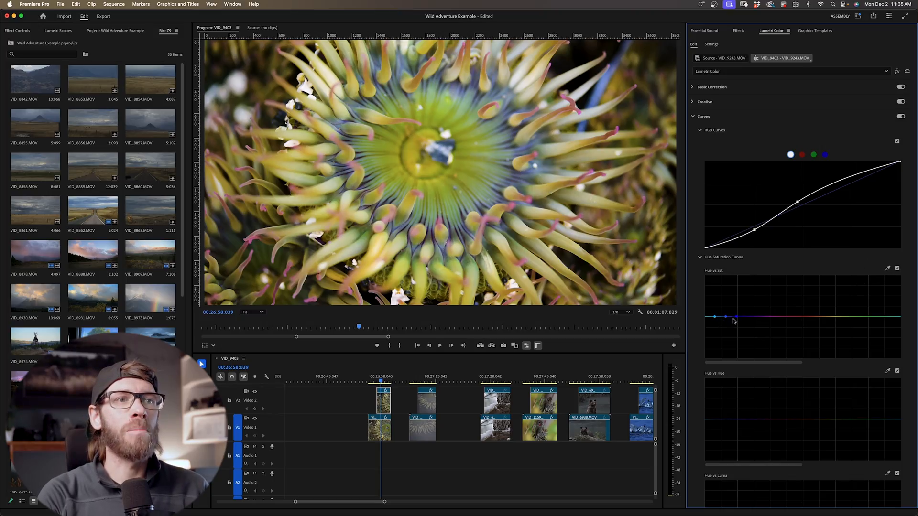
left_click_drag(727, 319, 727, 303)
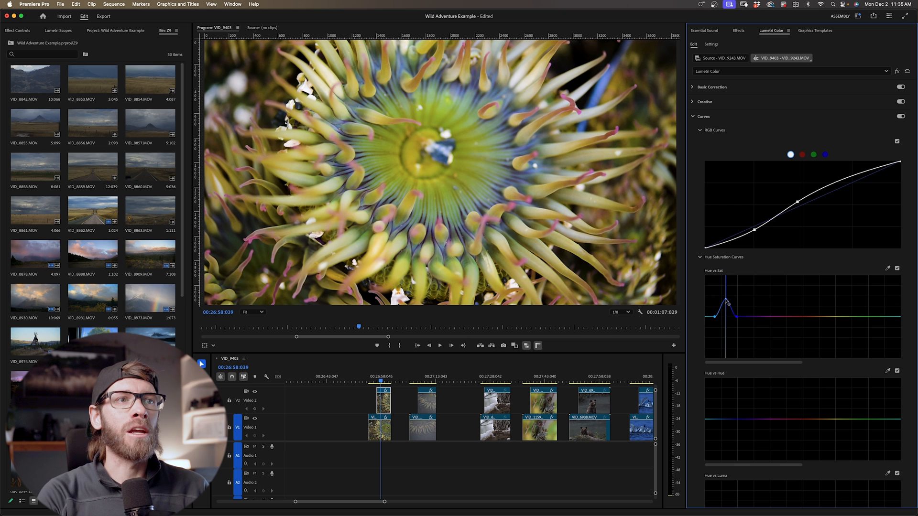
left_click(693, 116)
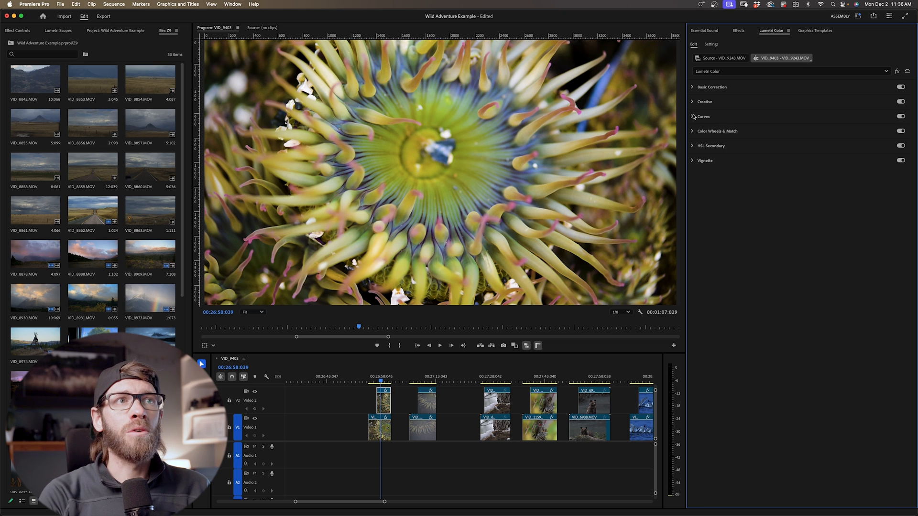
Grade the clip with the color wheels: fine-tune midtone brightness, darken the shadows and tint them blue, and tint the highlights slightly yellow.
left_click(693, 131)
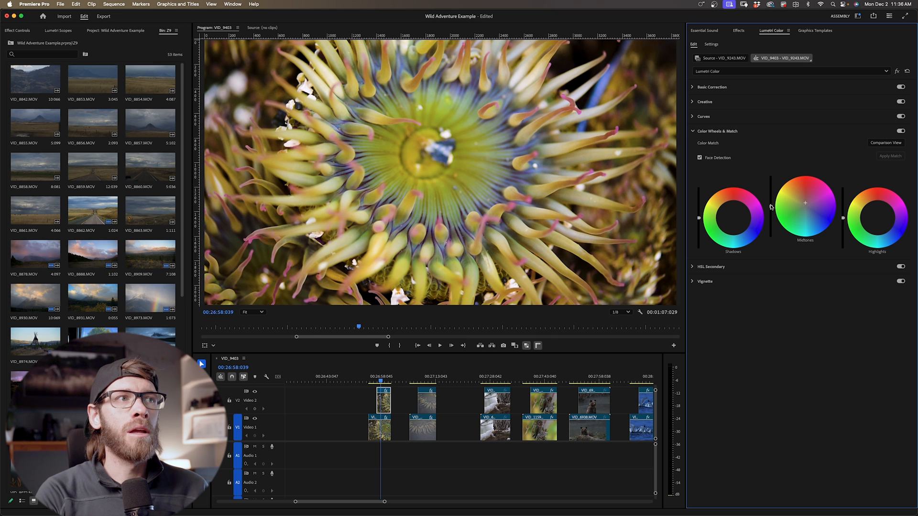
left_click_drag(771, 203, 771, 212)
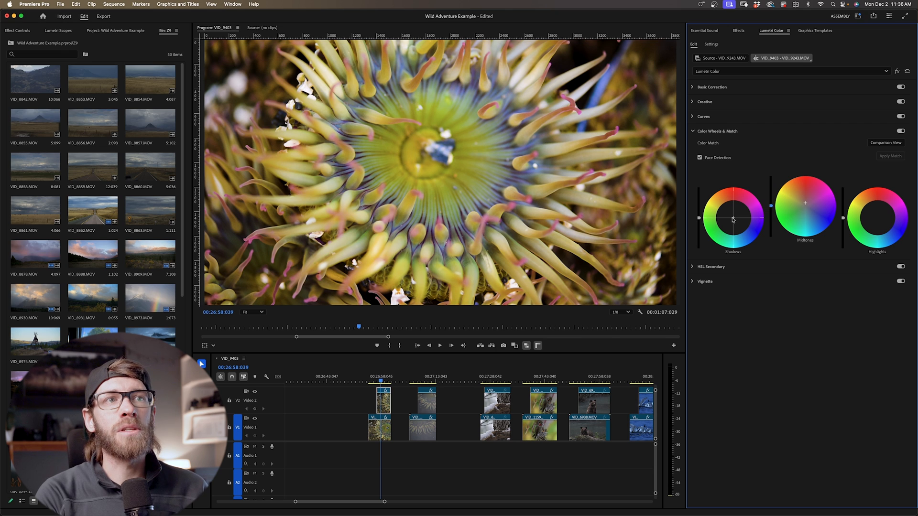
left_click_drag(733, 220, 739, 223)
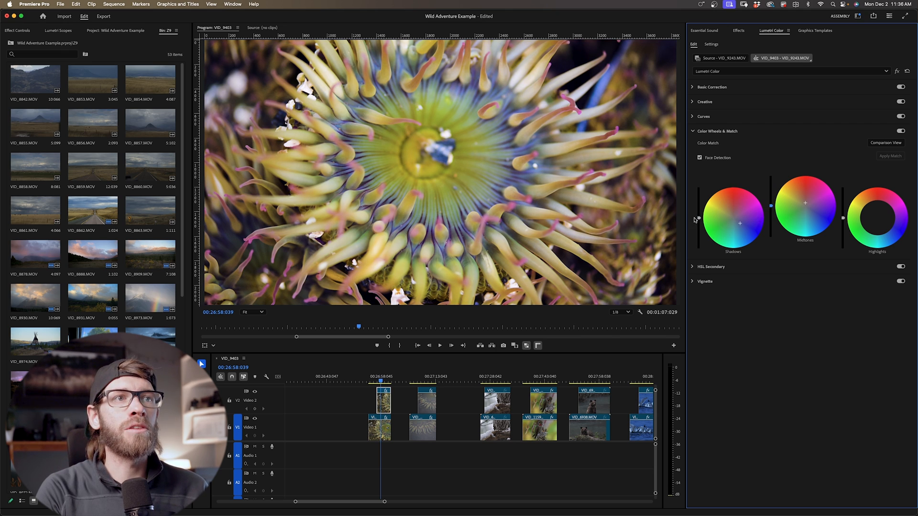
left_click_drag(698, 218, 699, 228)
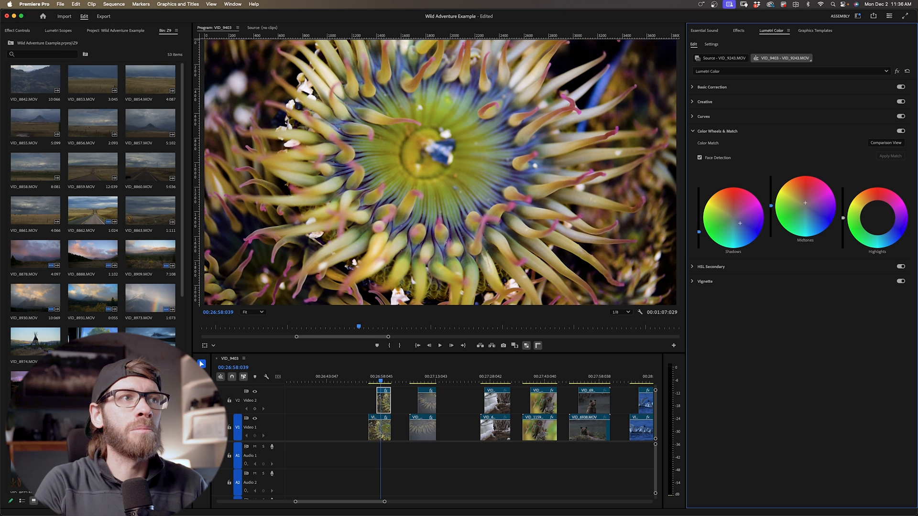
left_click(877, 217)
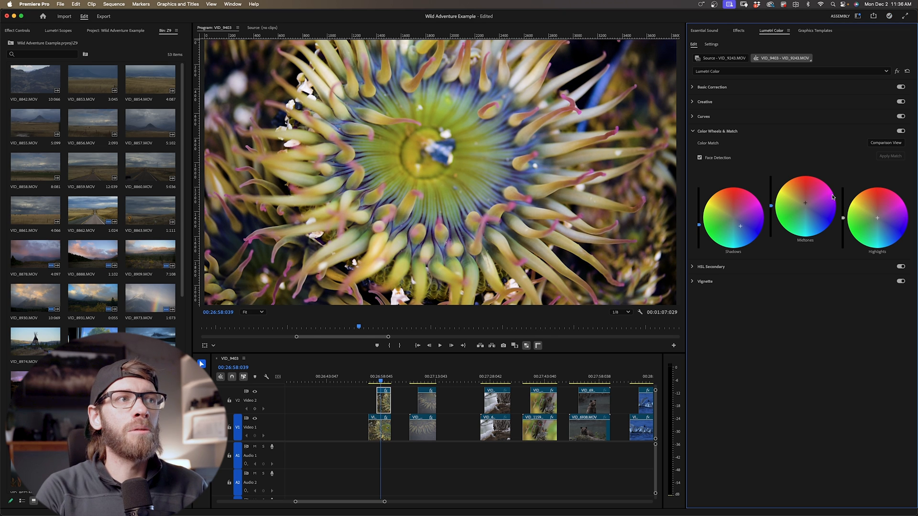
left_click_drag(879, 220, 874, 216)
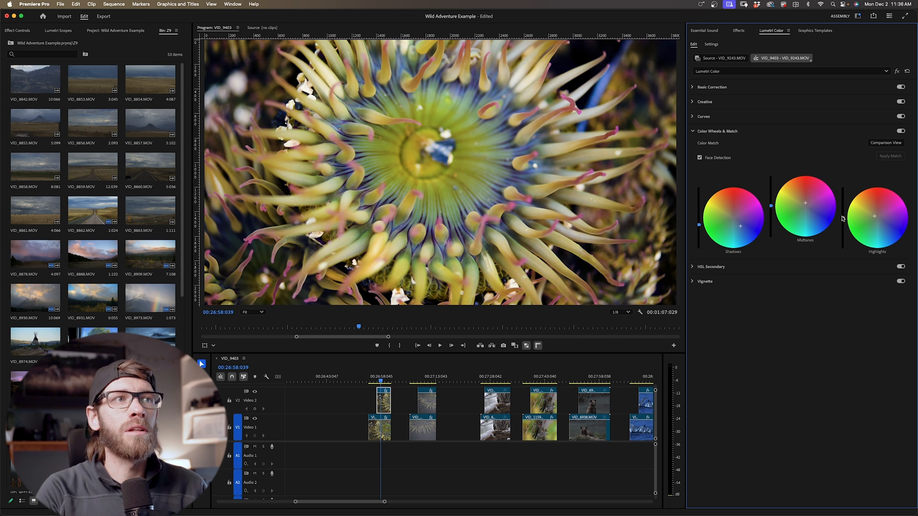
Add a subtle vignette with Amount -0.7, Midpoint 34.0 and Feather 100.0.
left_click(691, 282)
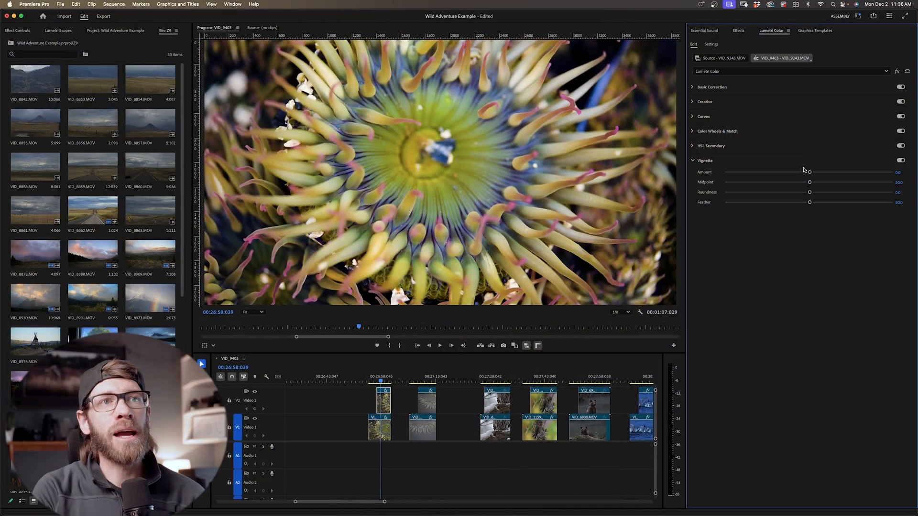
left_click_drag(810, 173, 756, 183)
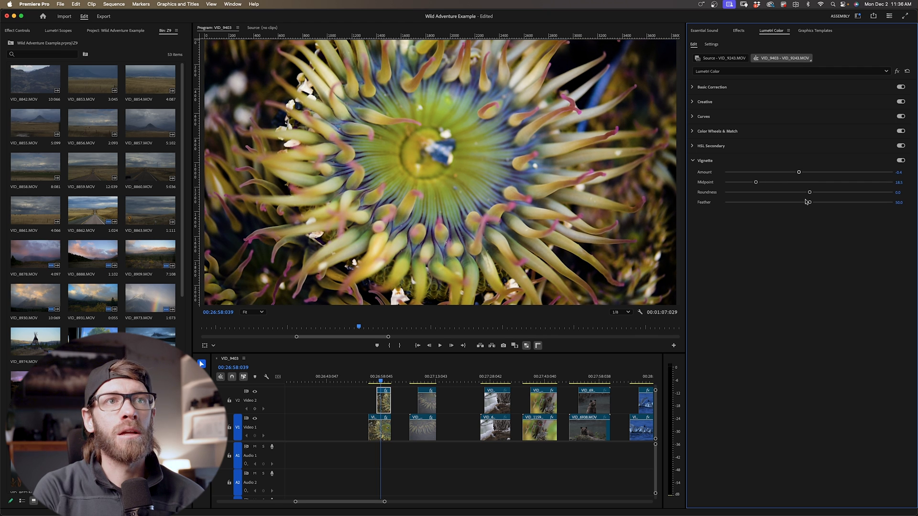
left_click_drag(808, 203, 893, 203)
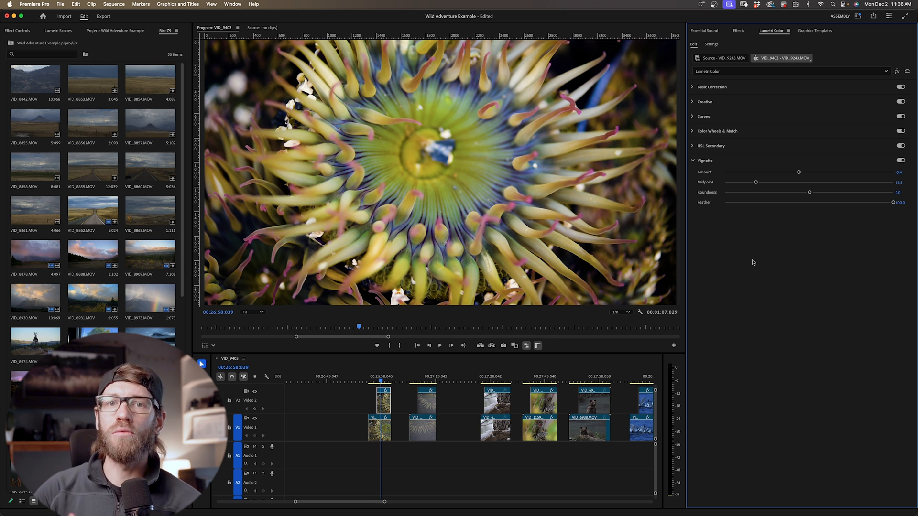
mouse_move(753, 182)
left_mouse_down()
mouse_move(771, 183)
mouse_move(734, 182)
mouse_move(762, 193)
left_mouse_up()
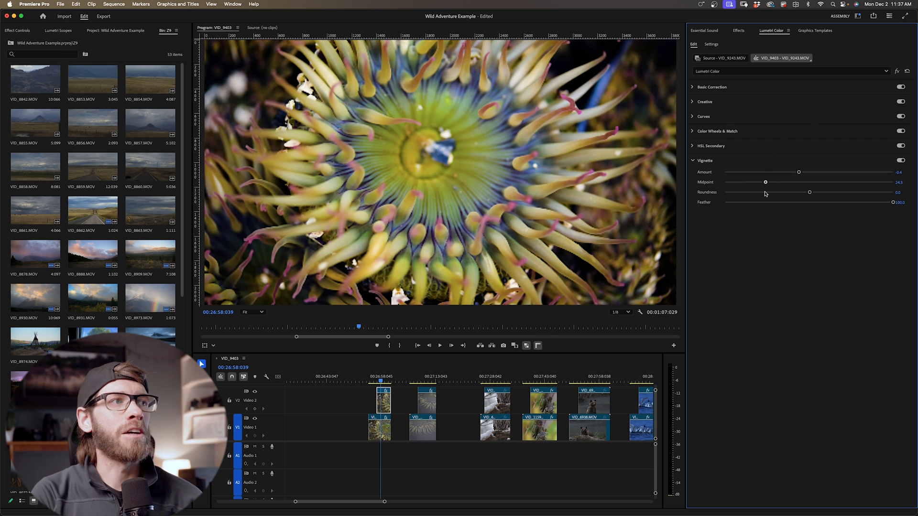
left_click_drag(779, 195, 797, 179)
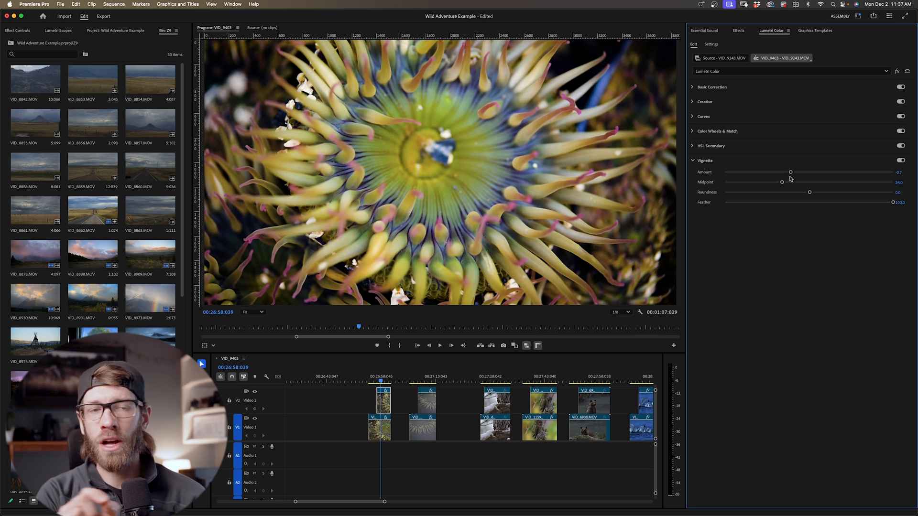
Compare the ungraded start of the anemone shot with the graded section on the timeline.
left_click(372, 381)
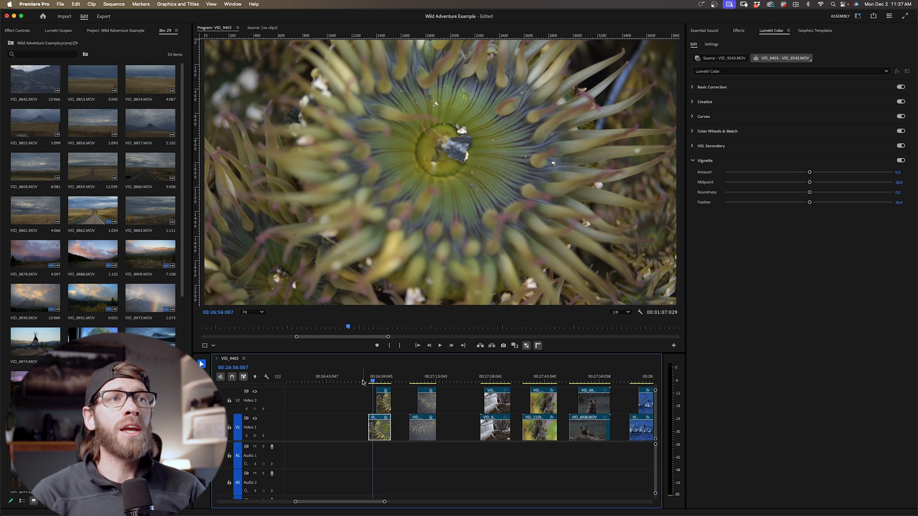
left_click(694, 158)
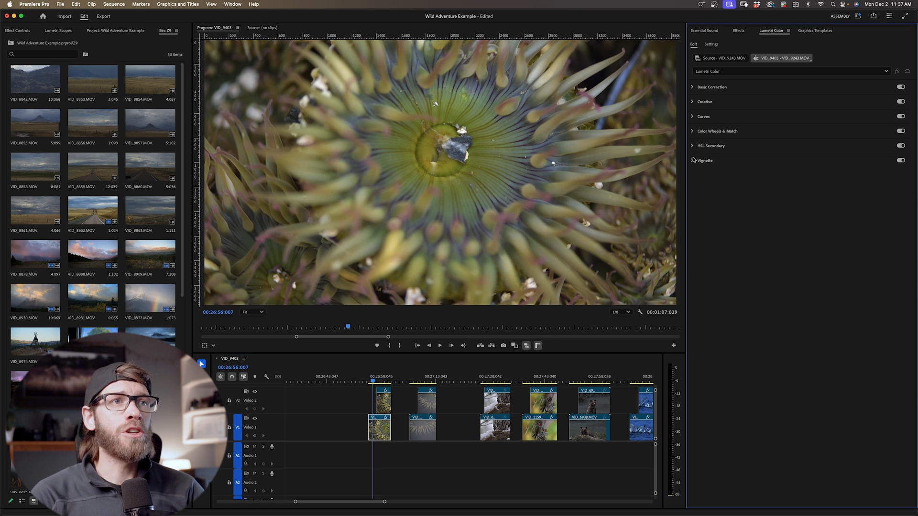
left_click(373, 381)
left_click_drag(372, 382, 379, 382)
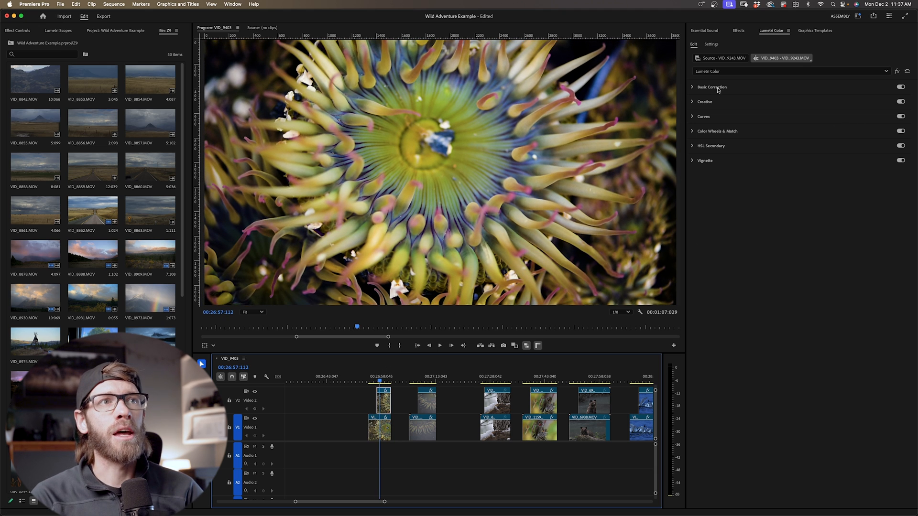
Flatten the white RGB curve by raising its shadow point and moving the midtone point toward the highlights, and compare with the ungraded clip.
left_click(701, 117)
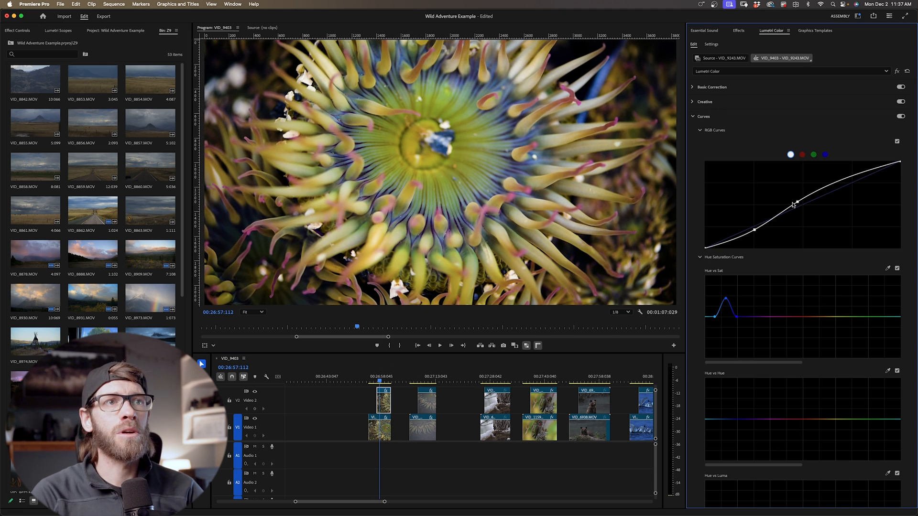
left_click_drag(754, 232, 754, 230)
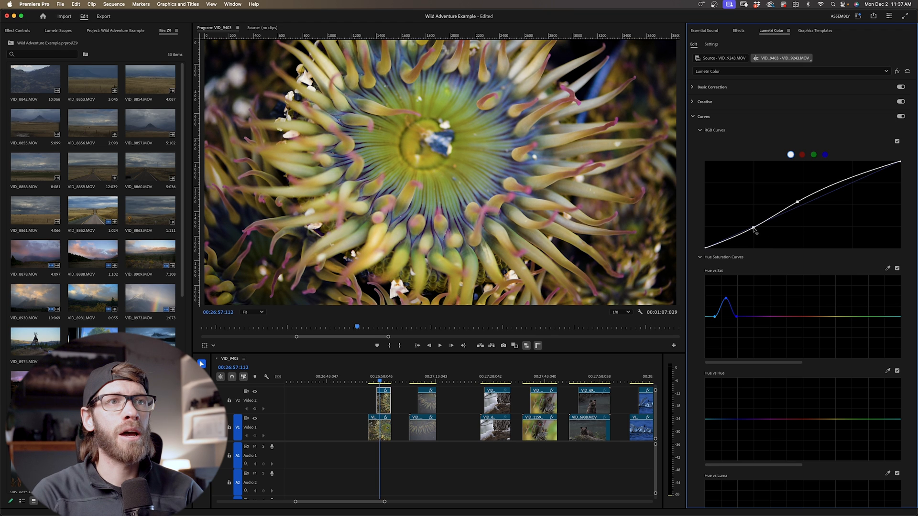
left_click_drag(797, 203, 845, 183)
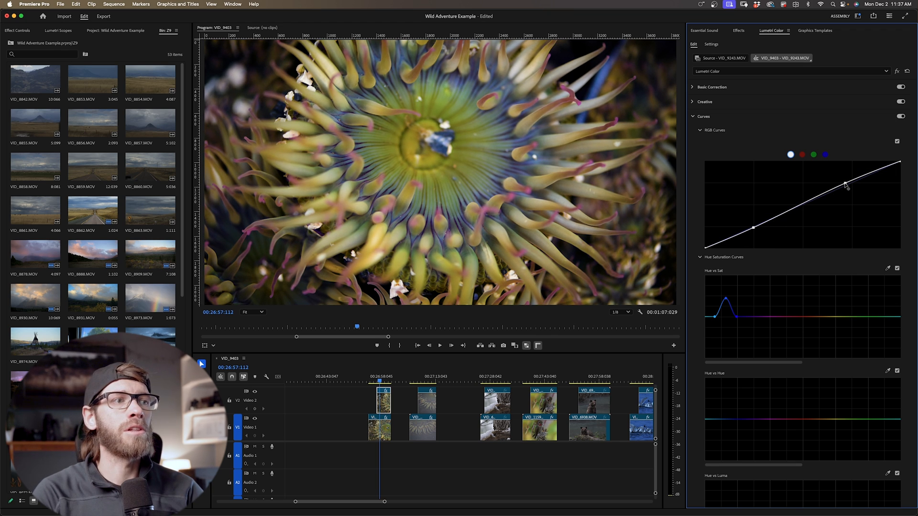
left_click_drag(379, 379, 378, 381)
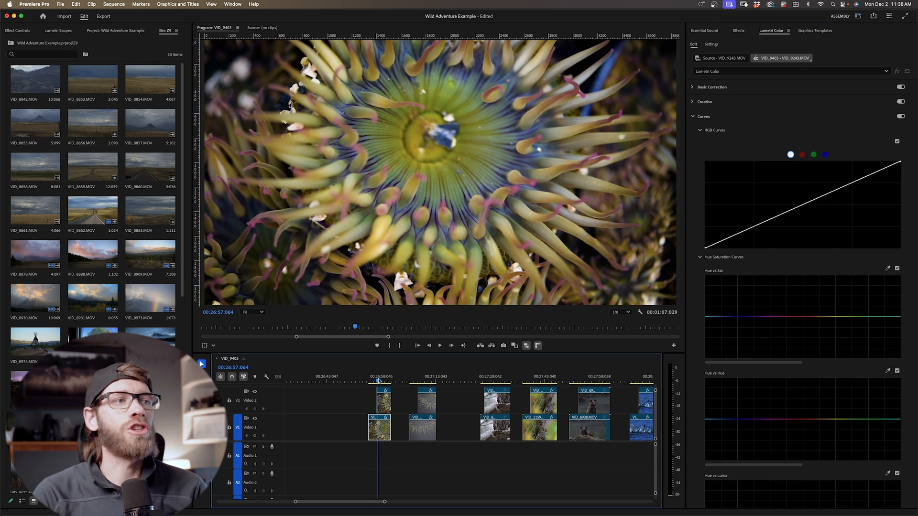
left_click_drag(379, 381, 373, 381)
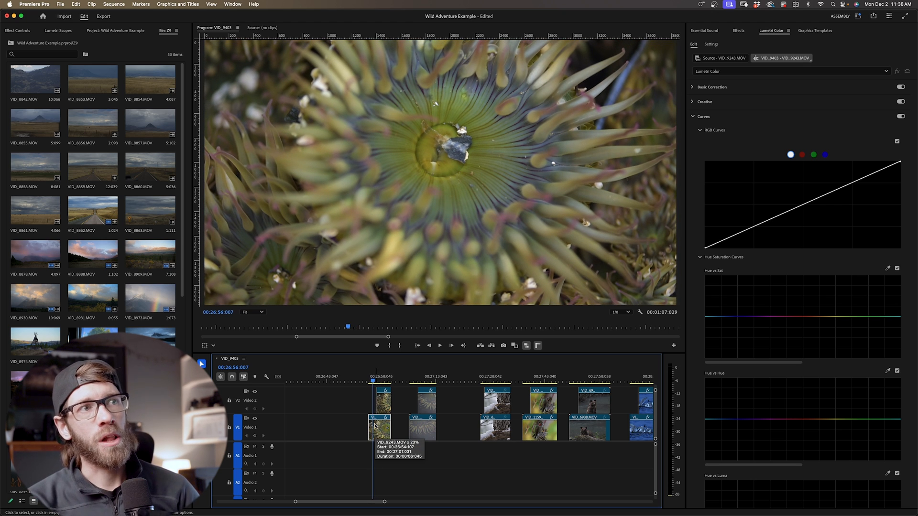
Select the upper copy of the second anemone clip, VID_9197.MOV, and apply the automatic Basic Correction.
left_click(412, 381)
left_click_drag(412, 381, 414, 381)
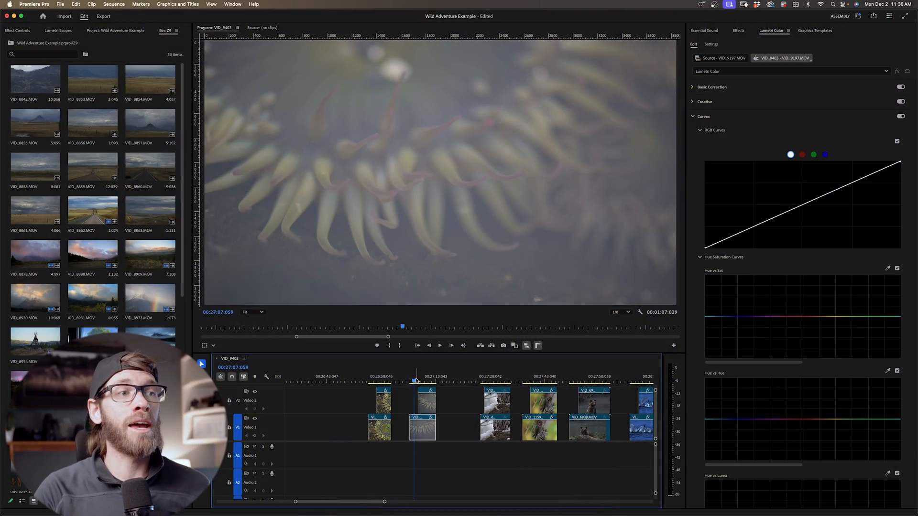
left_click_drag(416, 380, 424, 381)
left_click(427, 401)
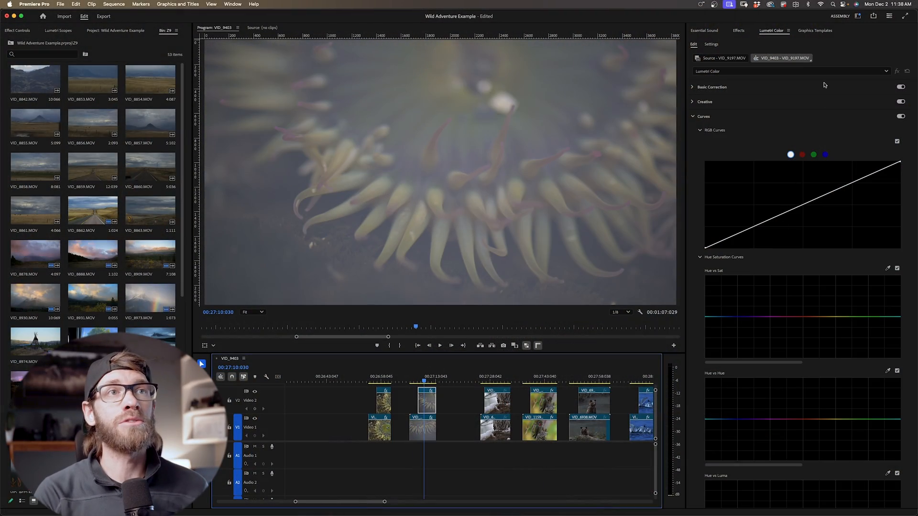
left_click(714, 87)
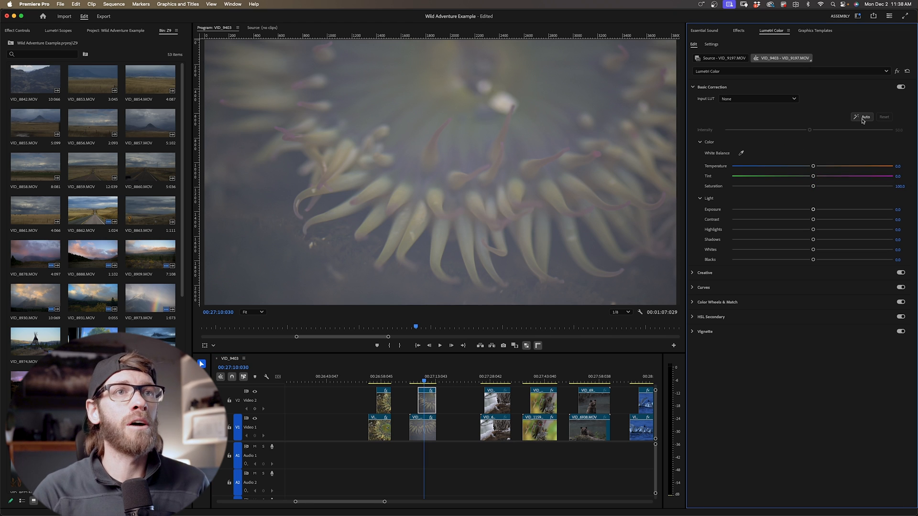
left_click(863, 118)
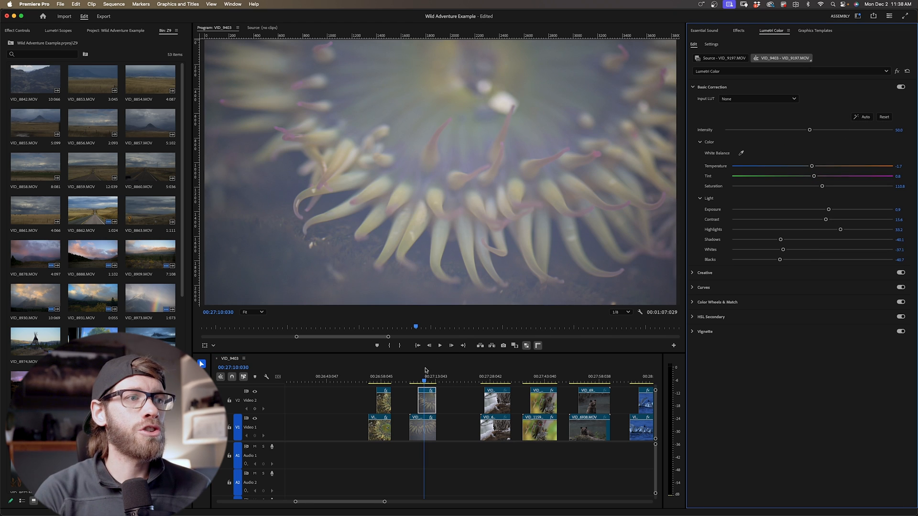
Set the second anemone clip's Creative adjustments to Sharpen 12.4, Vibrance 28.9 and Saturation 114.4.
mouse_move(424, 381)
left_mouse_down()
mouse_move(415, 382)
mouse_move(426, 381)
left_mouse_up()
left_click(428, 406)
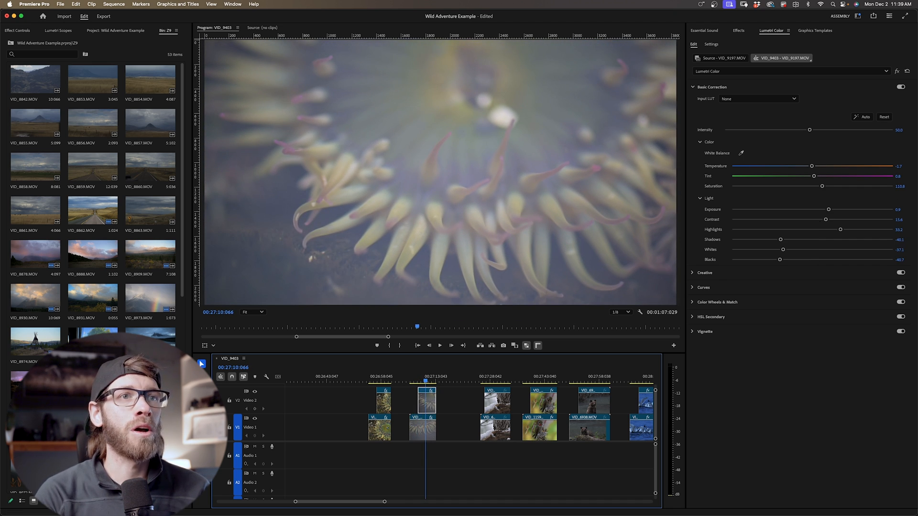
left_click(700, 278)
left_click(700, 276)
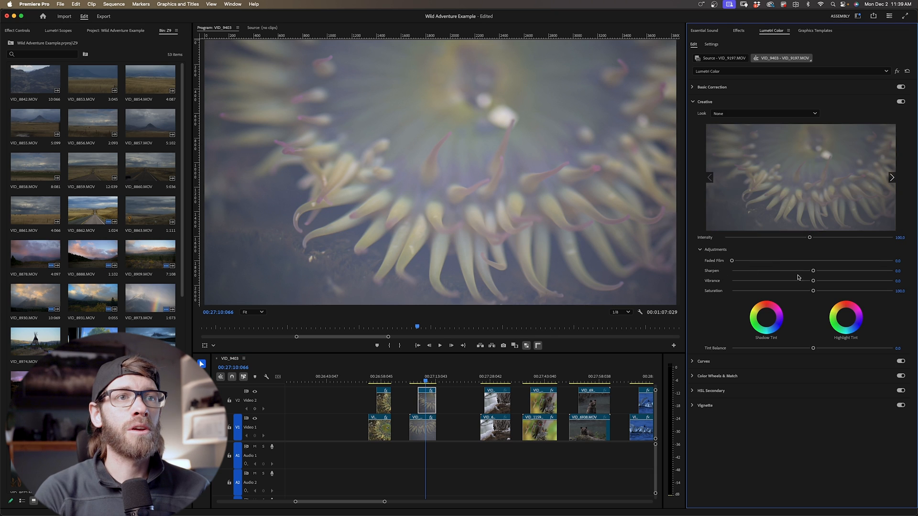
left_click_drag(813, 271, 836, 282)
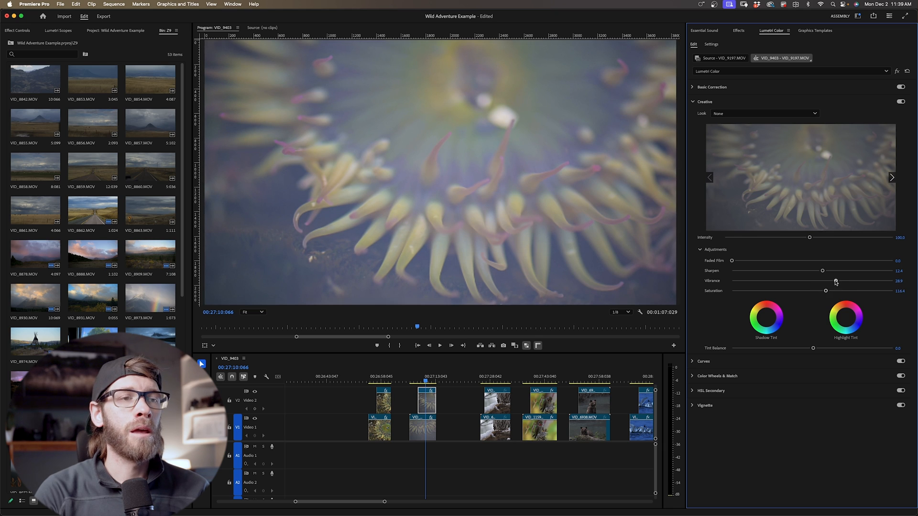
In the color wheels, raise the midtones and tint them yellow-green, darken the shadows with a blue tint, and brighten the highlights with slight yellow.
left_click(691, 377)
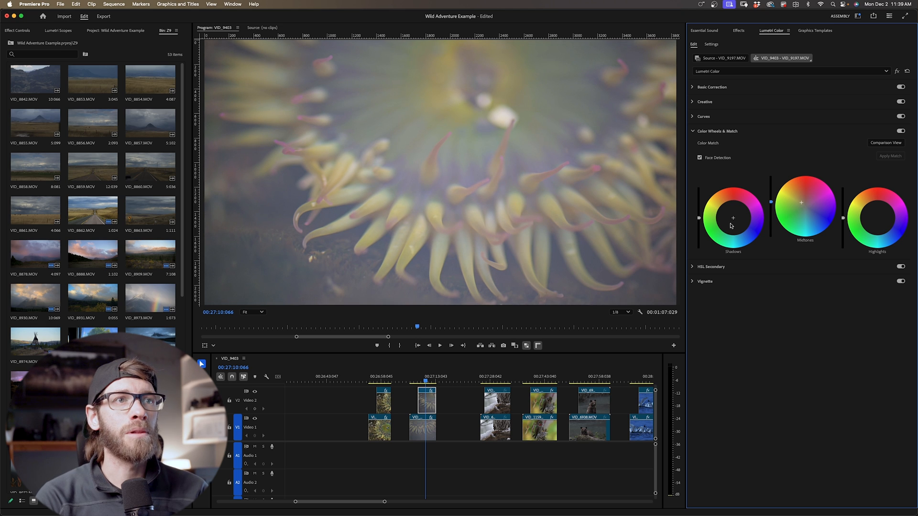
left_click_drag(700, 219, 699, 234)
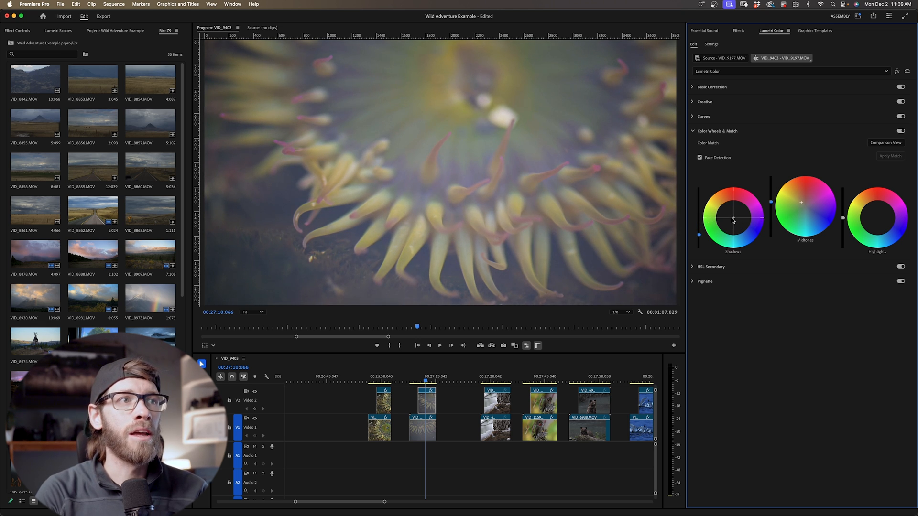
left_click_drag(733, 219, 740, 225)
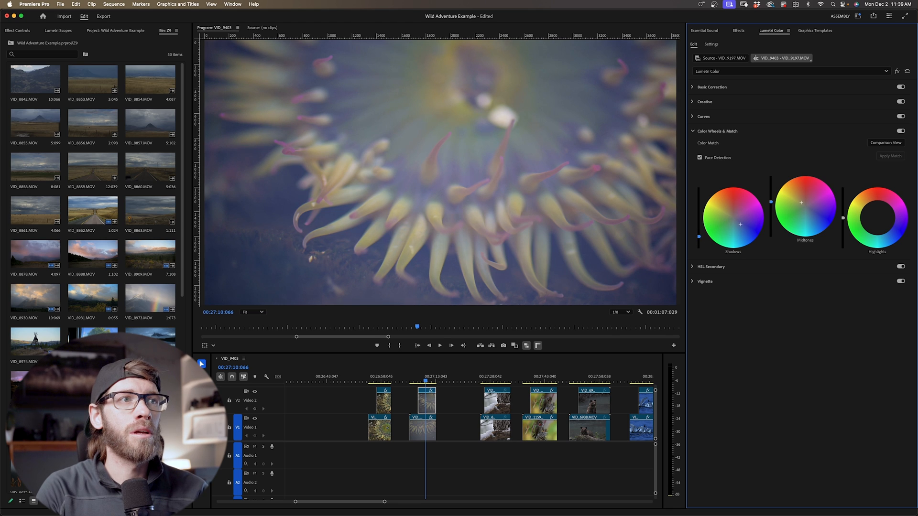
left_click_drag(741, 224, 738, 222)
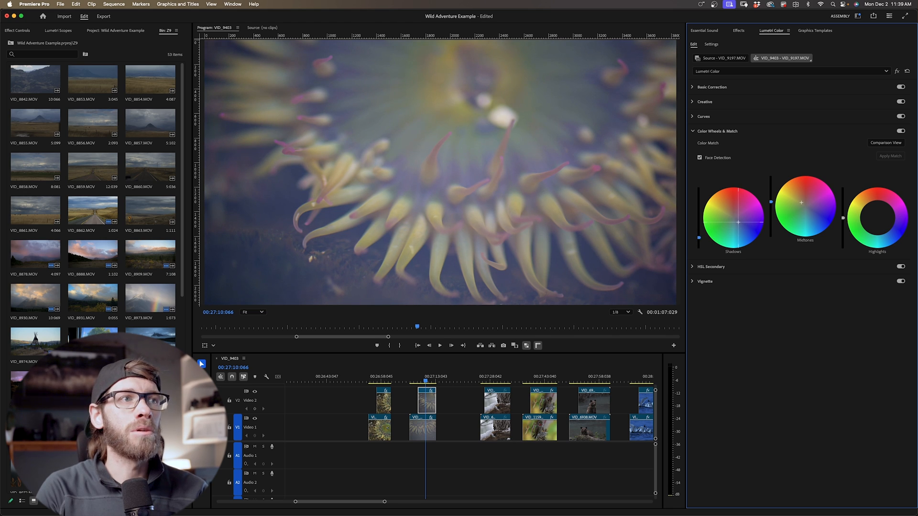
left_click(880, 220)
left_click_drag(880, 220, 875, 215)
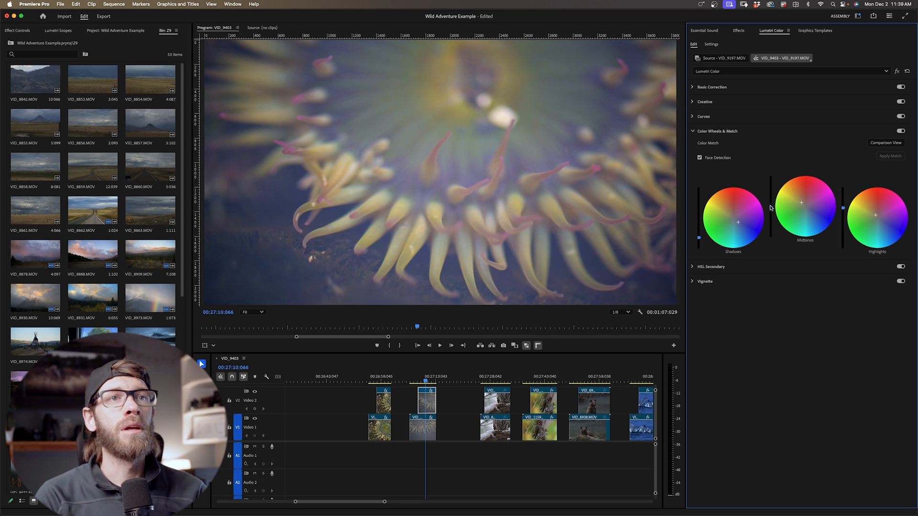
Toggle the Color Wheels adjustments off and on to compare the second anemone clip, leaving them enabled.
left_click(900, 131)
left_click(900, 131)
left_click(900, 131)
left_click(900, 131)
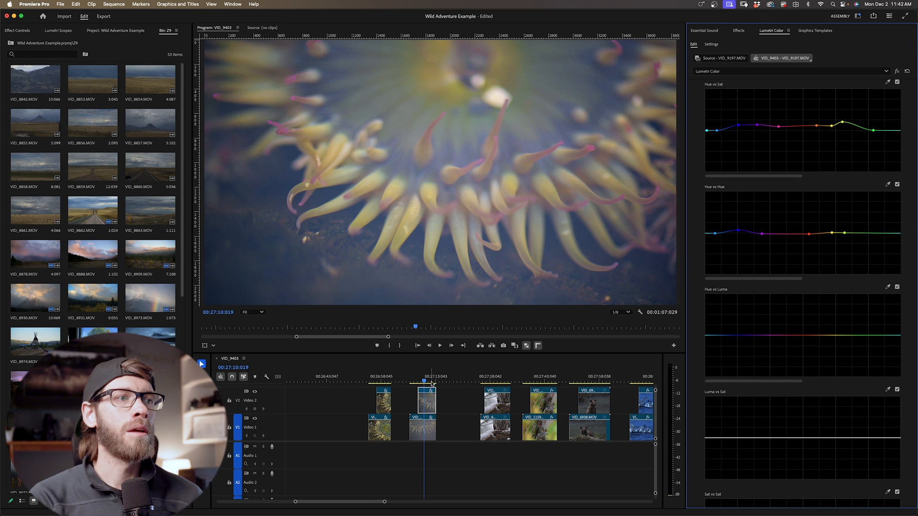
Play back the graded second anemone clip in the timeline.
left_click(414, 381)
key("space")
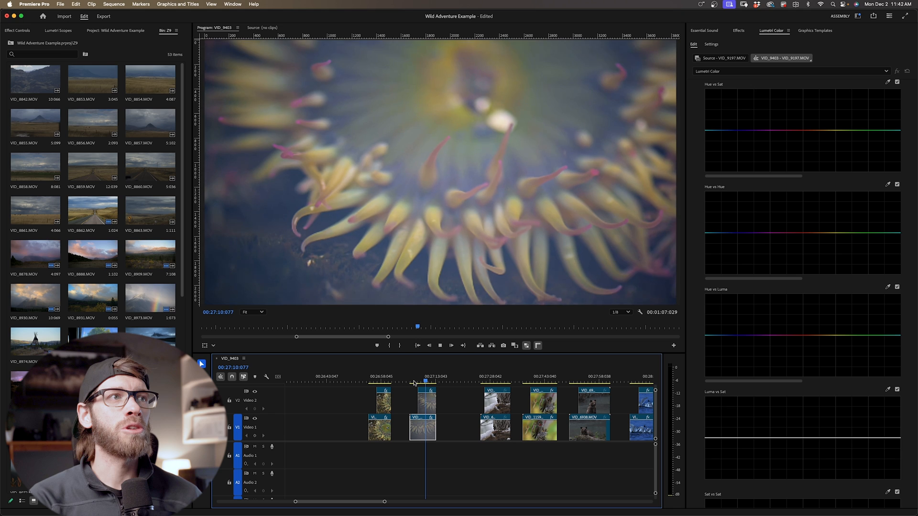
key("space")
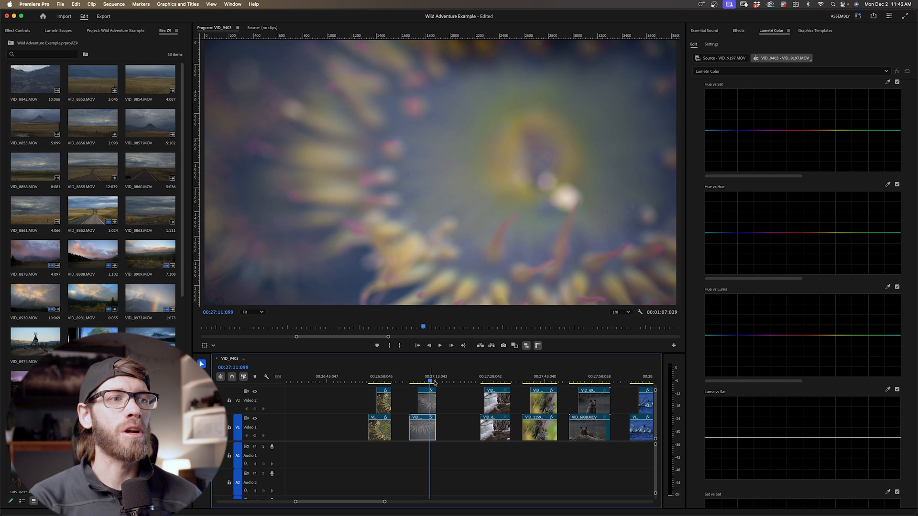
Select the upper copy of the owl clip, VID_6053.MOV, and apply the automatic Basic Correction.
left_click(496, 379)
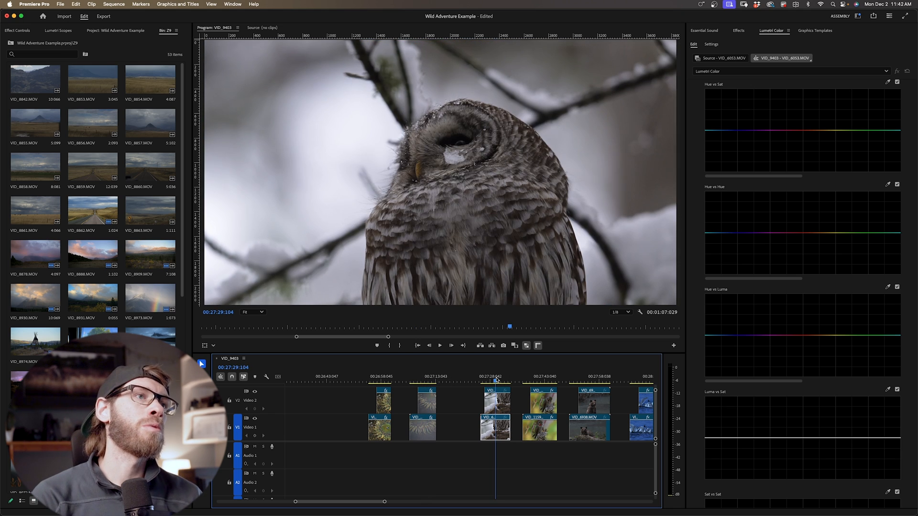
left_click(487, 379)
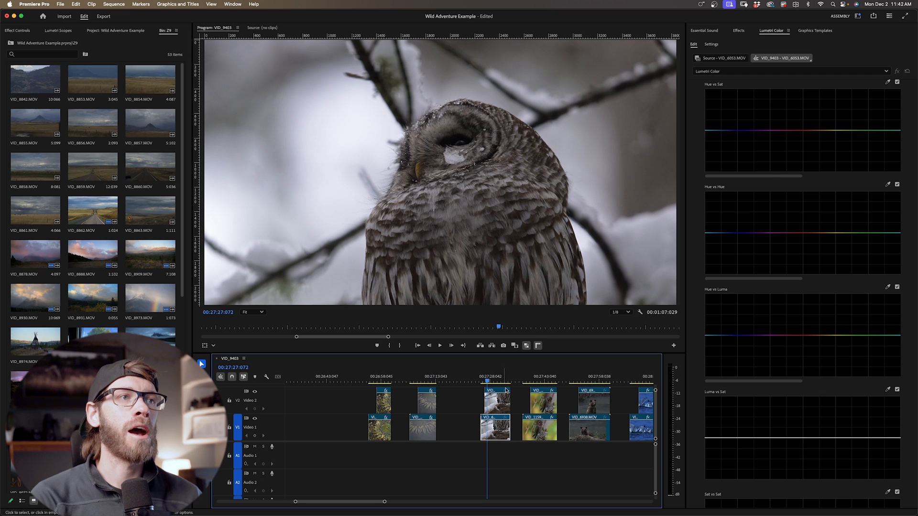
left_click(501, 407)
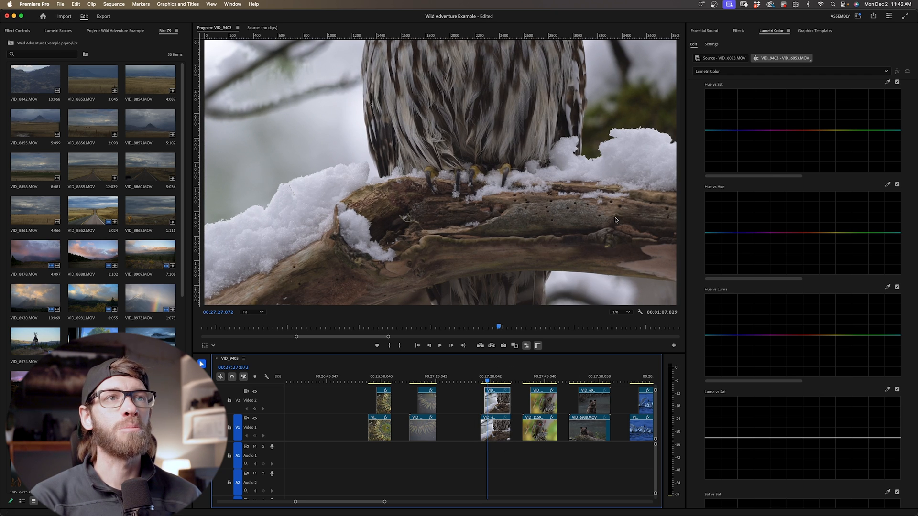
scroll(763, 137, "up", 5)
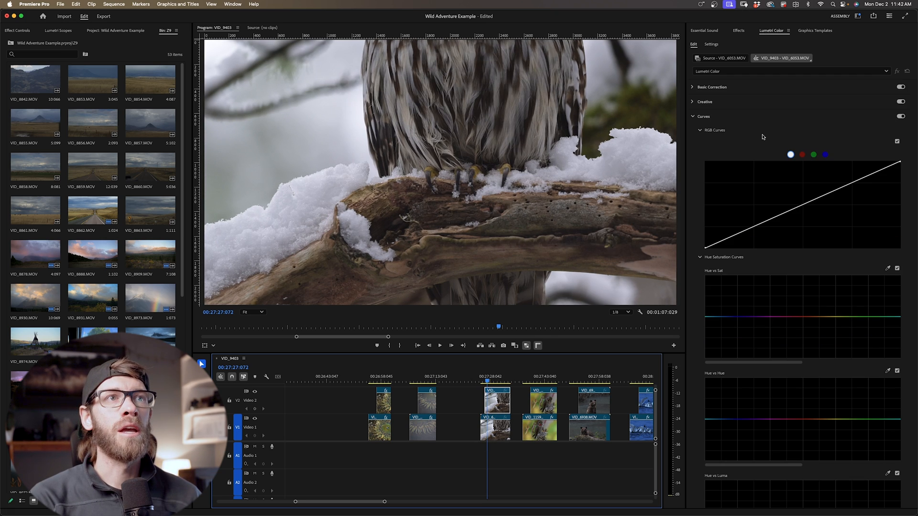
left_click(693, 88)
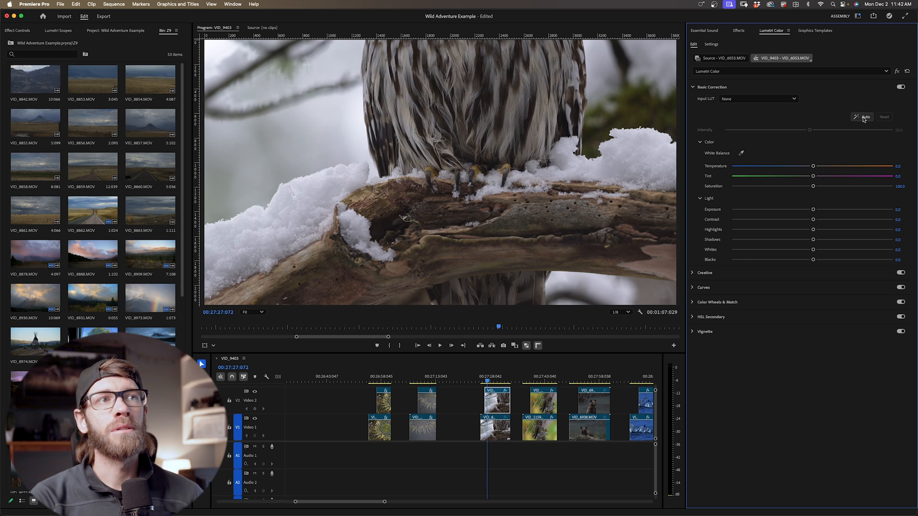
left_click(864, 118)
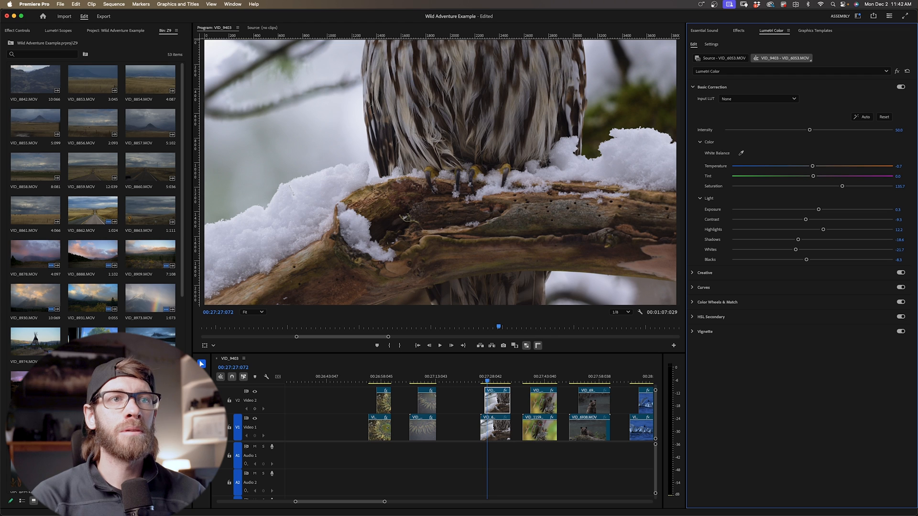
Refine the owl clip's light levels with Exposure 0.8, Whites -10.2 and deeper shadows, and set Creative Sharpen to 12.4 with slightly raised Vibrance.
left_click_drag(823, 231, 804, 250)
left_click_drag(818, 211, 818, 230)
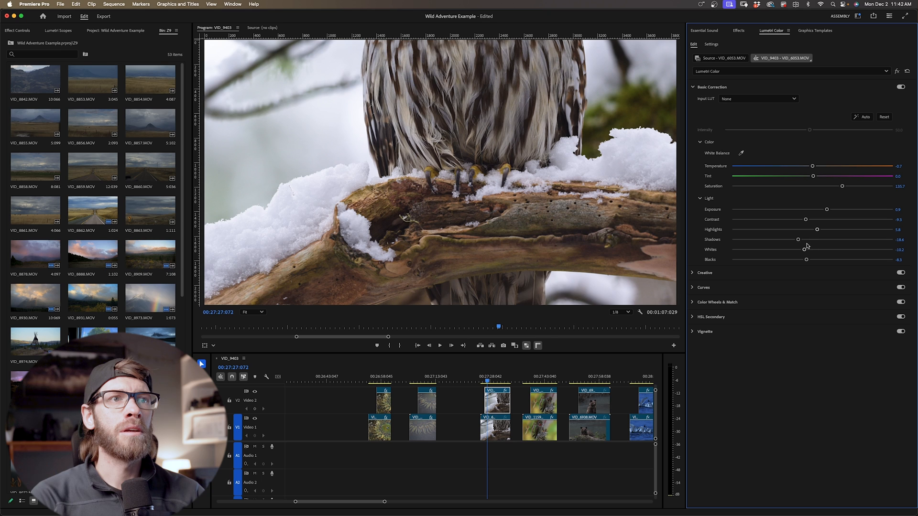
left_click_drag(798, 240, 790, 261)
left_click(726, 272)
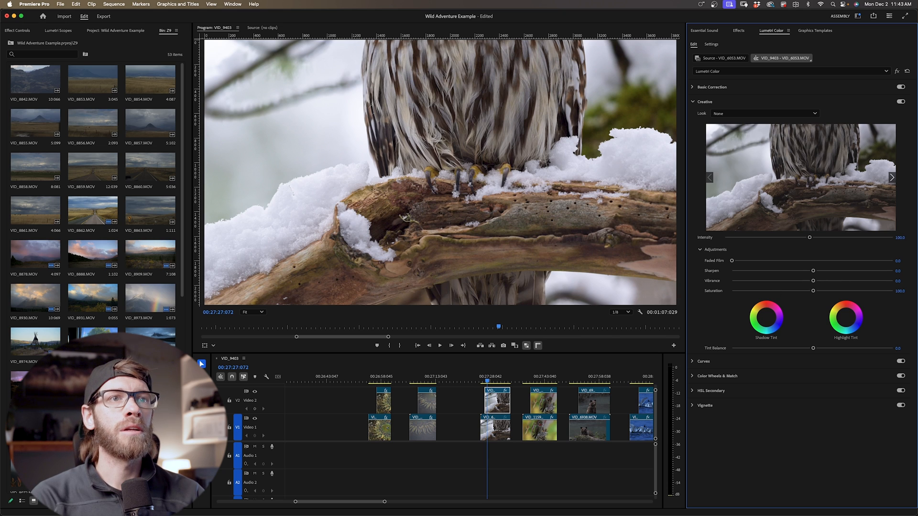
mouse_move(813, 281)
left_mouse_down()
mouse_move(825, 281)
mouse_move(822, 270)
left_mouse_up()
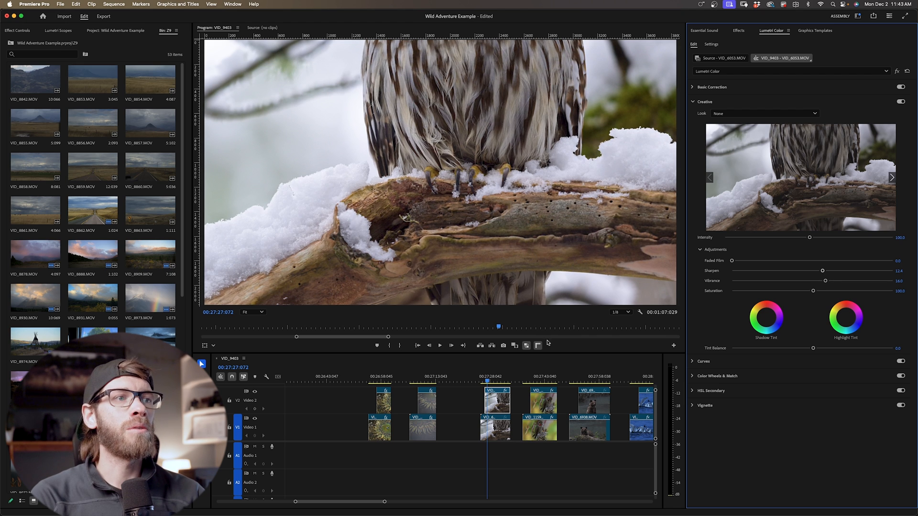
Play back the owl clip from near its start to review the transition into the graded copy.
left_click(485, 382)
left_click_drag(485, 382, 487, 382)
key("space")
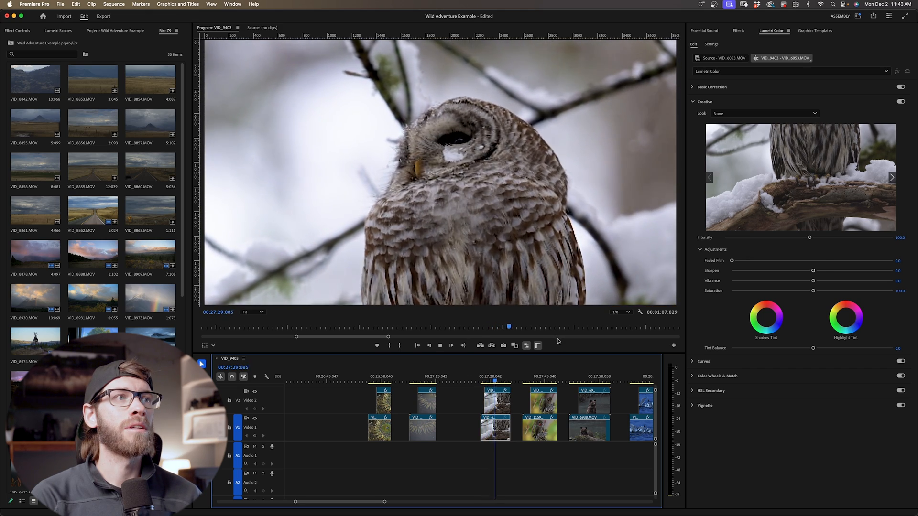
key("space")
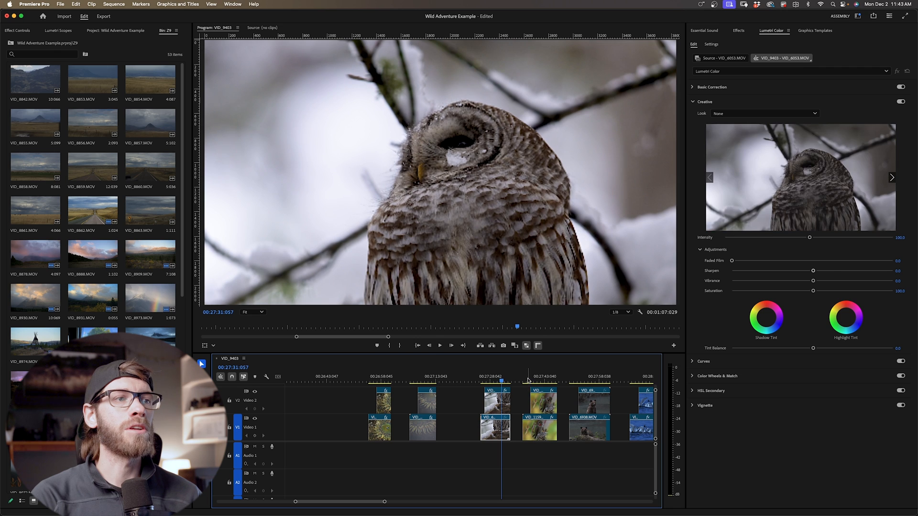
Preview the hummingbird clip, select its upper copy, VID_1159.MOV, and apply the automatic Basic Correction.
left_click(528, 381)
key("space")
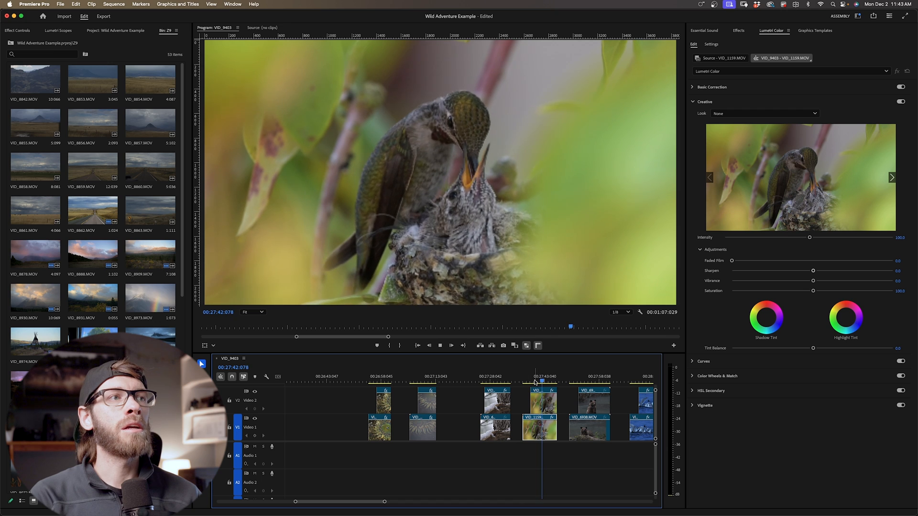
key("space")
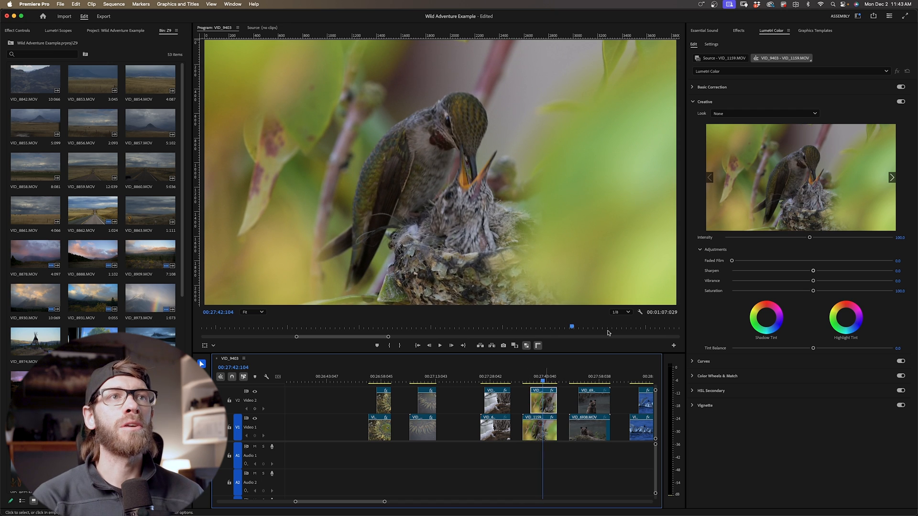
left_click(710, 87)
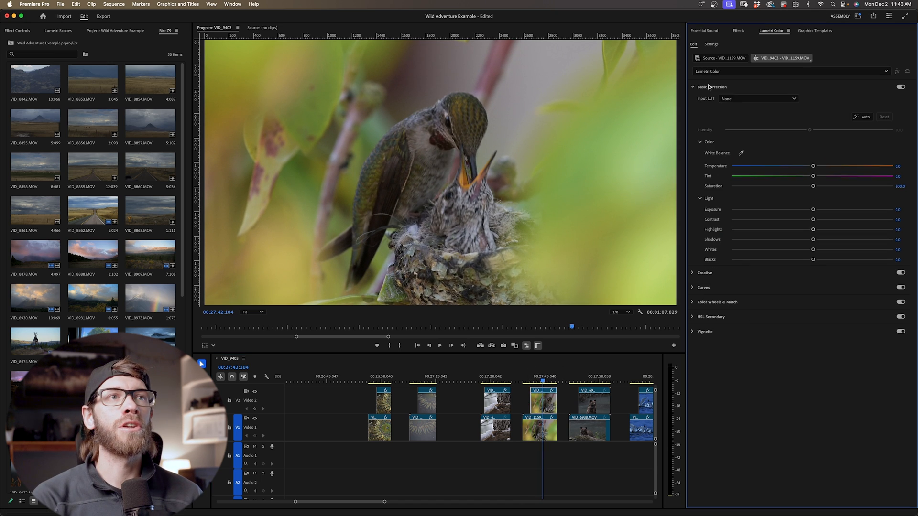
left_click(864, 118)
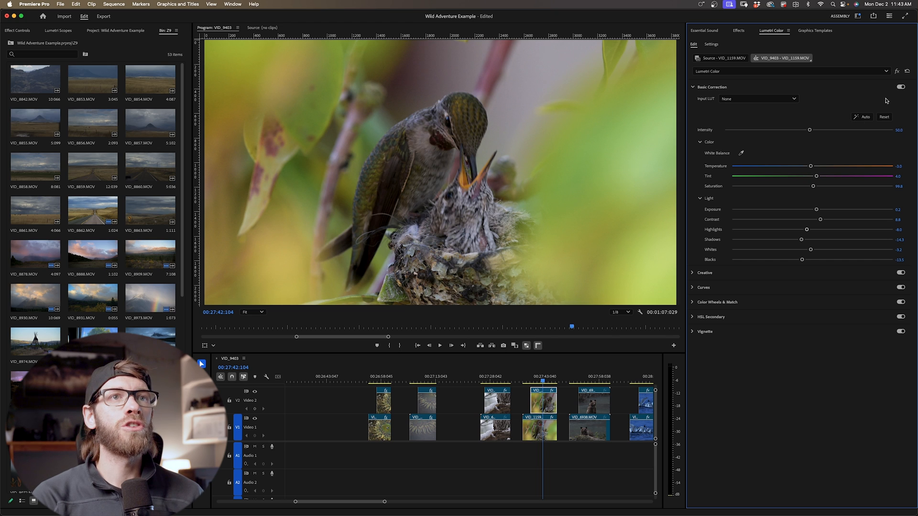
Toggle the hummingbird clip's Basic Correction off and on twice to compare the result, leaving it enabled.
left_click(901, 87)
left_click(900, 87)
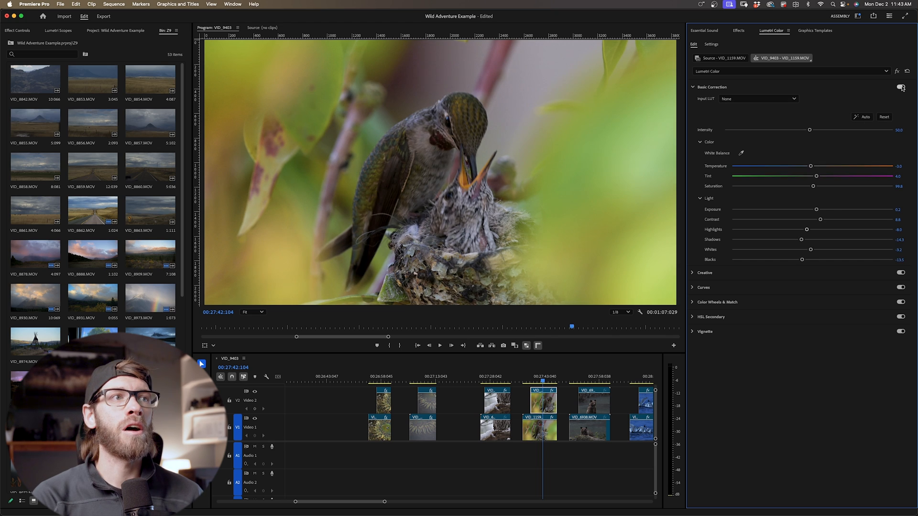
left_click(901, 88)
left_click(901, 87)
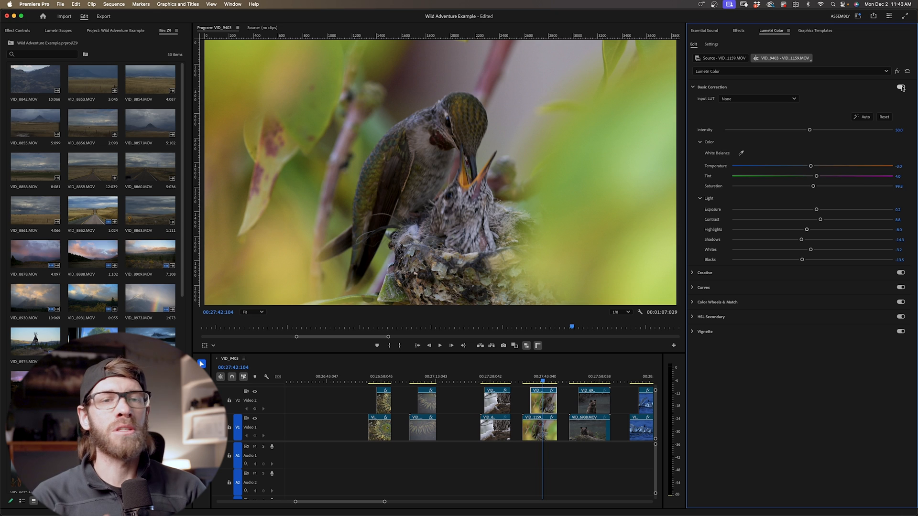
Try a vignette on the hummingbird clip with Amount -1.7, Midpoint 31.7 and Feather 75.7.
left_click(700, 332)
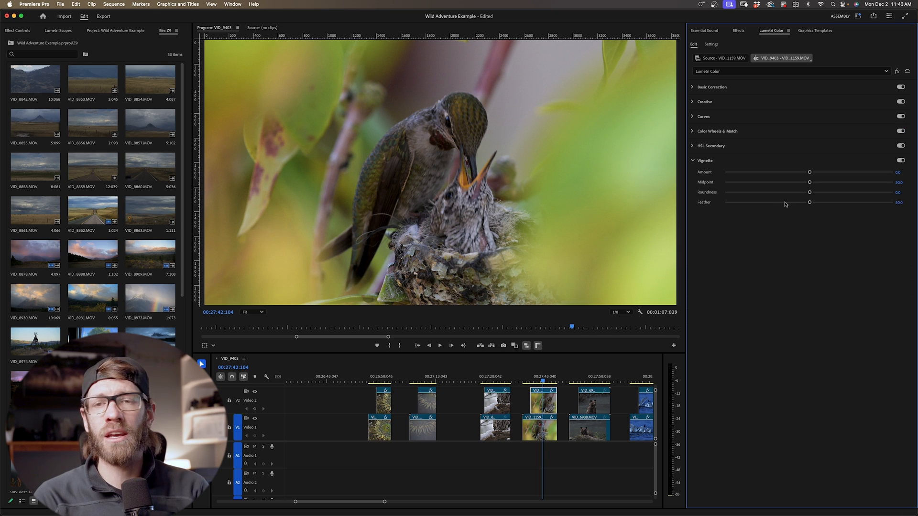
mouse_move(780, 172)
left_mouse_down()
mouse_move(762, 172)
mouse_move(777, 183)
left_mouse_up()
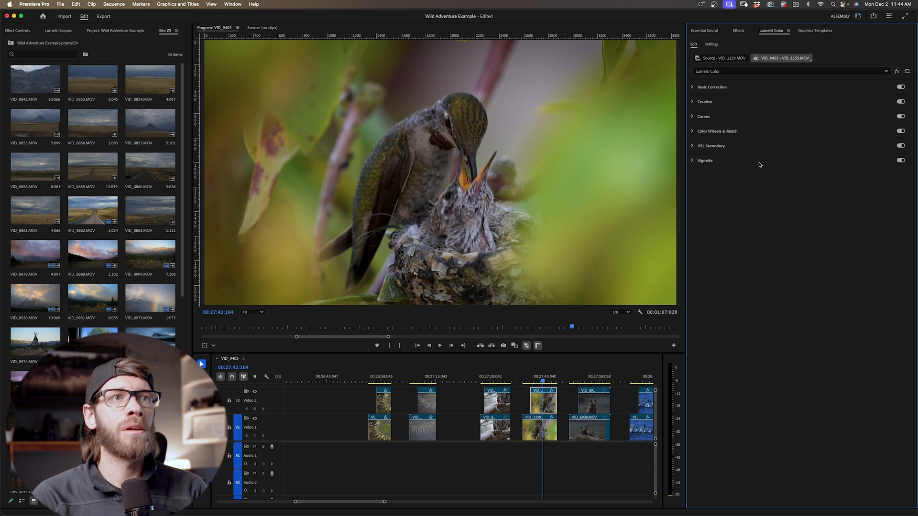
left_click_drag(808, 203, 852, 203)
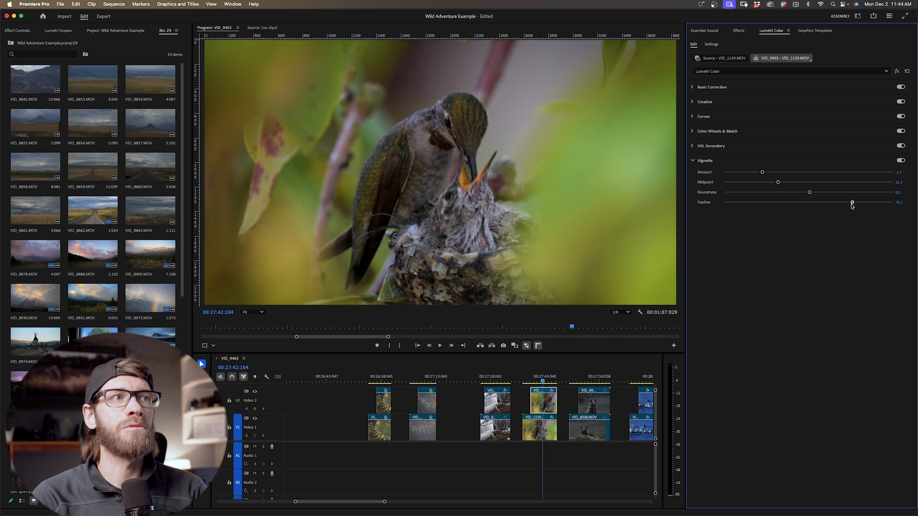
Brighten the hummingbird clip in Basic Correction with Exposure 1.2 and Shadows 31.6.
left_click(710, 88)
left_click_drag(817, 210, 830, 211)
mouse_move(801, 239)
left_mouse_down()
mouse_move(818, 241)
mouse_move(809, 242)
left_mouse_up()
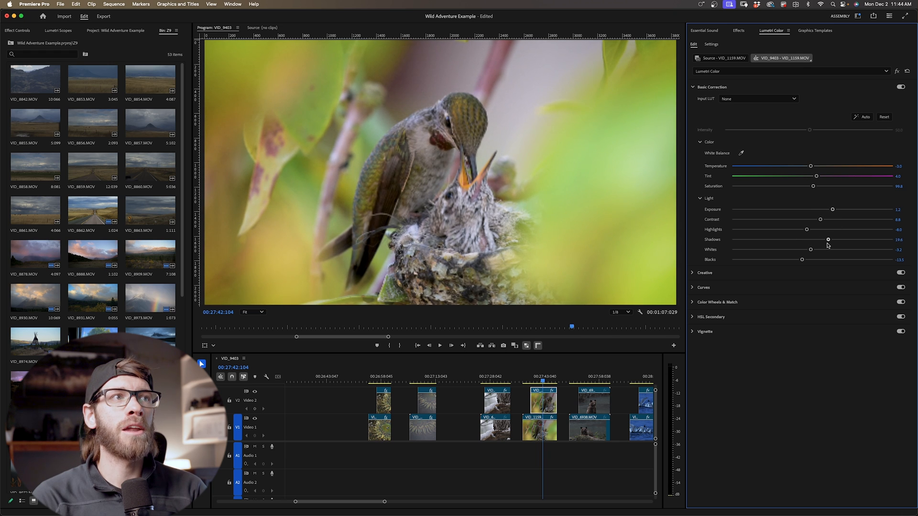
mouse_move(834, 245)
left_mouse_down()
mouse_move(871, 240)
mouse_move(836, 242)
left_mouse_up()
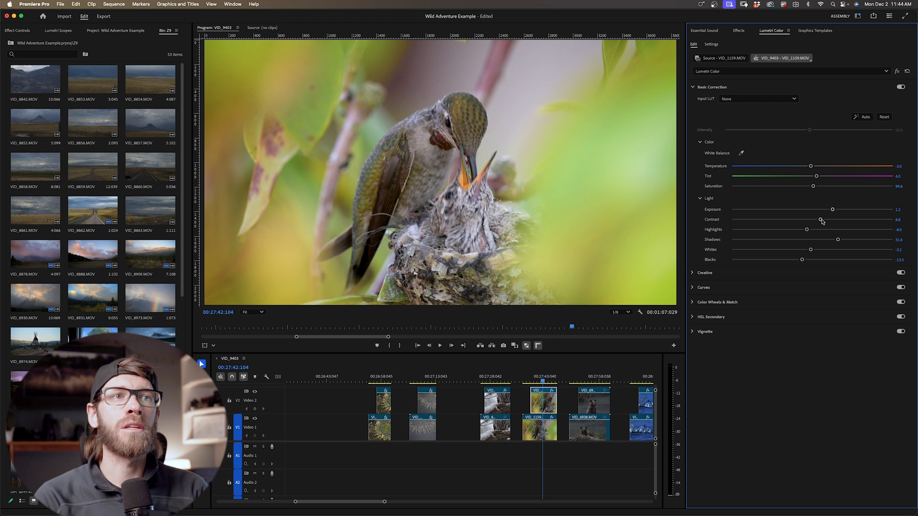
Set the hummingbird clip's Contrast to 28.9 and Blacks to -38.7, and lower its Highlights slightly.
left_click_drag(822, 219, 824, 220)
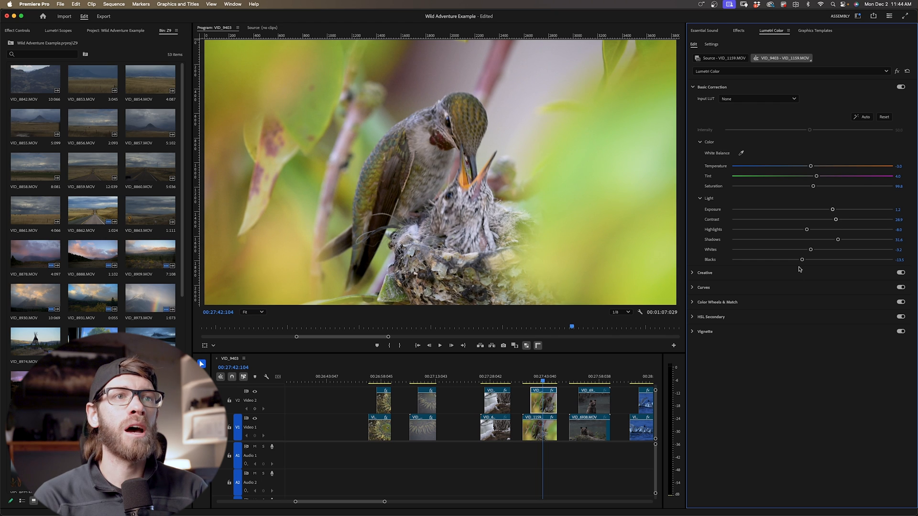
left_click_drag(801, 260, 777, 260)
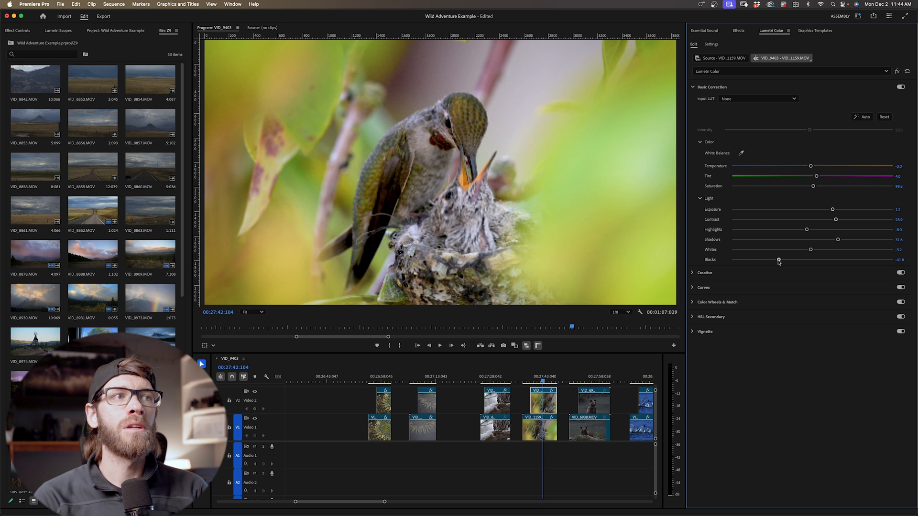
left_click_drag(779, 261, 781, 260)
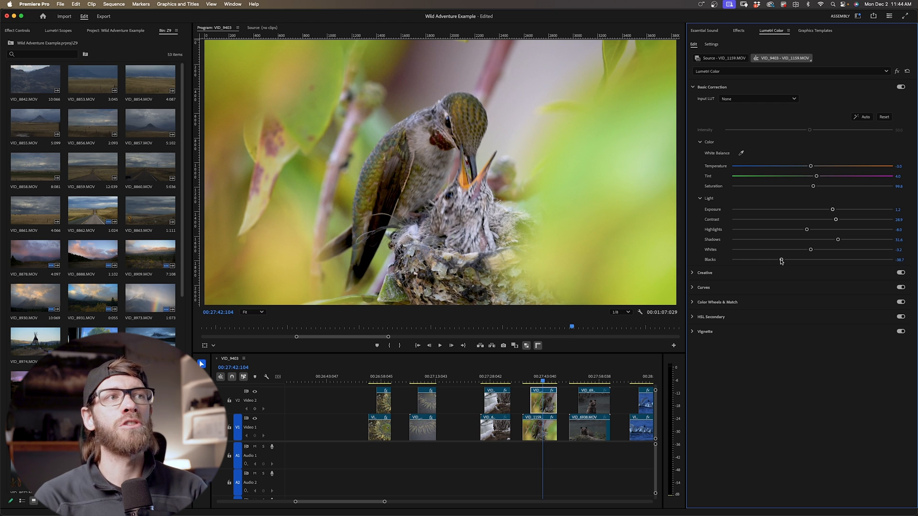
left_click_drag(808, 231, 798, 231)
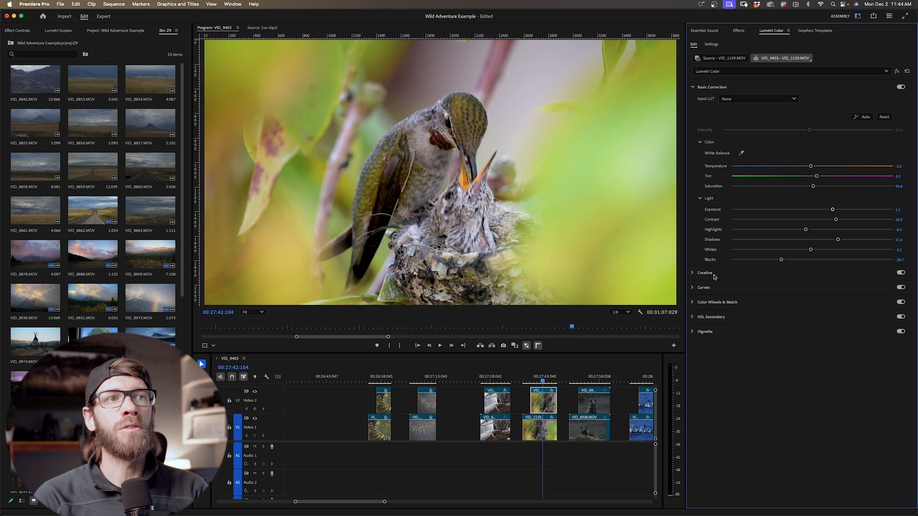
Raise the hummingbird clip's Sharpen and Vibrance slightly in the Creative adjustments.
left_click(715, 275)
mouse_move(813, 271)
left_mouse_down()
mouse_move(825, 271)
mouse_move(819, 282)
left_mouse_up()
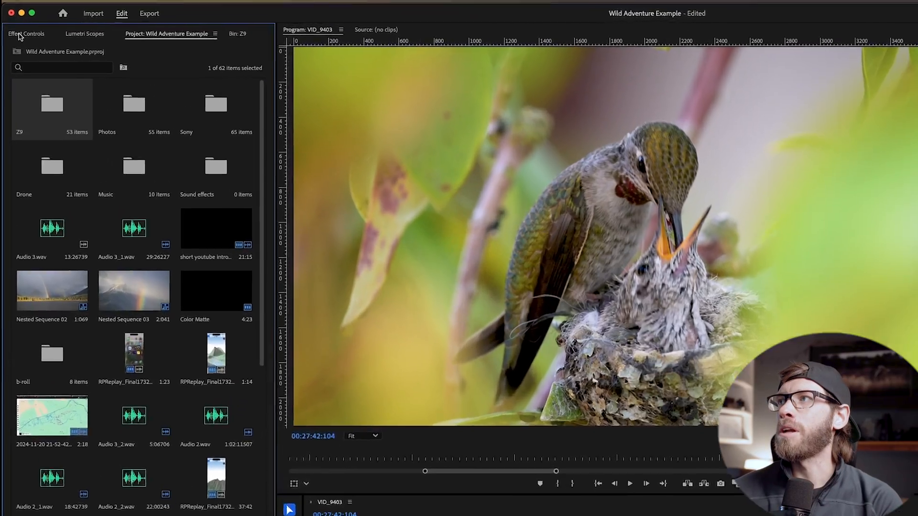
Examine the hummingbird clip's Lumetri Color effect in Effect Controls, expanding and collapsing its Basic Correction settings.
left_click(13, 32)
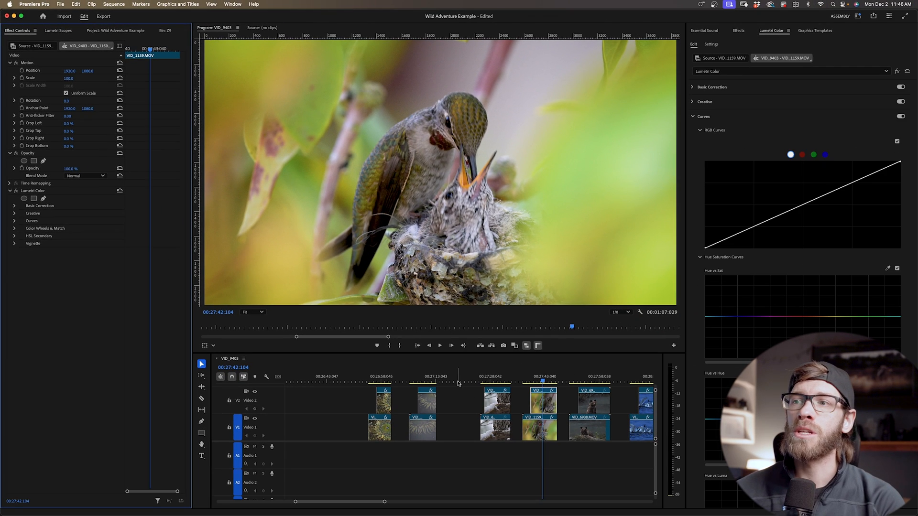
left_click(541, 381)
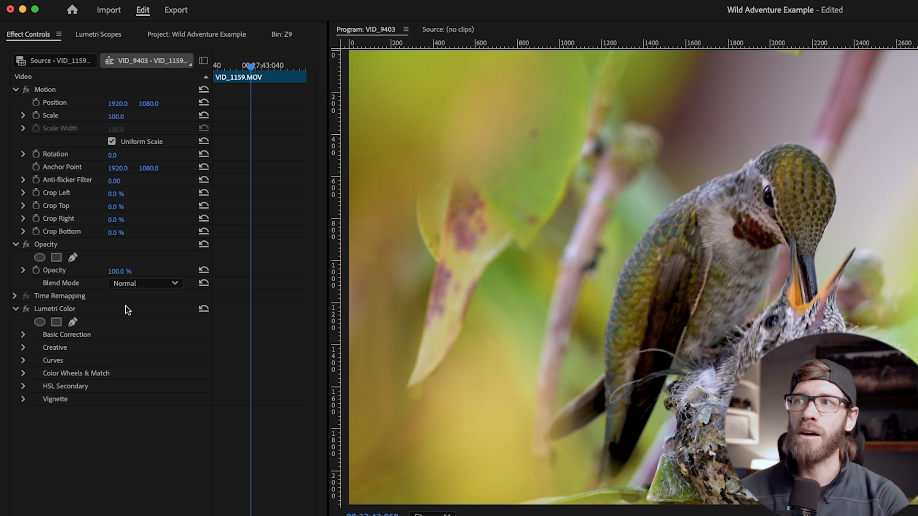
left_click(24, 335)
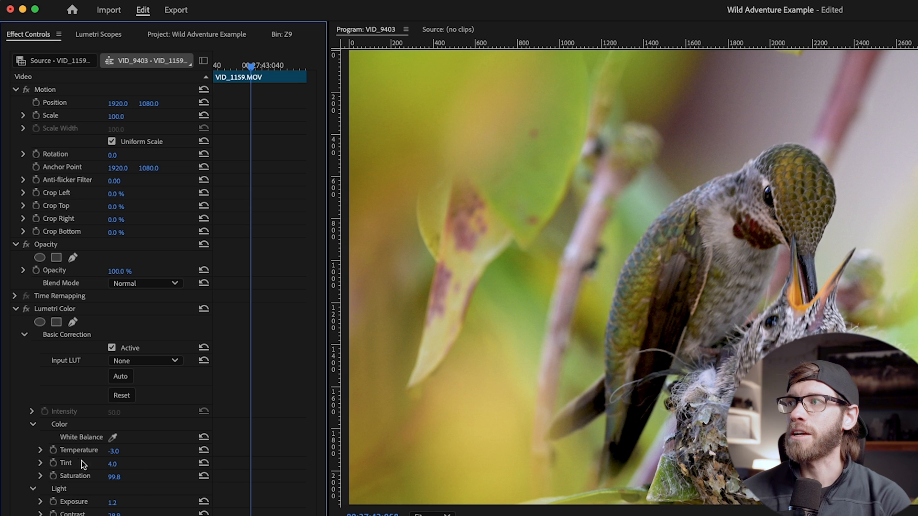
left_click(24, 335)
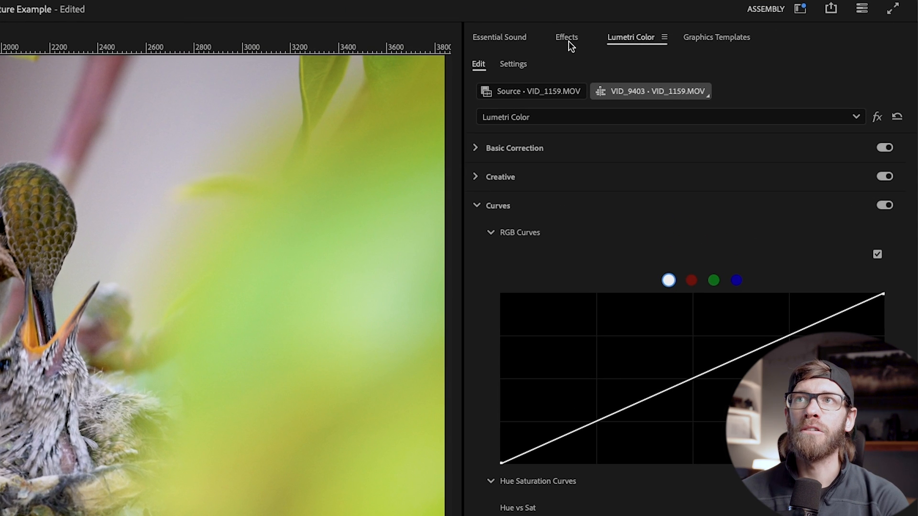
Search the effects library for "lumetri color".
left_click(569, 41)
left_click(552, 65)
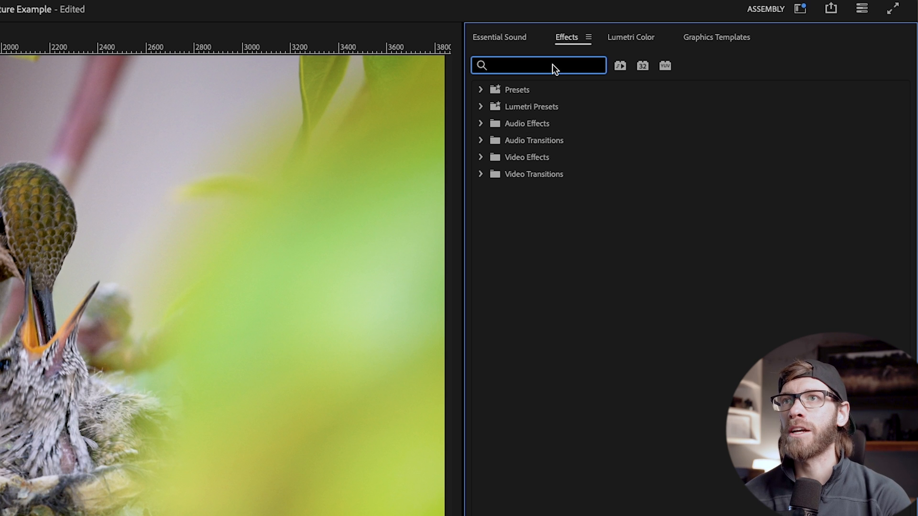
type("color")
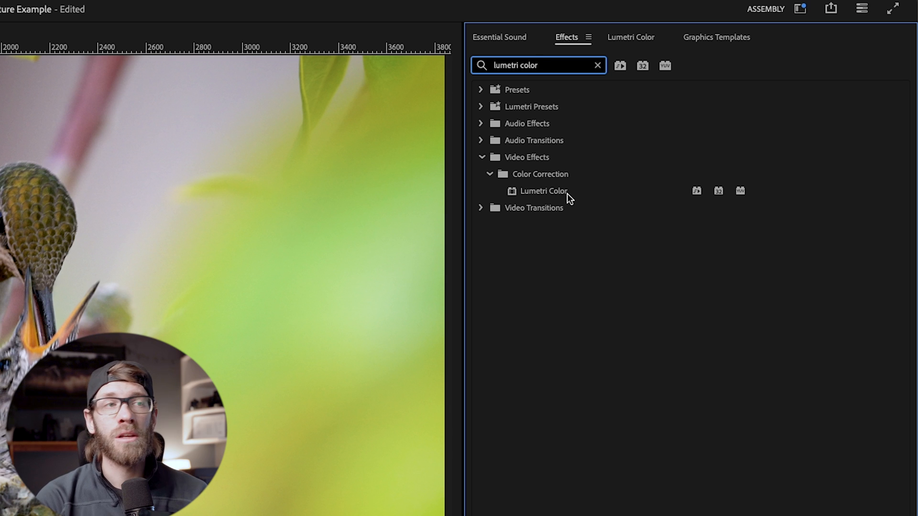
Apply a second Lumetri Color effect to the hummingbird clip.
left_click_drag(567, 193, 53, 291)
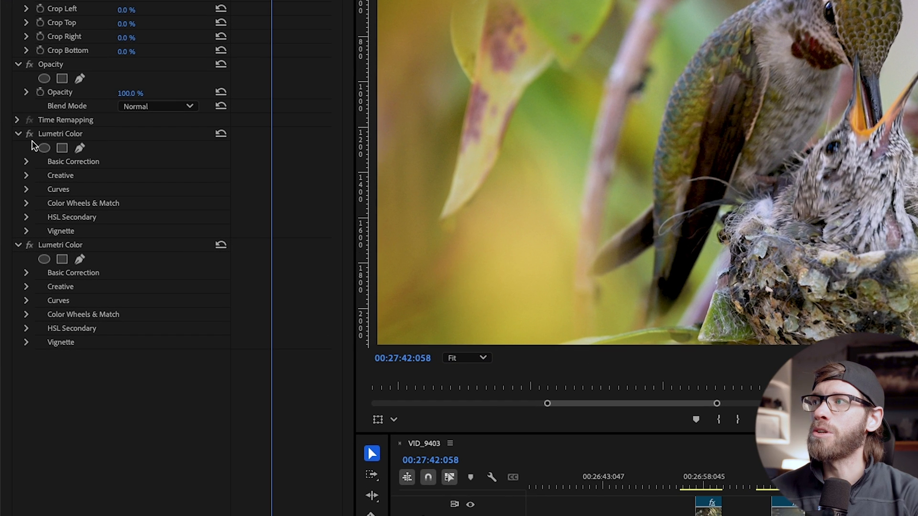
left_click(19, 134)
left_click(18, 135)
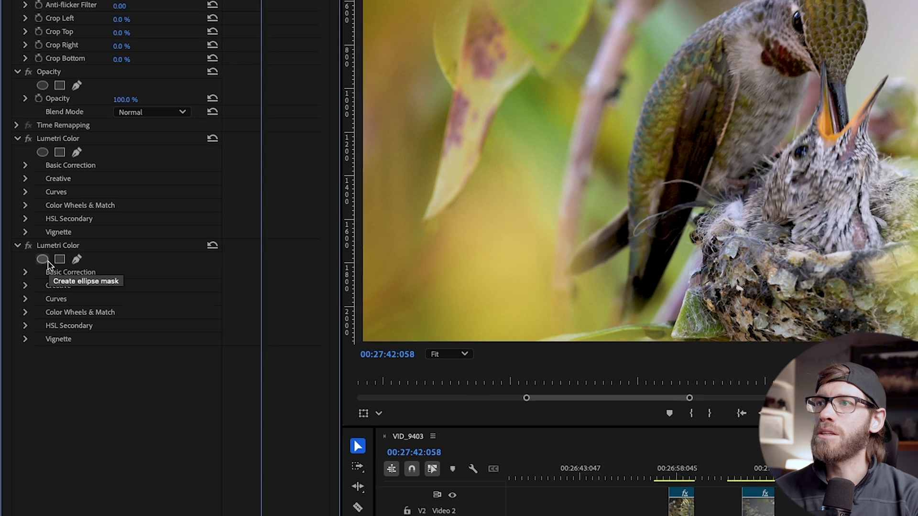
Add an ellipse mask to the second Lumetri Color effect, enlarge it around the hummingbirds and nest, and feather it to 678.6.
left_click(46, 260)
left_click_drag(500, 174, 562, 173)
left_click_drag(380, 175, 328, 176)
left_click_drag(446, 108, 444, 87)
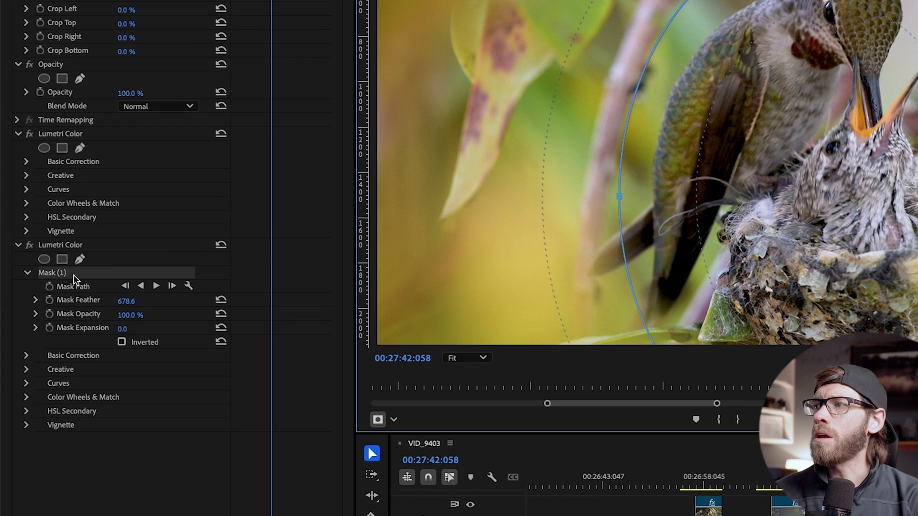
In the masked Basic Correction, set Exposure to 0.2, Contrast to 53.0 and Saturation to 144.0, and adjust the Temperature.
left_click(26, 356)
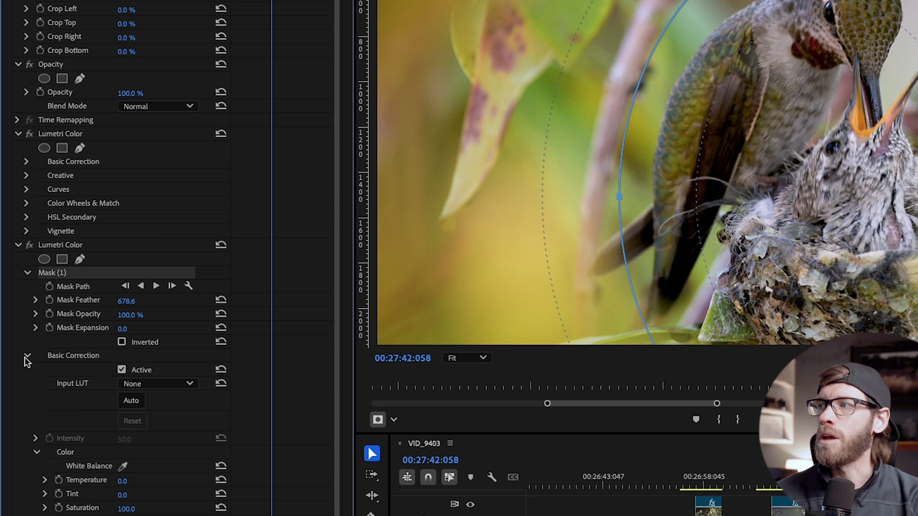
left_click(25, 357)
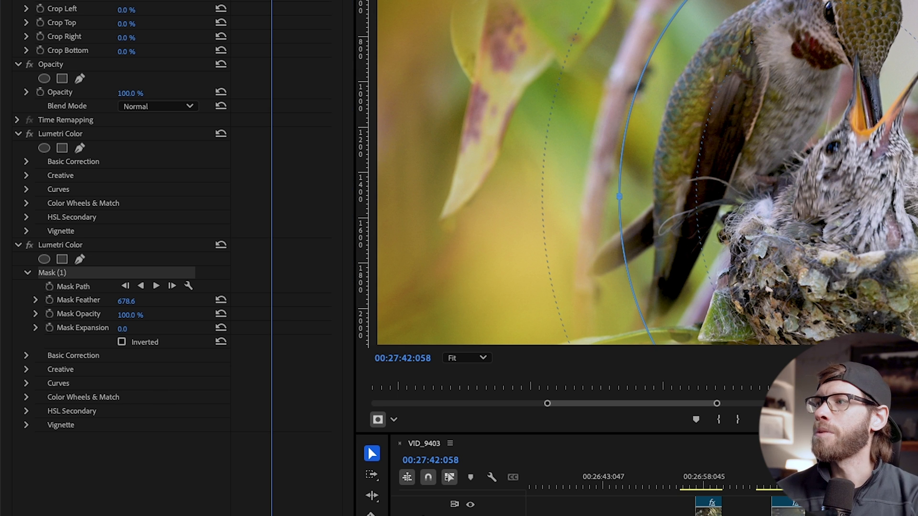
left_click(26, 356)
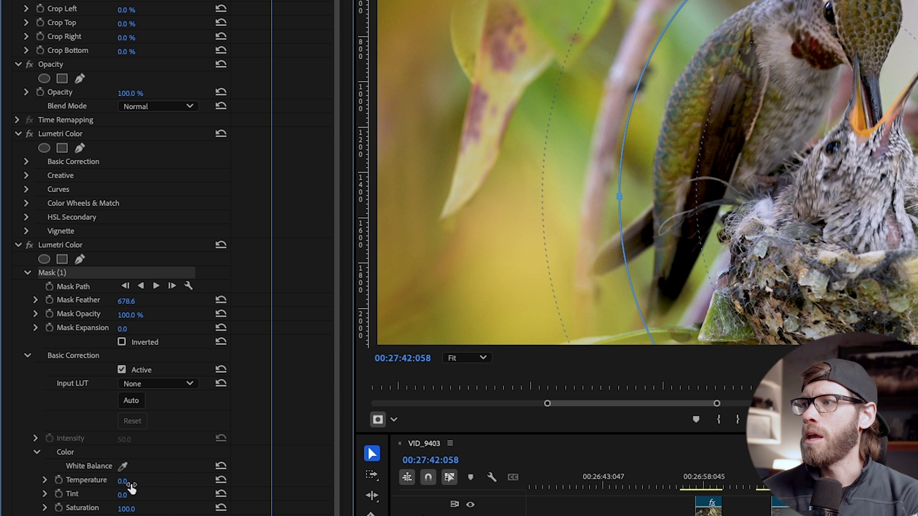
scroll(146, 487, "down", 1)
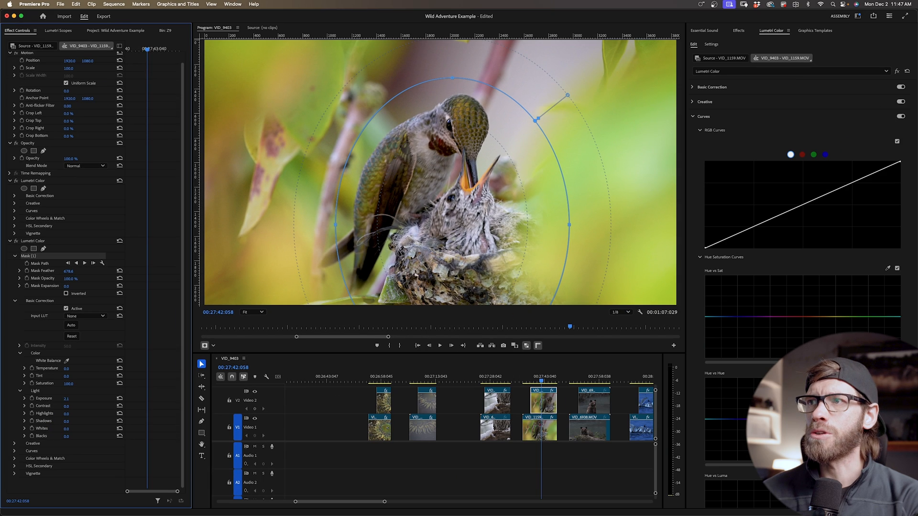
mouse_move(66, 399)
left_mouse_down()
mouse_move(89, 399)
mouse_move(68, 398)
left_mouse_up()
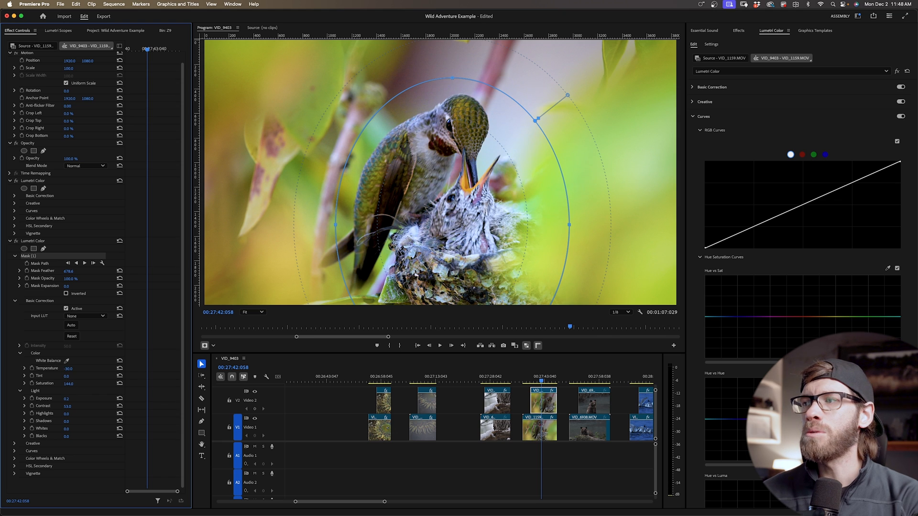
left_click(73, 369)
left_click(84, 371)
Play the hummingbird clip from near its start to review the masked grade.
left_click_drag(541, 382, 529, 383)
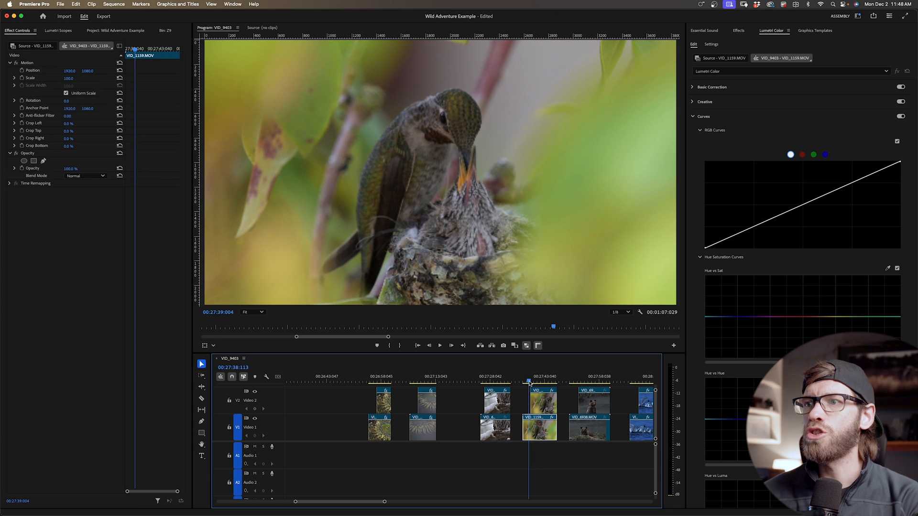
key("space")
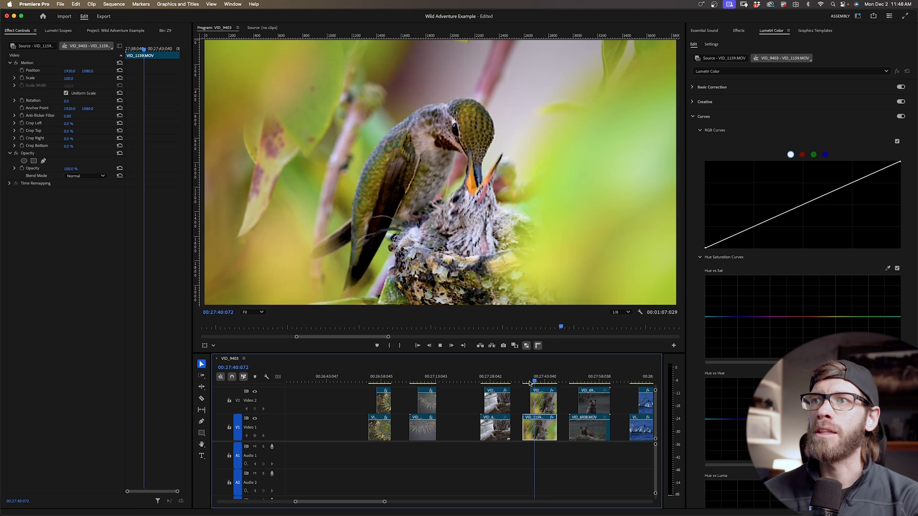
key("space")
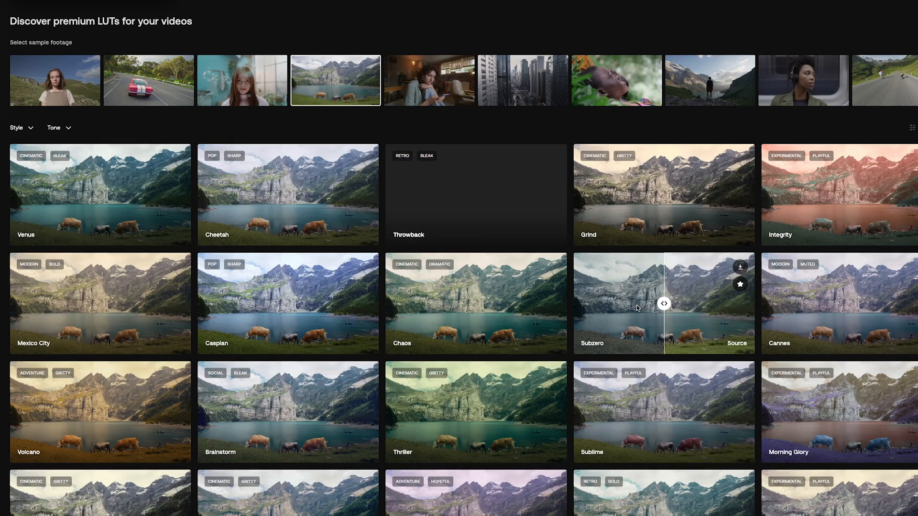
Switch to the premium LUT library website and compare various looks on the lake and hiker sample footage.
scroll(552, 270, "down", 5)
scroll(621, 334, "up", 1)
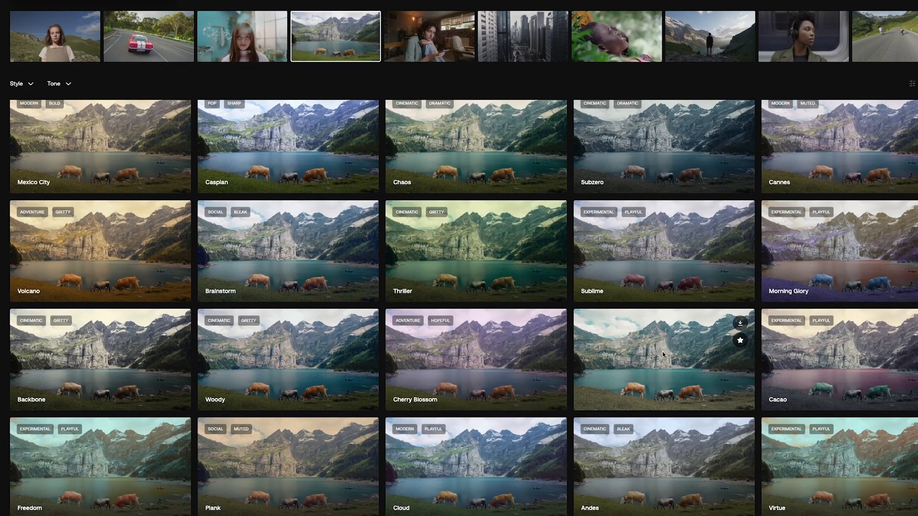
left_click_drag(583, 360, 619, 359)
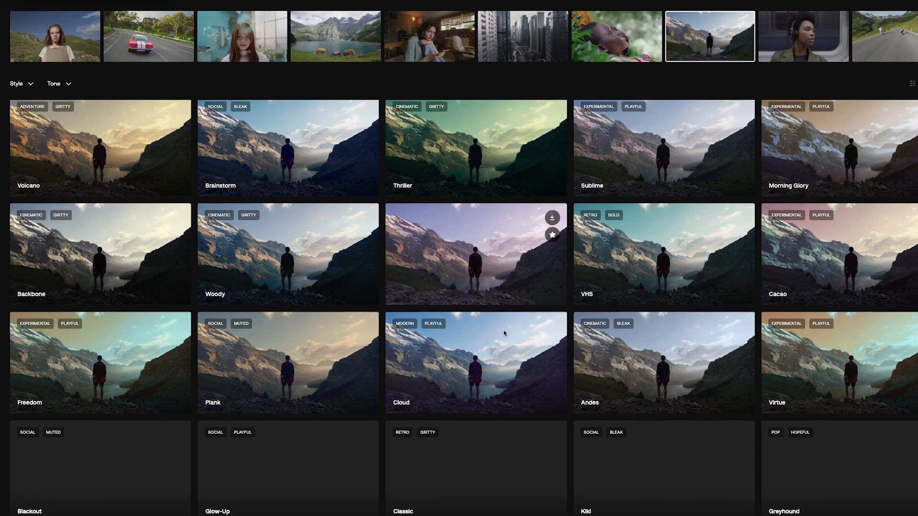
scroll(503, 329, "down", 1)
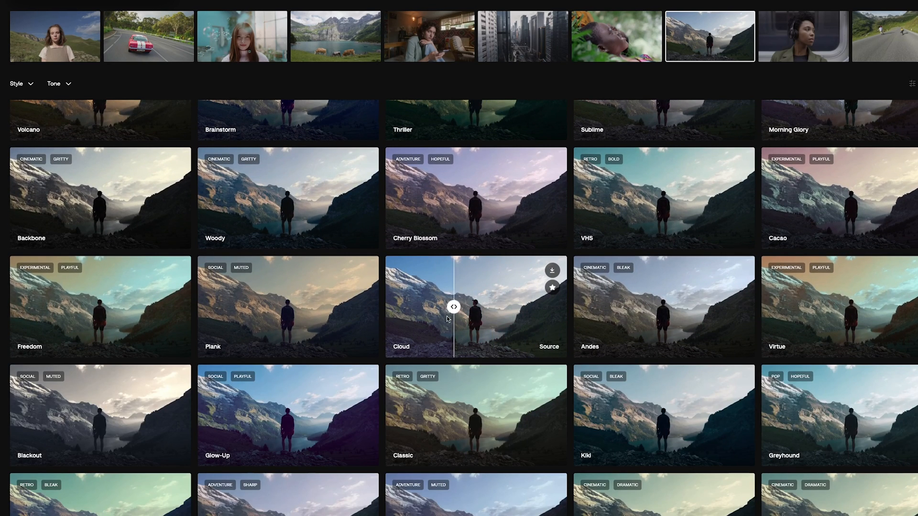
scroll(444, 358, "down", 3)
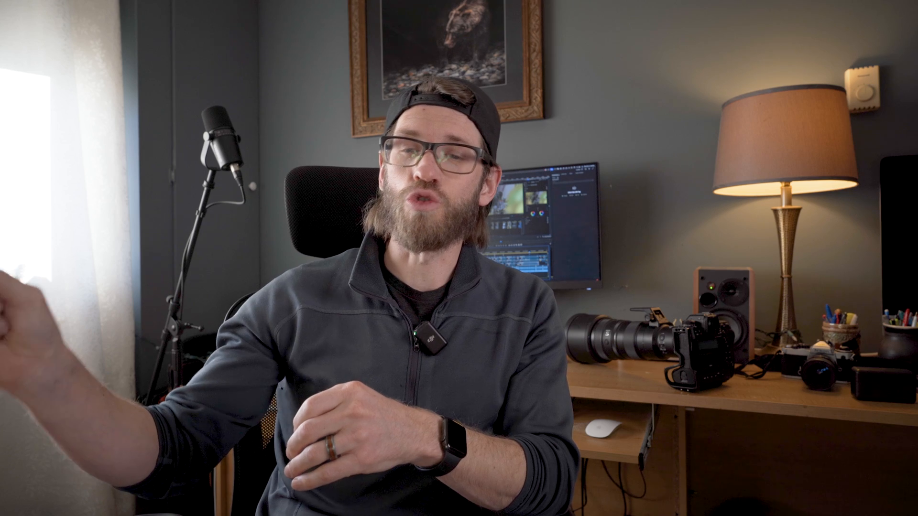
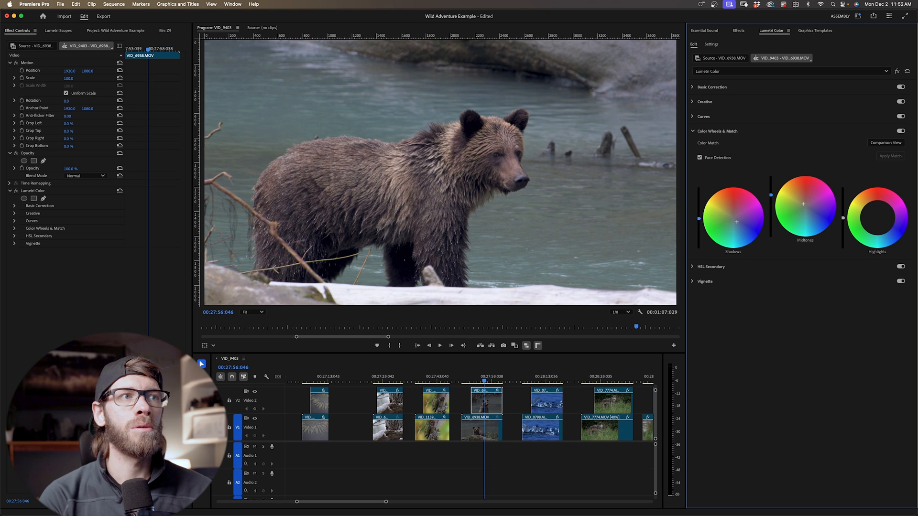
Darken the bear clip's shadows slightly and nudge its Shadows and Midtones color wheels.
left_click_drag(733, 221, 736, 221)
left_click_drag(805, 209, 803, 204)
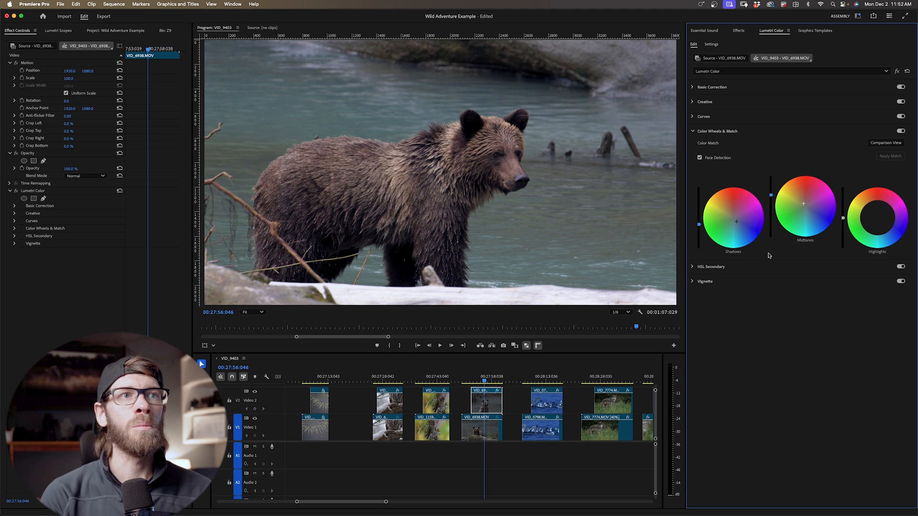
Sample the water beside the bear for the Hue vs Sat curve and raise the saturation of its blue-teal hues.
left_click(696, 119)
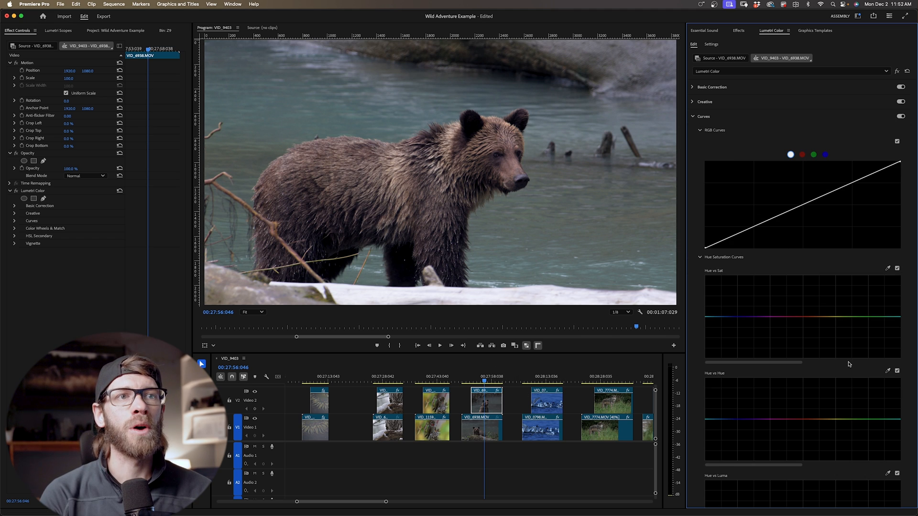
scroll(767, 306, "down", 2)
left_click(888, 218)
left_click(511, 254)
left_click_drag(708, 266, 707, 246)
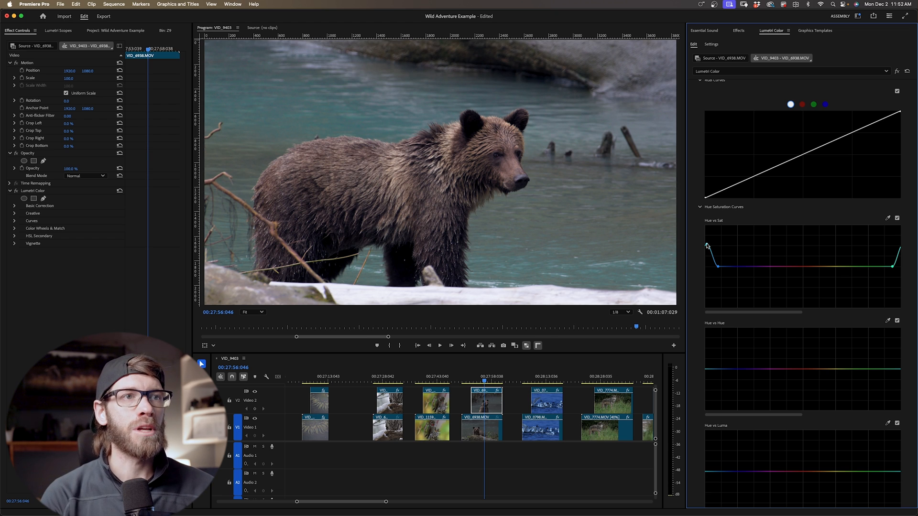
scroll(706, 246, "down", 1)
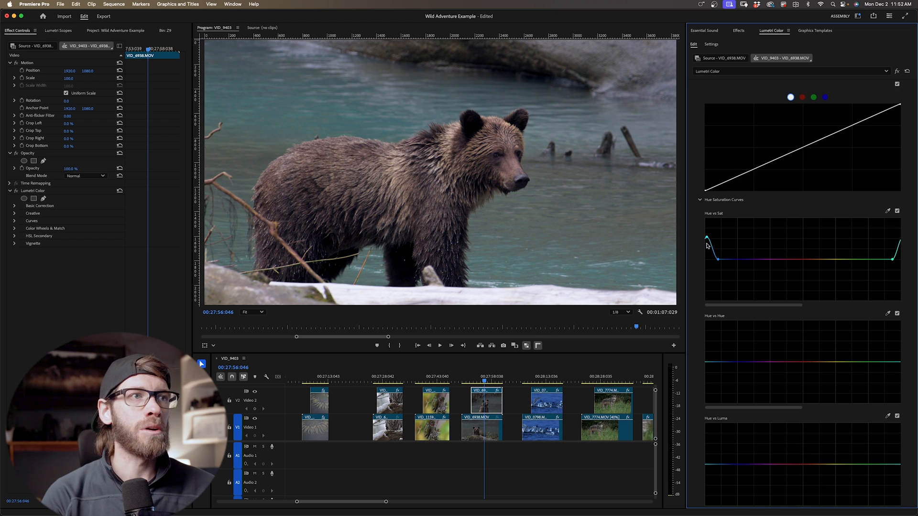
Sample the bear's fur for the Hue vs Sat curve, moderately raise its red-orange saturation, and play the clip back.
left_click(888, 205)
left_click(481, 153)
left_click_drag(813, 253, 813, 244)
left_click(830, 252)
left_click_drag(822, 252, 821, 244)
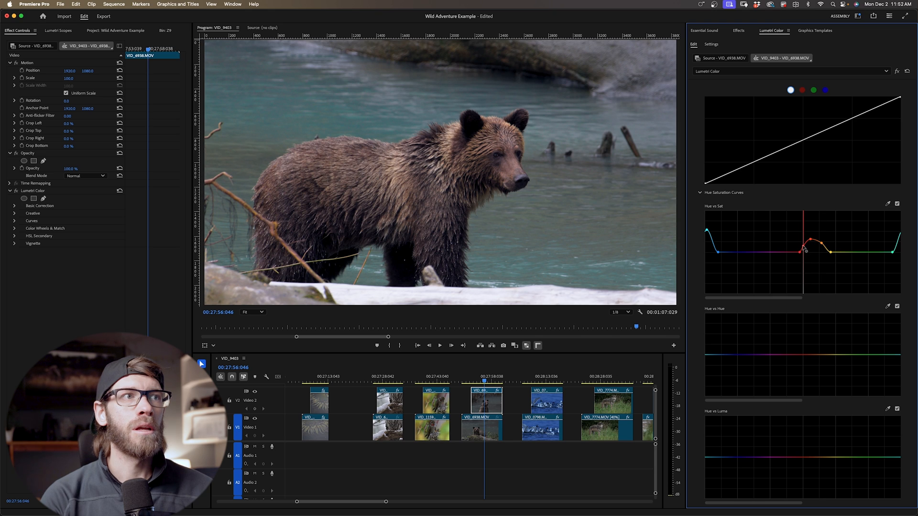
left_click(803, 246)
left_click_drag(811, 239, 812, 243)
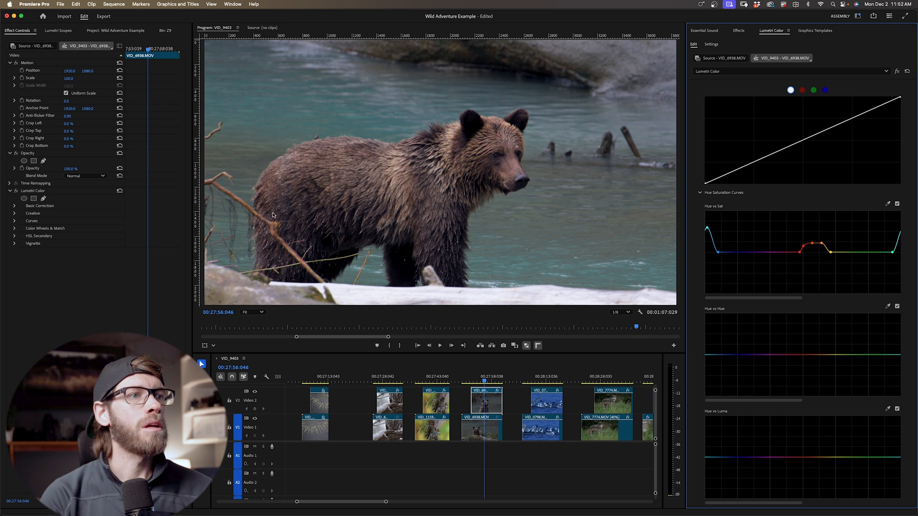
left_click_drag(483, 381, 474, 383)
key("space")
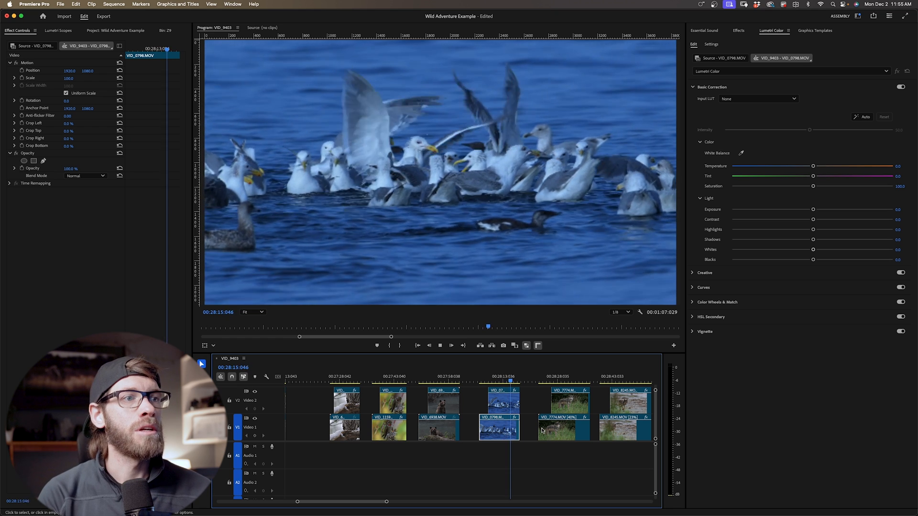
Try the automatic Basic Correction on the upper-track gull clip at two frames, and reset it.
key("space")
left_click(511, 405)
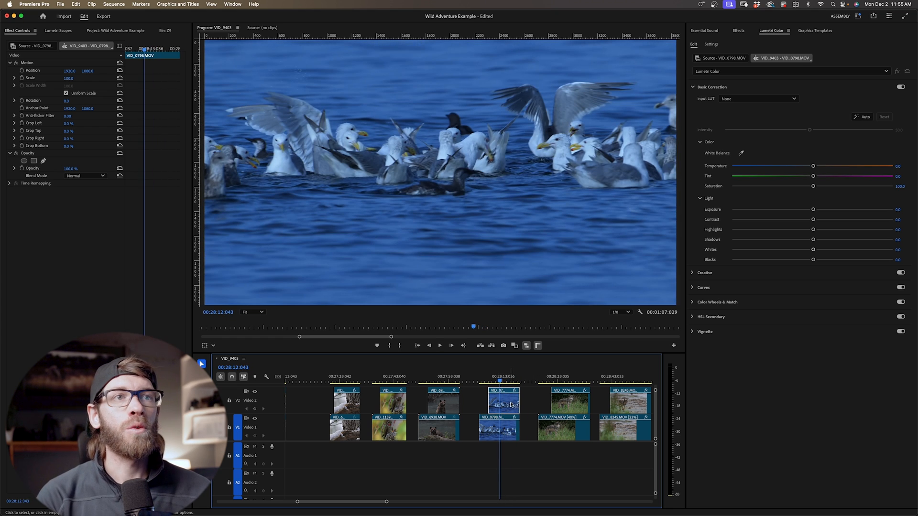
left_click(866, 117)
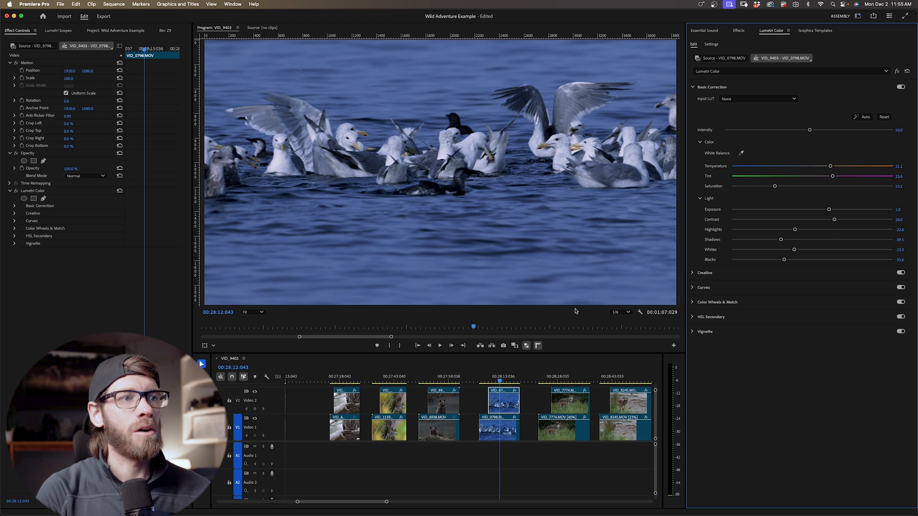
mouse_move(504, 378)
left_mouse_down()
mouse_move(488, 380)
mouse_move(507, 381)
left_mouse_up()
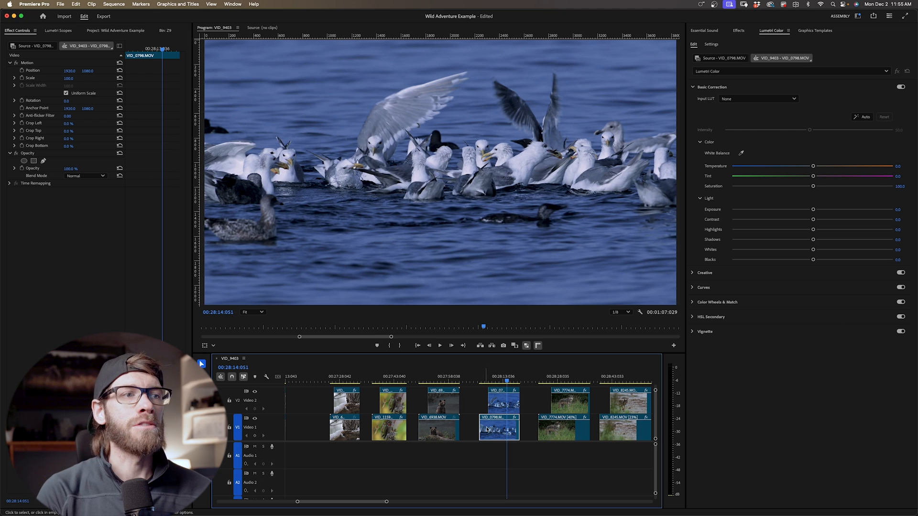
left_click(863, 116)
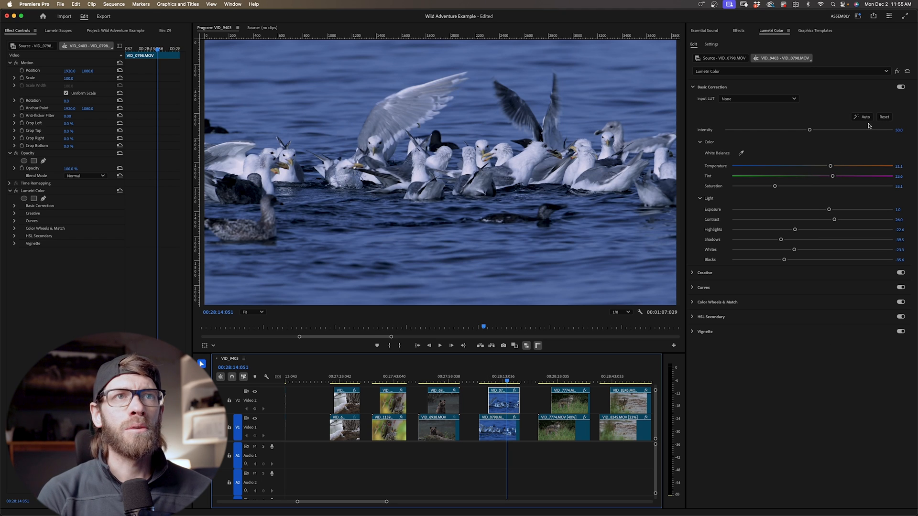
left_click(883, 117)
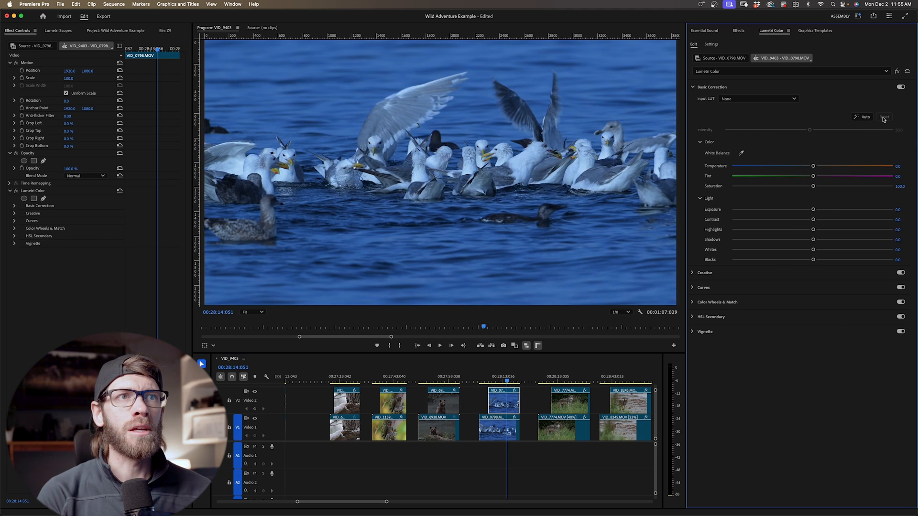
Set the gull clip's white balance by sampling a gull's white feathers.
left_click(741, 154)
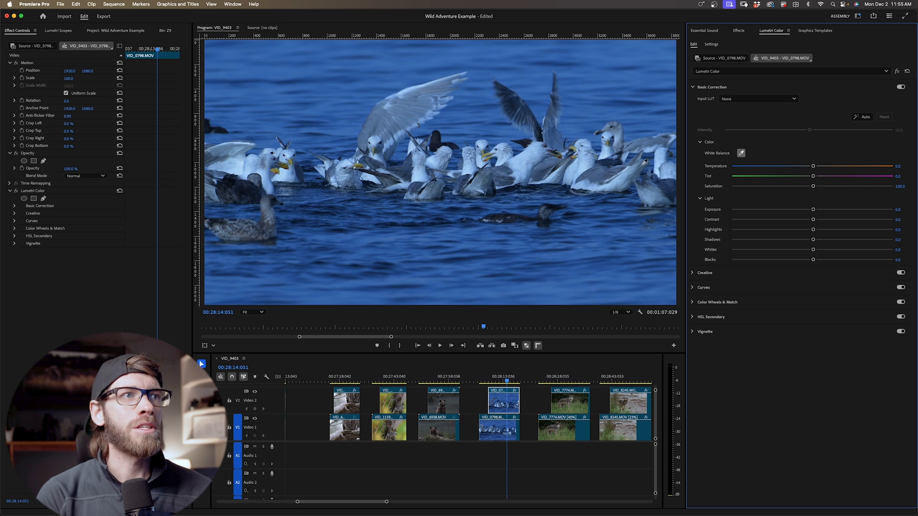
left_click(529, 155)
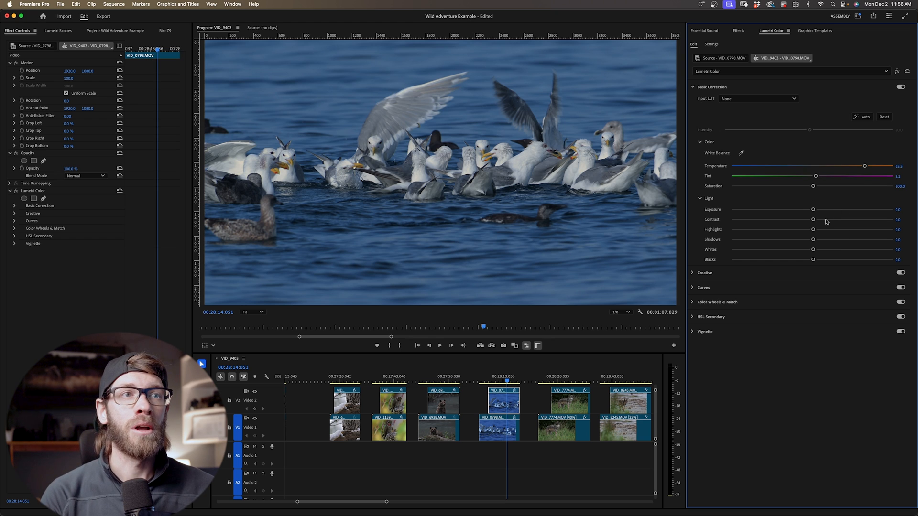
Set the gull clip's Exposure to 0.8, Contrast to 18.7, Highlights to -28.4, Shadows to 46.2, Whites to 4.9 and Blacks to -26.2.
left_click_drag(815, 212, 823, 210)
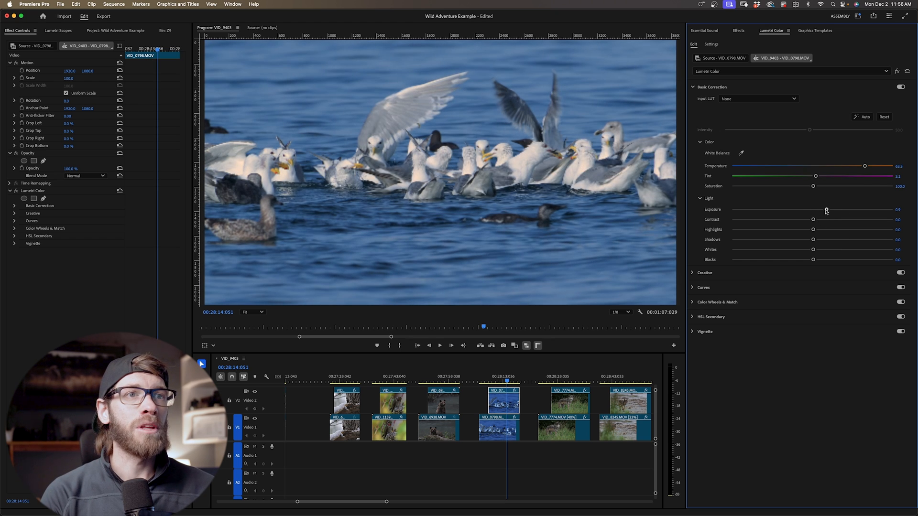
left_click_drag(813, 232, 794, 261)
left_click_drag(813, 220, 825, 221)
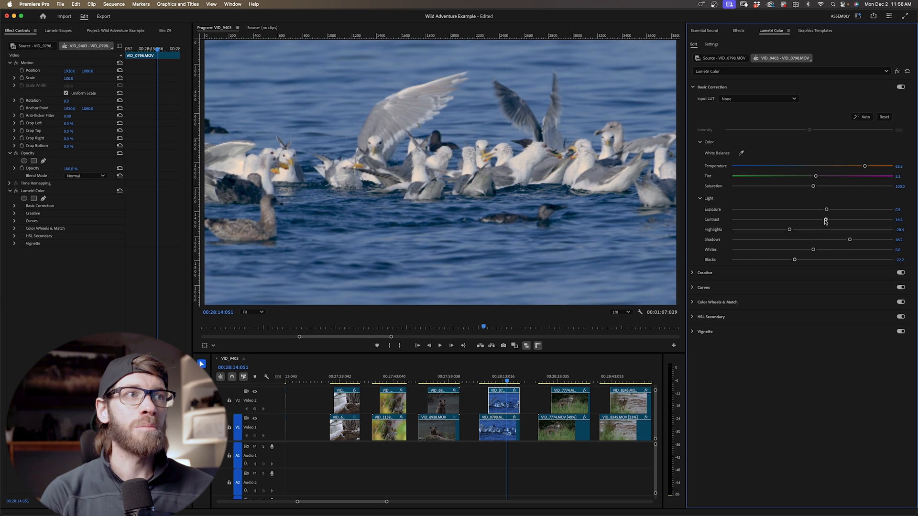
left_click_drag(794, 260, 816, 250)
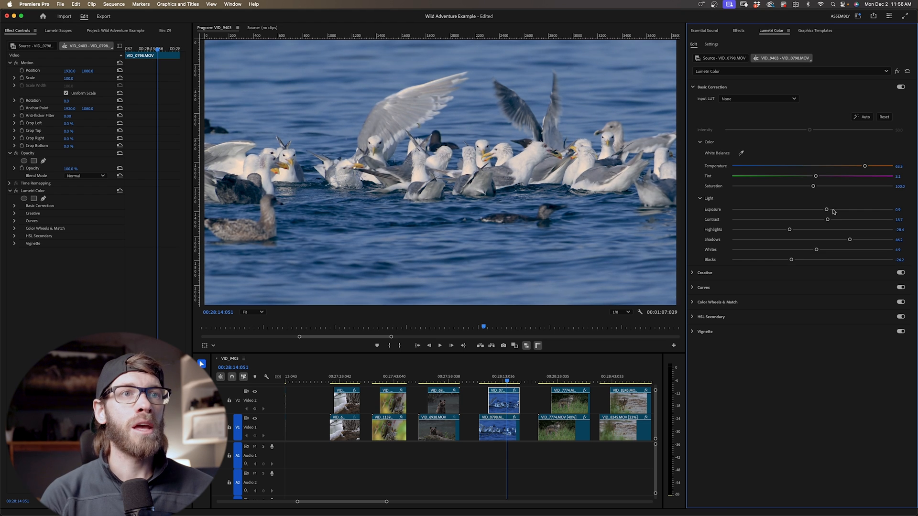
Play the gull clip to compare the original with the corrected footage.
left_click(485, 381)
key("space")
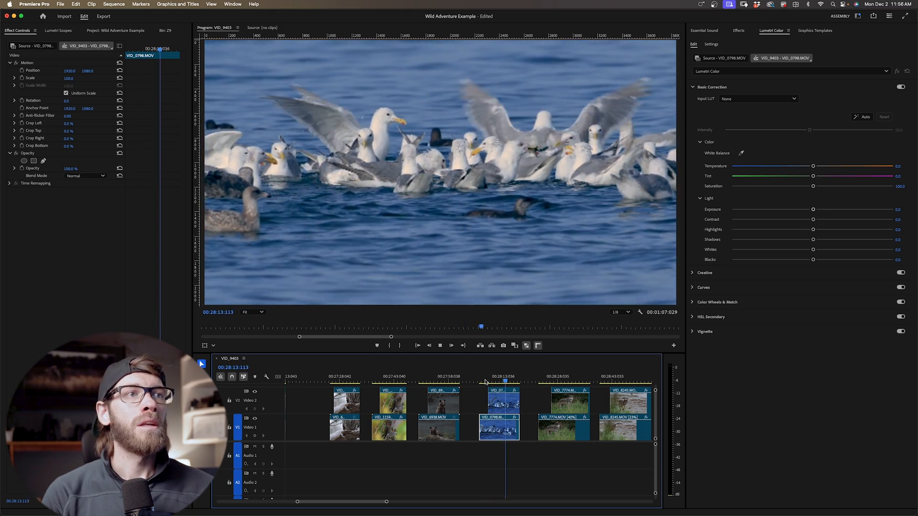
key("space")
Set the upper-track gull clip's Creative Vibrance to 12.4 and Sharpen to about 9.5.
left_click(511, 405)
left_click(812, 274)
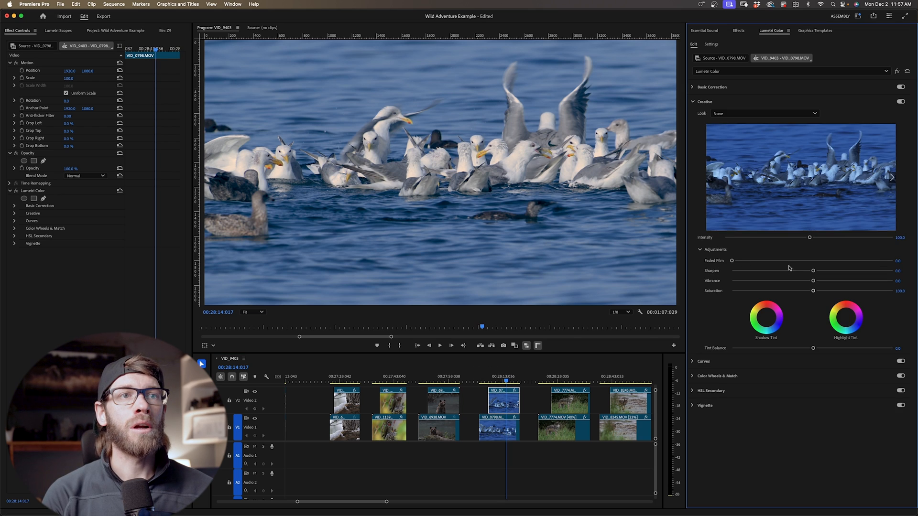
left_click_drag(814, 281, 820, 281)
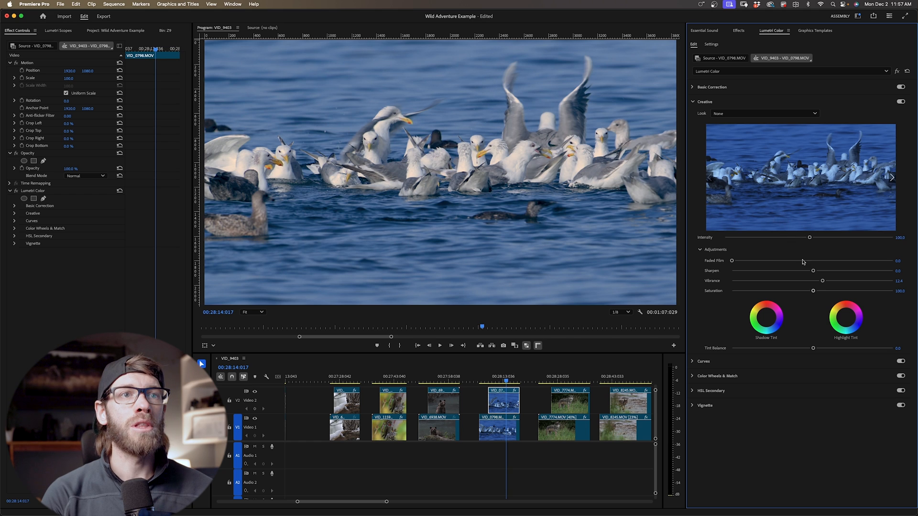
left_click_drag(813, 271, 820, 272)
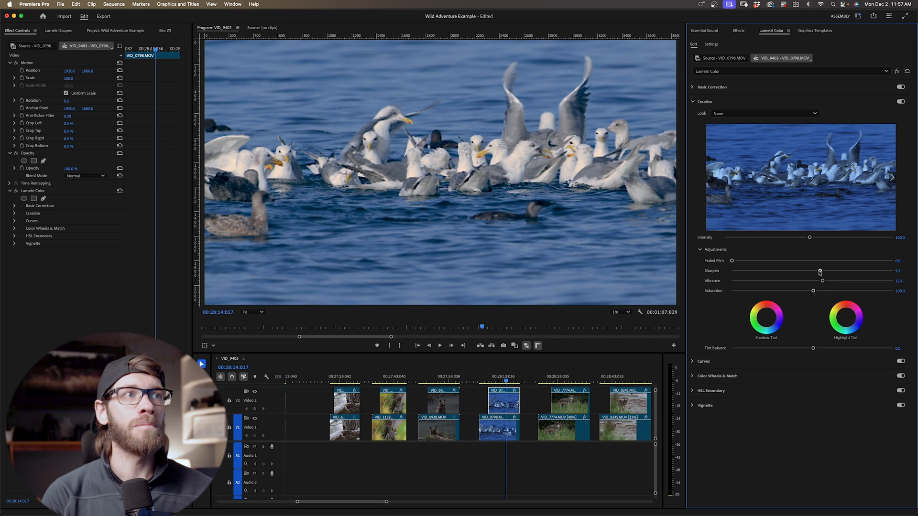
Boost the orange of the gulls' beaks by sampling a beak for the Hue vs Sat curve and raising the sampled point.
left_click(703, 362)
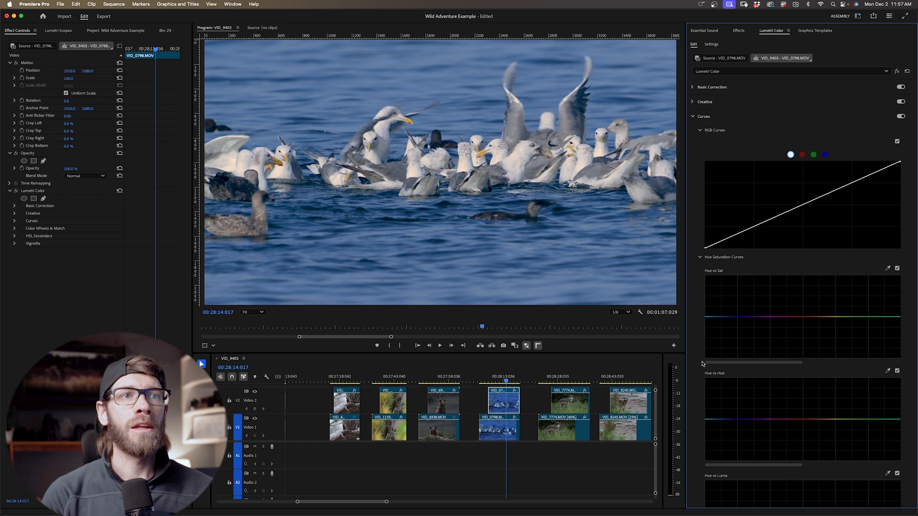
left_click(887, 268)
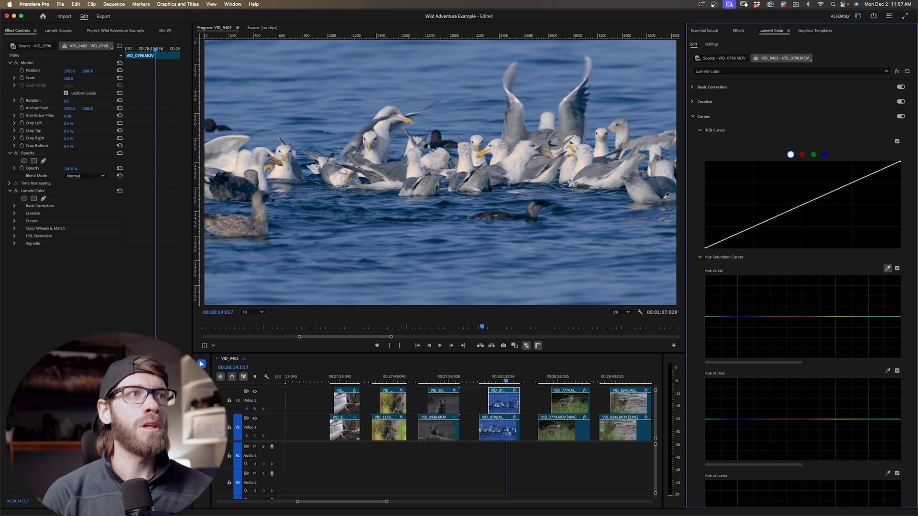
left_click(416, 119)
left_click_drag(819, 317, 818, 306)
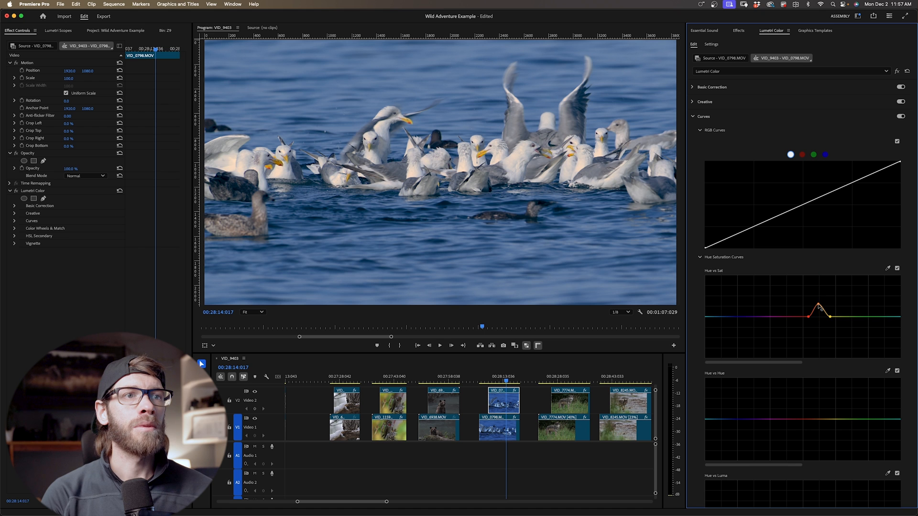
Play back the gull clip from its start to review the finished grade against the ungraded original.
left_click_drag(512, 379, 497, 380)
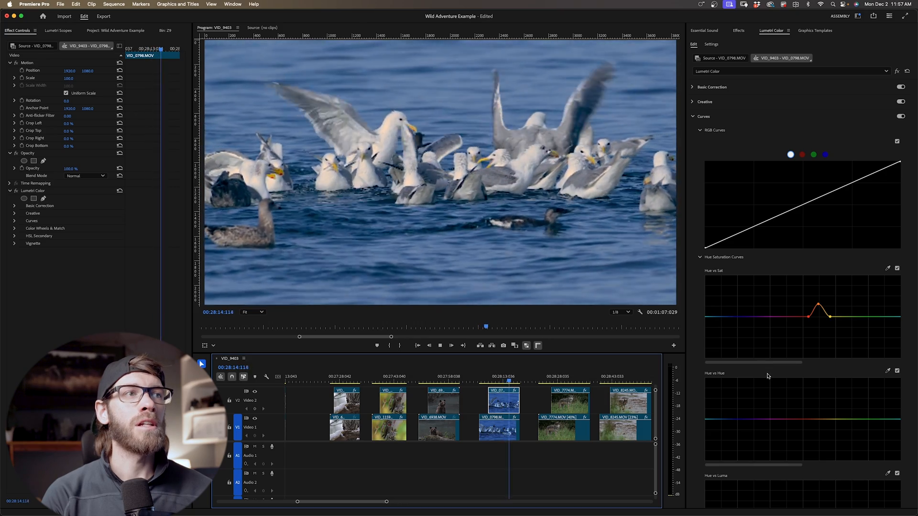
left_click_drag(508, 378, 487, 380)
key("space")
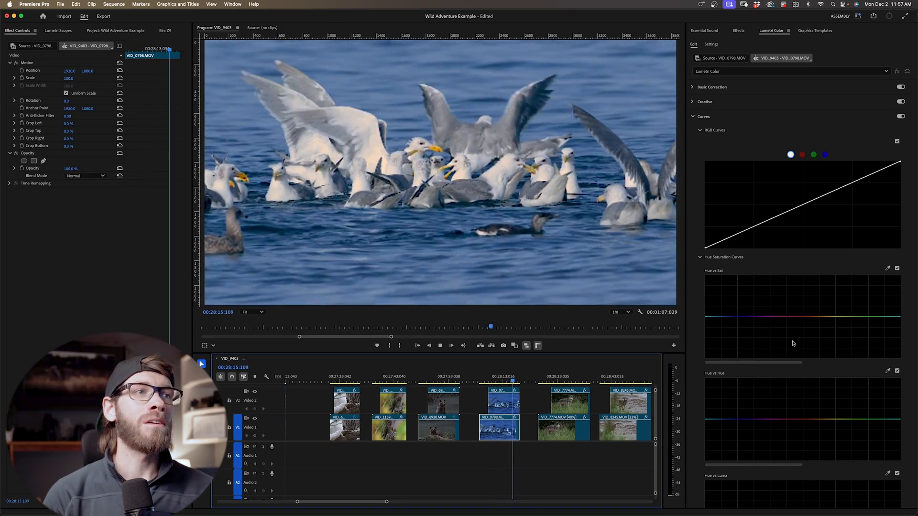
key("space")
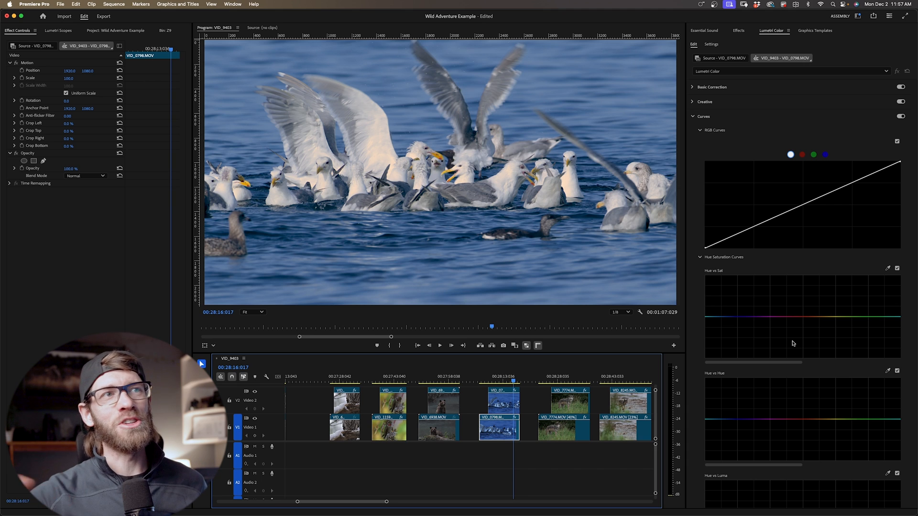
Apply the automatic Basic Correction to the upper-track wolf clip VID_7774.MOV.
left_click(544, 381)
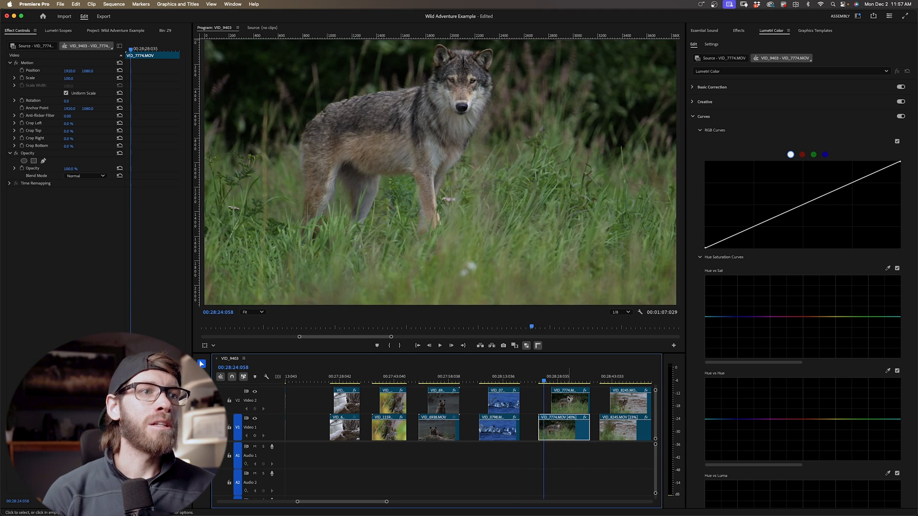
scroll(569, 400, "right", 2)
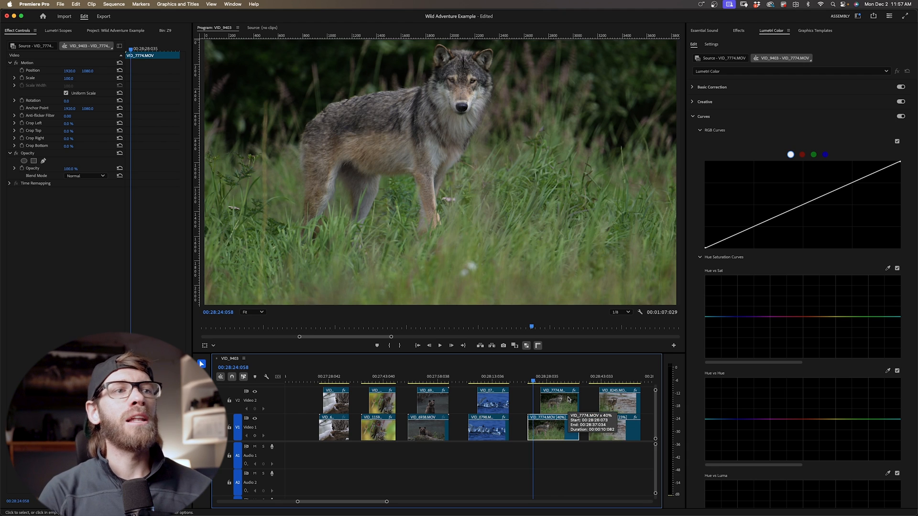
left_click_drag(537, 382, 548, 381)
left_click(556, 408)
left_click(699, 87)
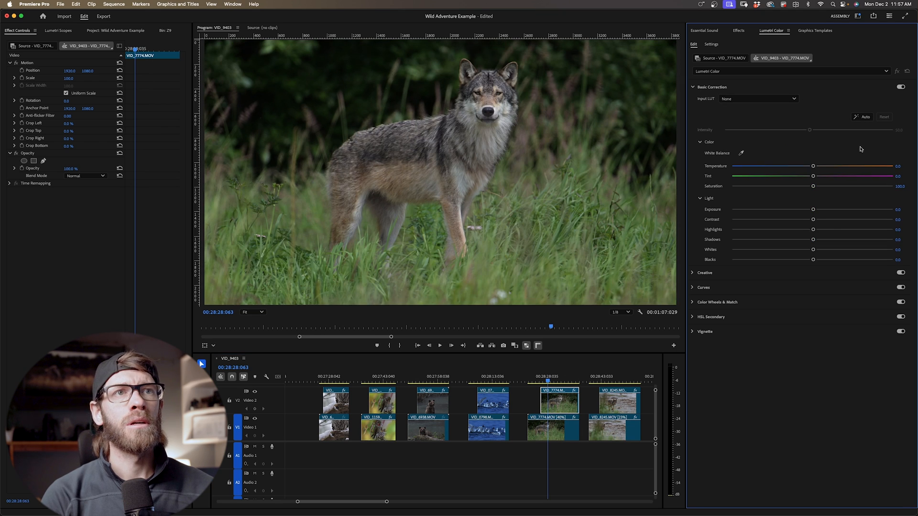
left_click(862, 116)
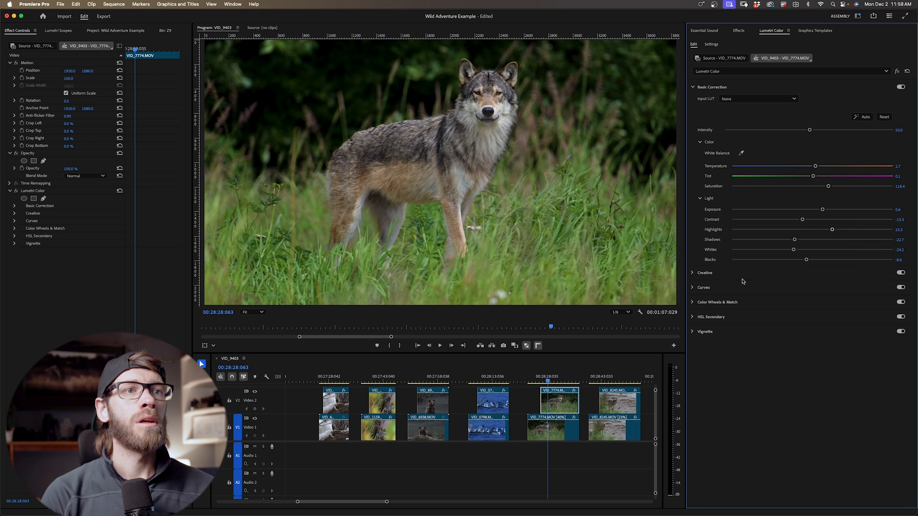
Set the wolf clip's Sharpen to about 23 and Vibrance to 9.8, and raise its sampled orange fur hue in Hue vs Sat.
left_click(747, 274)
mouse_move(814, 271)
left_mouse_down()
mouse_move(832, 271)
mouse_move(820, 281)
mouse_move(832, 272)
left_mouse_up()
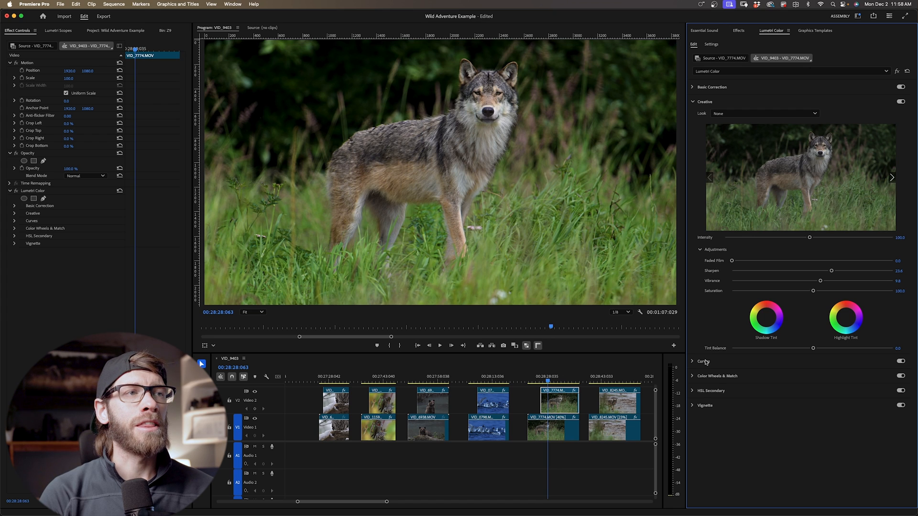
left_click(704, 361)
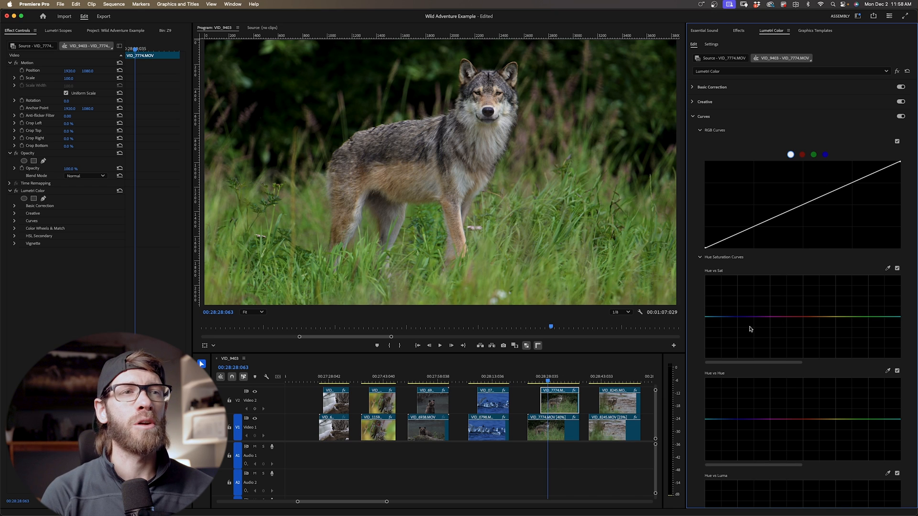
scroll(752, 345, "down", 2)
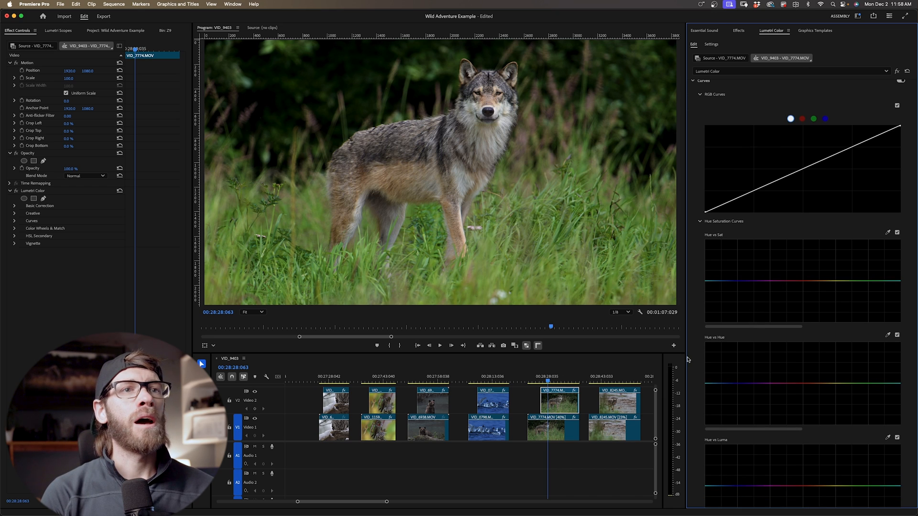
left_click(887, 233)
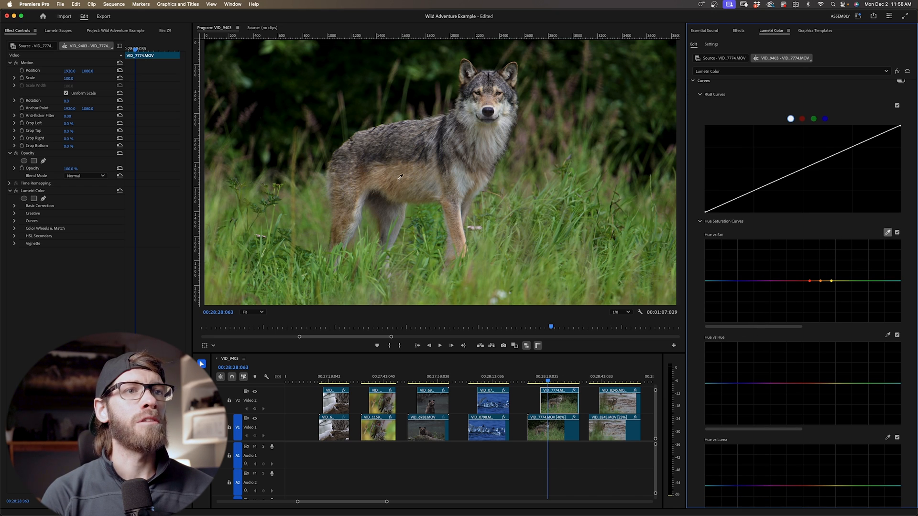
left_click_drag(820, 281, 822, 271)
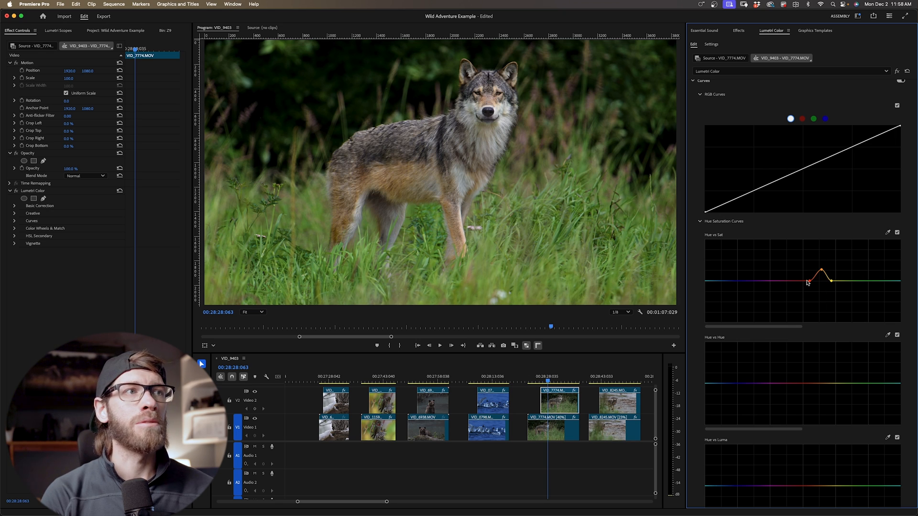
Grade the wolf clip with the color wheels: brighter, yellow-tinted midtones and highlights, and darker shadows shifted toward blue.
scroll(727, 303, "down", 4)
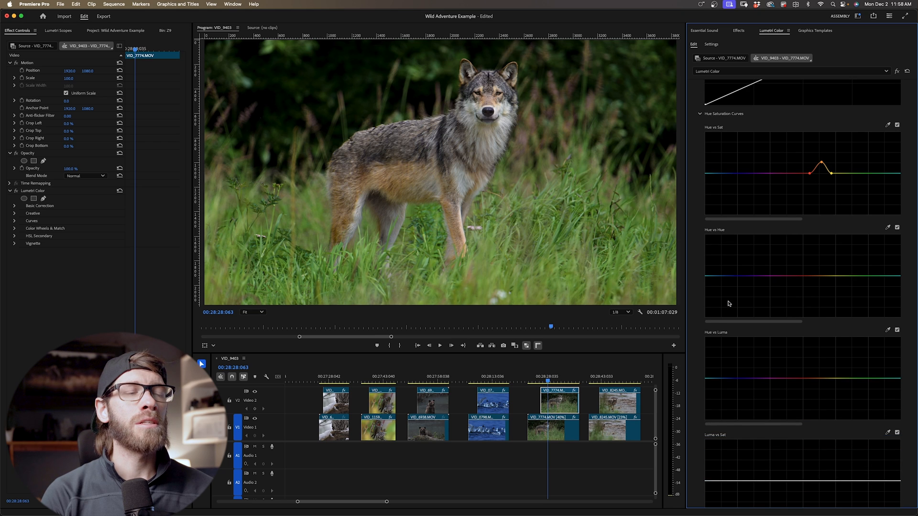
scroll(729, 303, "down", 7)
left_click(693, 456)
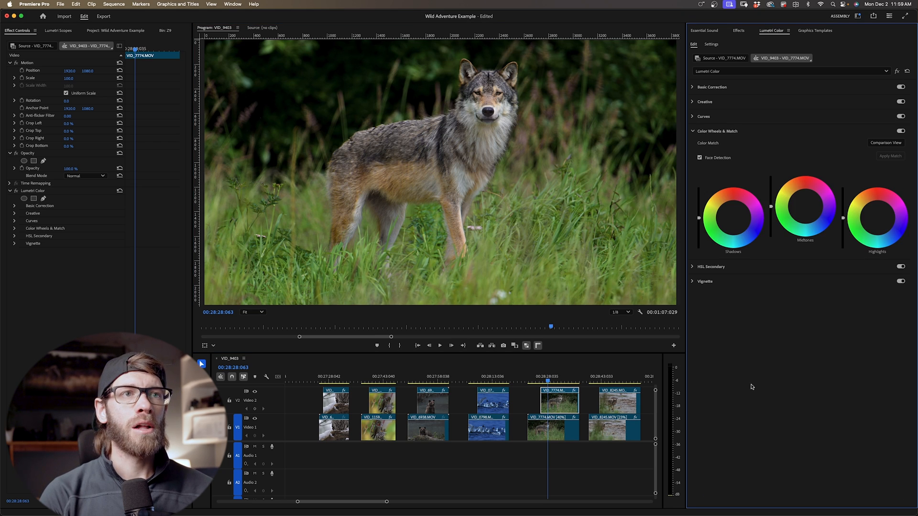
left_click_drag(805, 210, 737, 221)
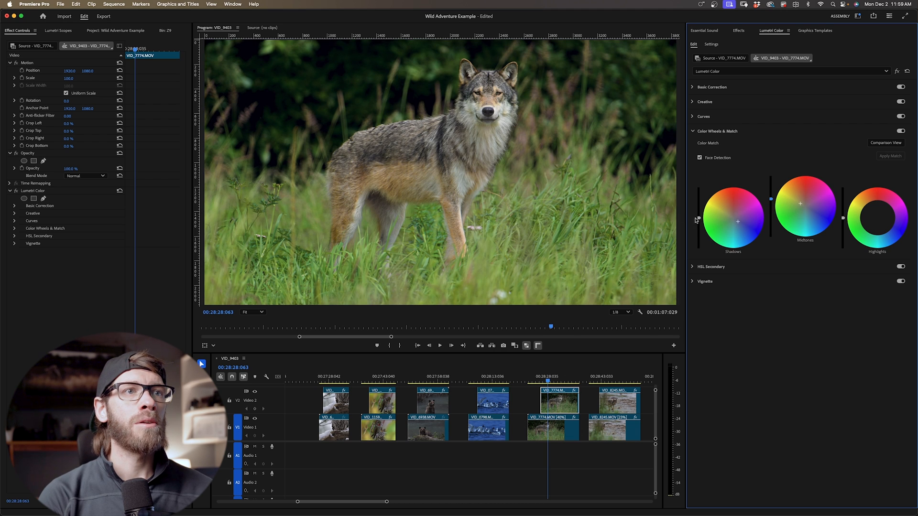
left_click_drag(737, 222, 739, 226)
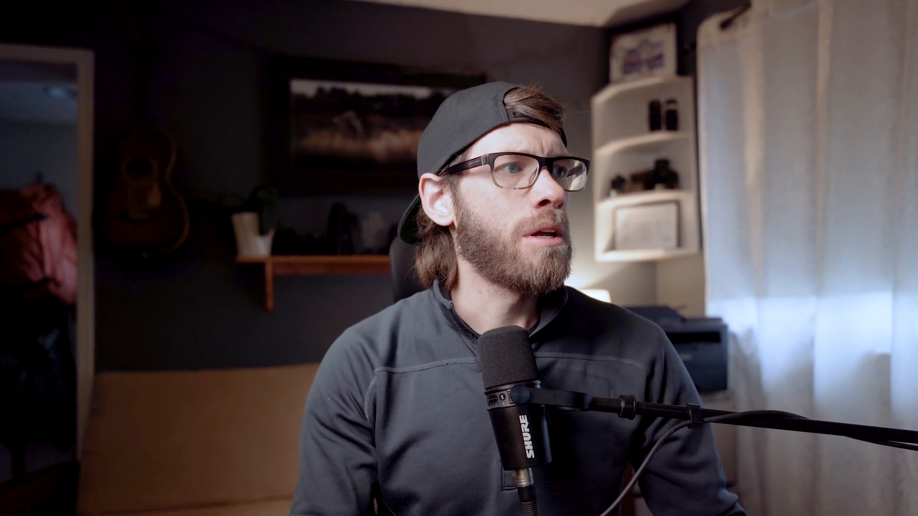
Find the Brightness & Contrast effect and apply it to the wolf clip.
left_click(262, 312)
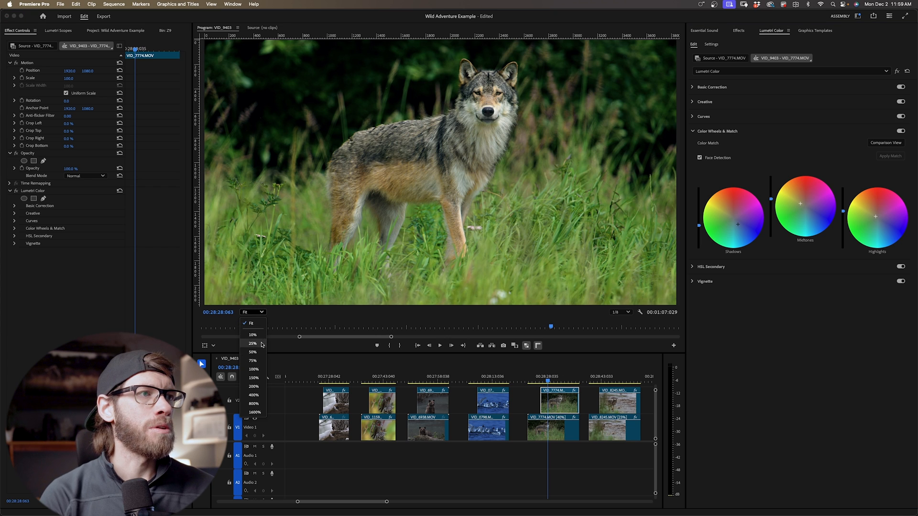
left_click(261, 345)
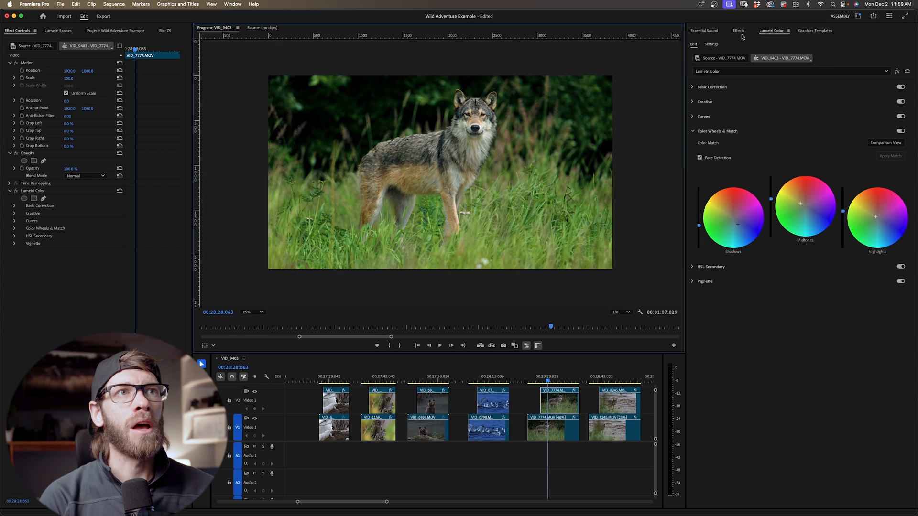
left_click(740, 32)
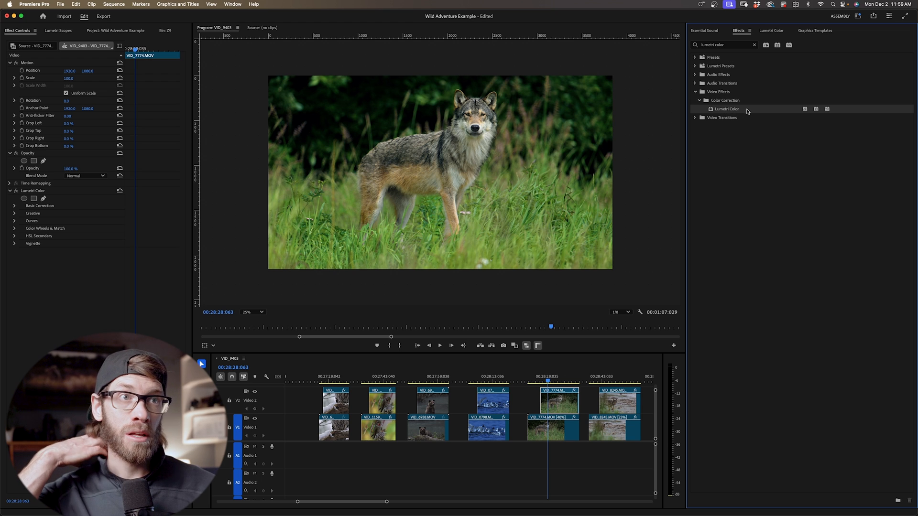
left_click(755, 45)
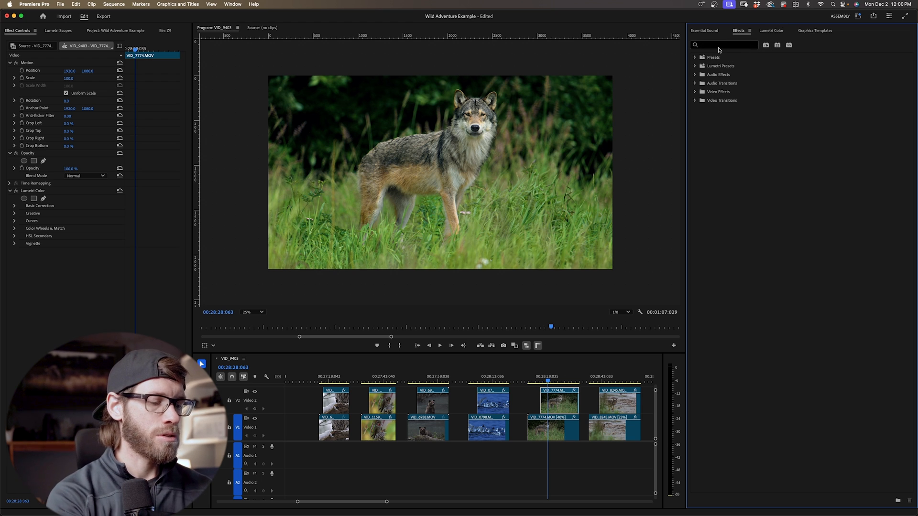
left_click(718, 47)
type("bri")
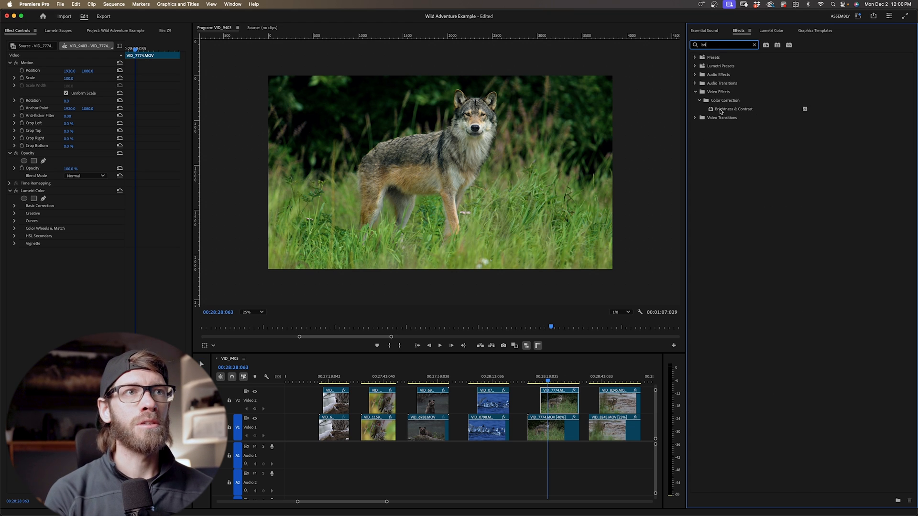
left_click_drag(755, 110, 66, 269)
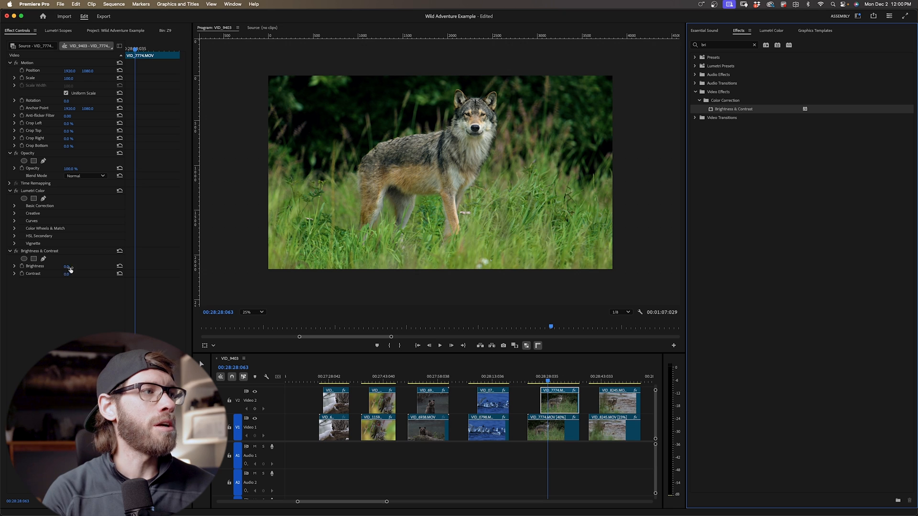
Draw a freeform mask for Brightness & Contrast around the foreground grass along the frame's lower edge, with a feather of about 428.
left_click(43, 259)
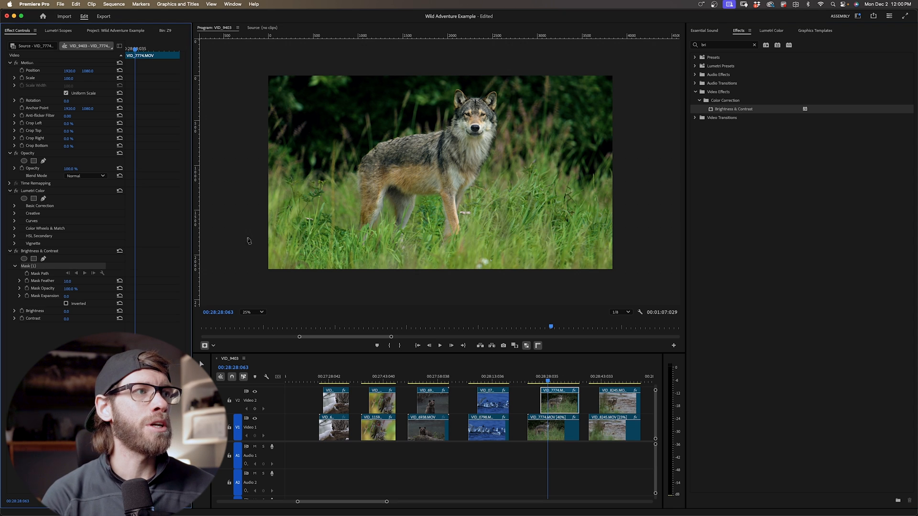
left_click_drag(248, 239, 261, 239)
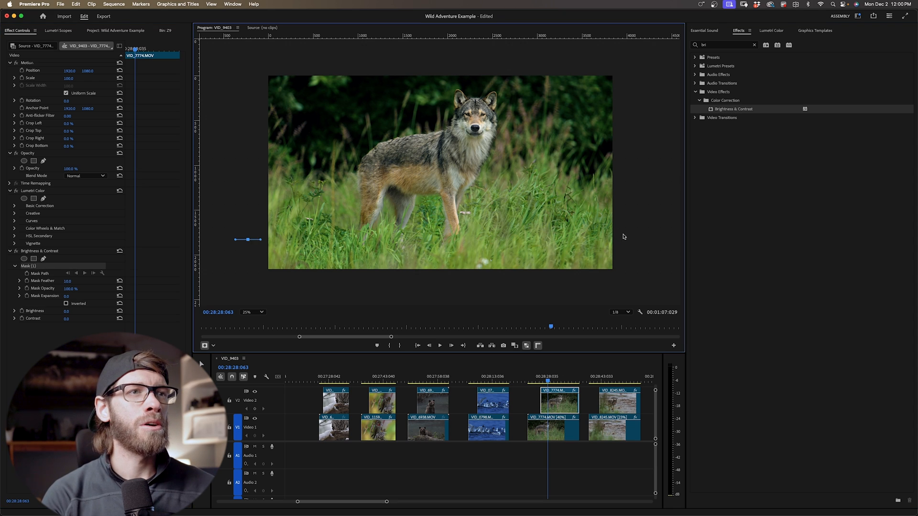
left_click(629, 286)
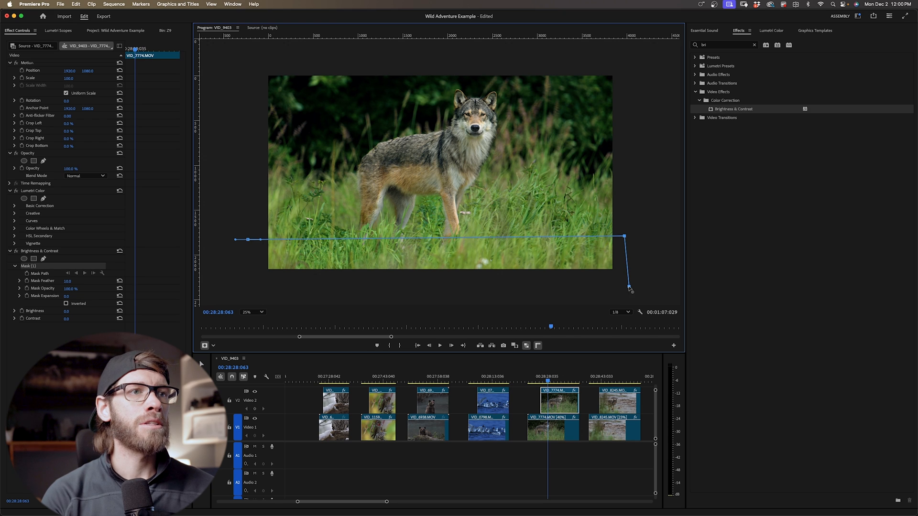
left_click(241, 290)
left_click(248, 239)
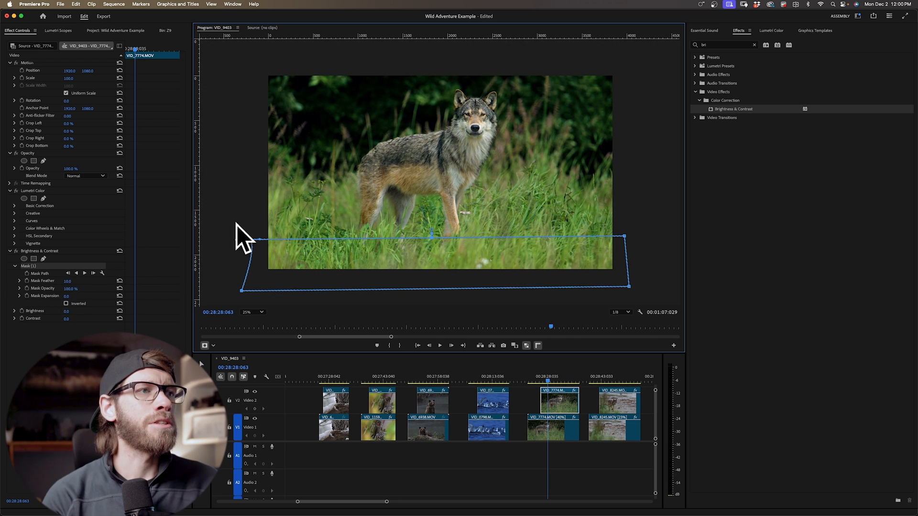
left_click_drag(432, 232, 432, 215)
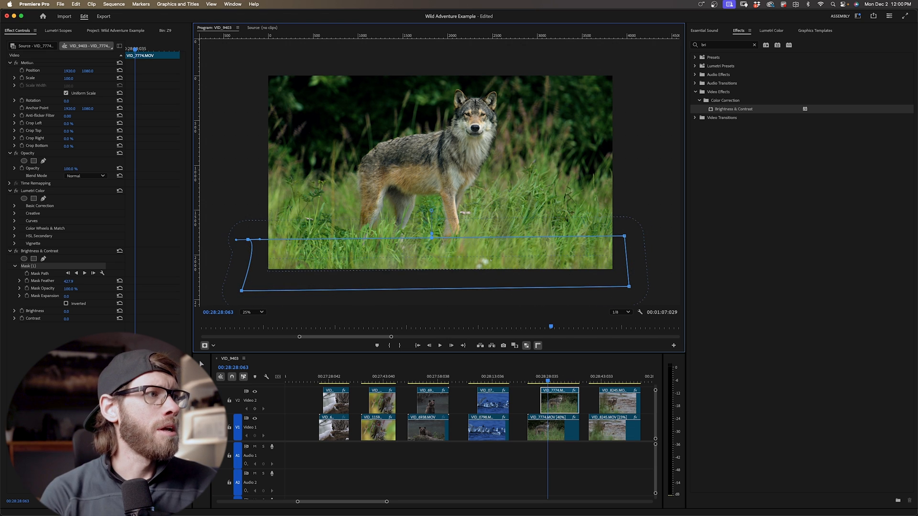
Darken the masked grass with Brightness -91 and increased Contrast, then shift the mask lower and widen its feather.
left_click_drag(66, 319, 39, 312)
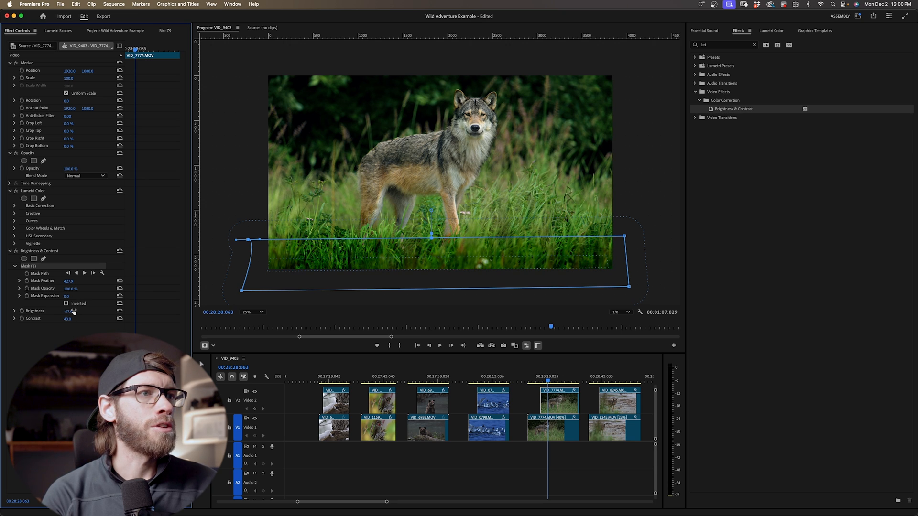
left_click_drag(512, 281, 511, 289)
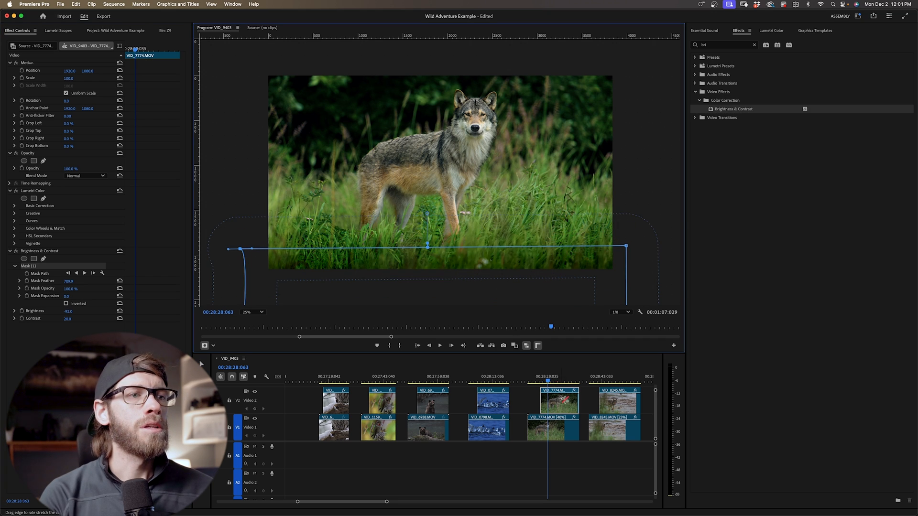
Fit the preview to the monitor and compare the graded wolf-in-grass clip with its ungraded footage.
left_click_drag(548, 381, 543, 381)
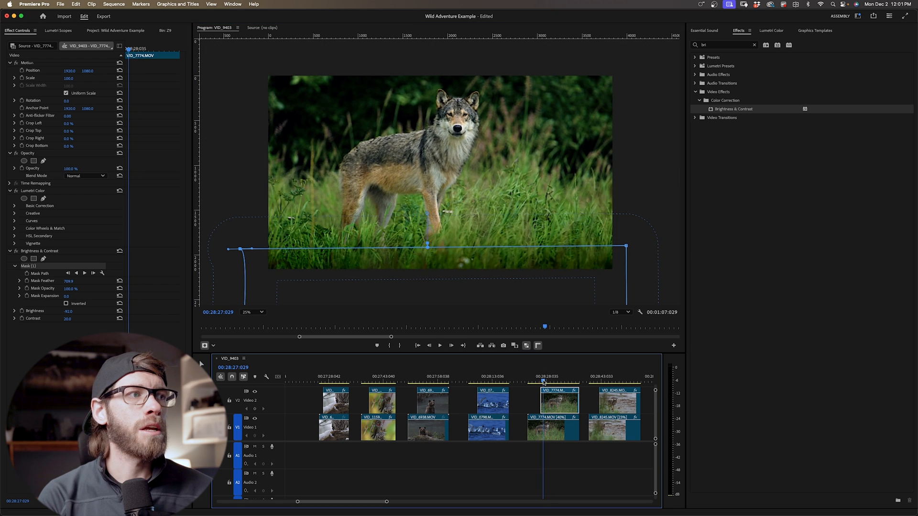
left_click(258, 314)
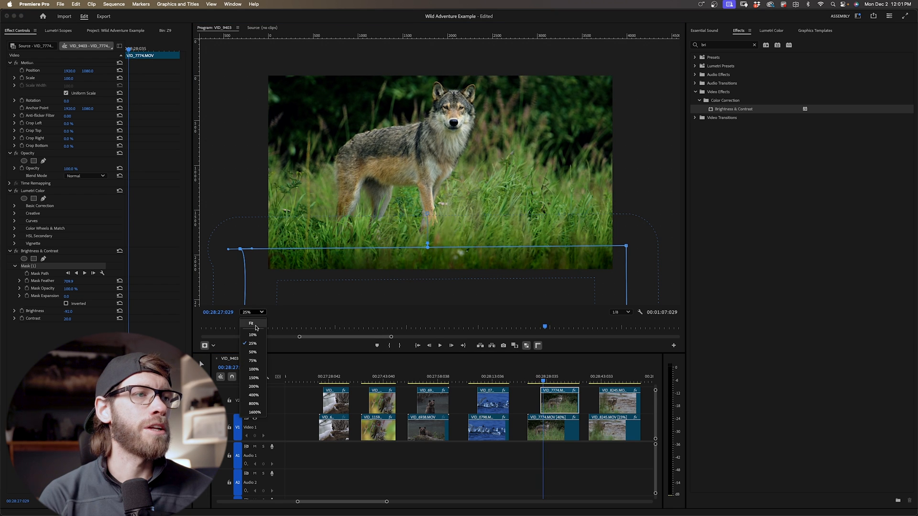
left_click(251, 323)
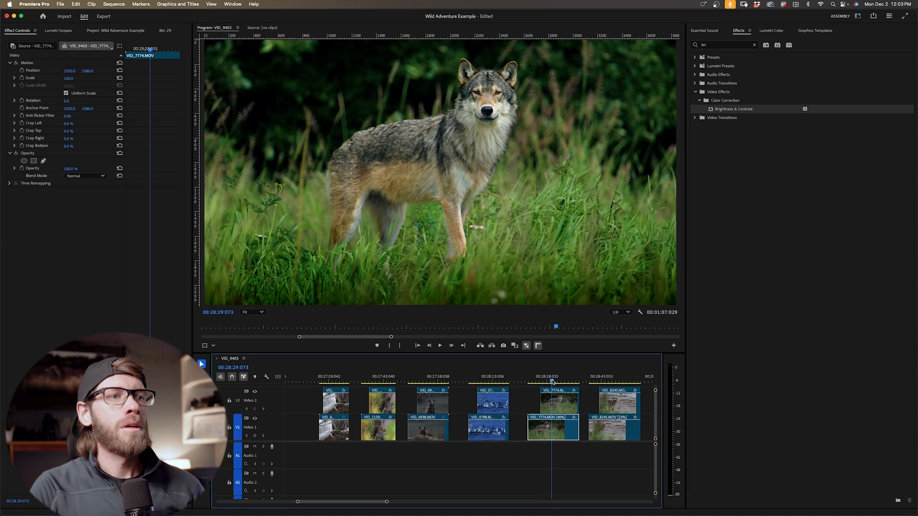
left_click(538, 381)
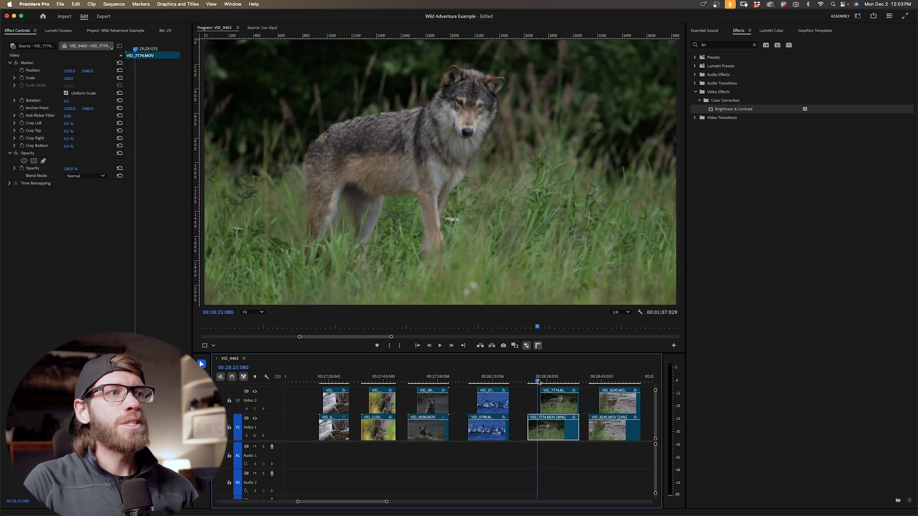
left_click_drag(539, 381, 545, 382)
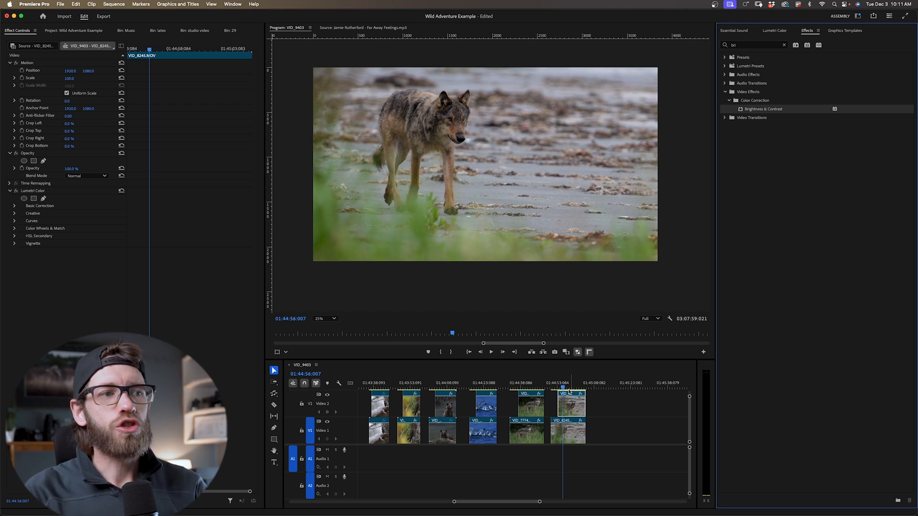
Review the beach wolf clip VID_8245.MOV by playing it from its ungraded opening into the graded part.
left_click(568, 389)
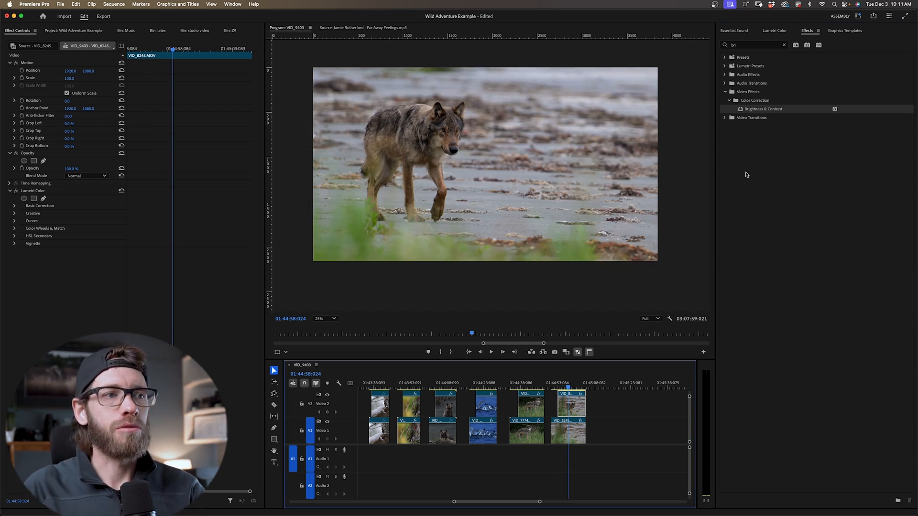
left_click(556, 388)
key("space")
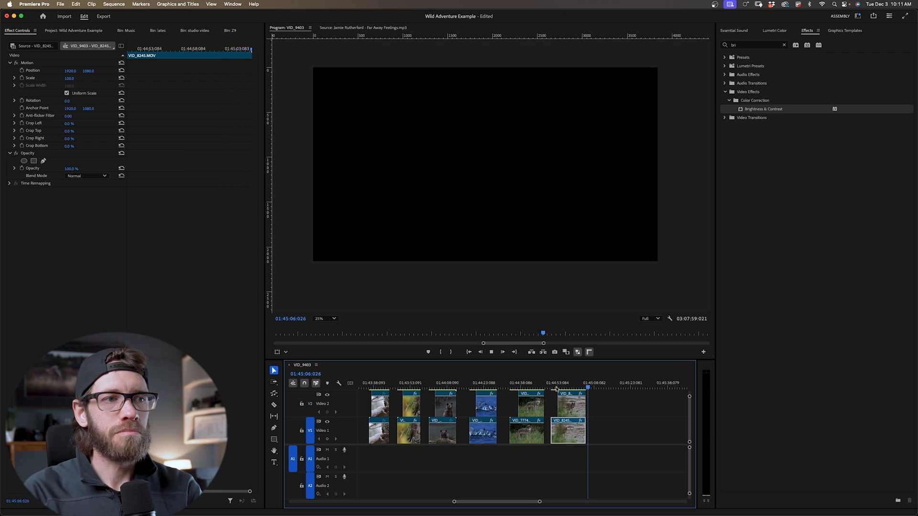
left_click_drag(564, 388, 560, 388)
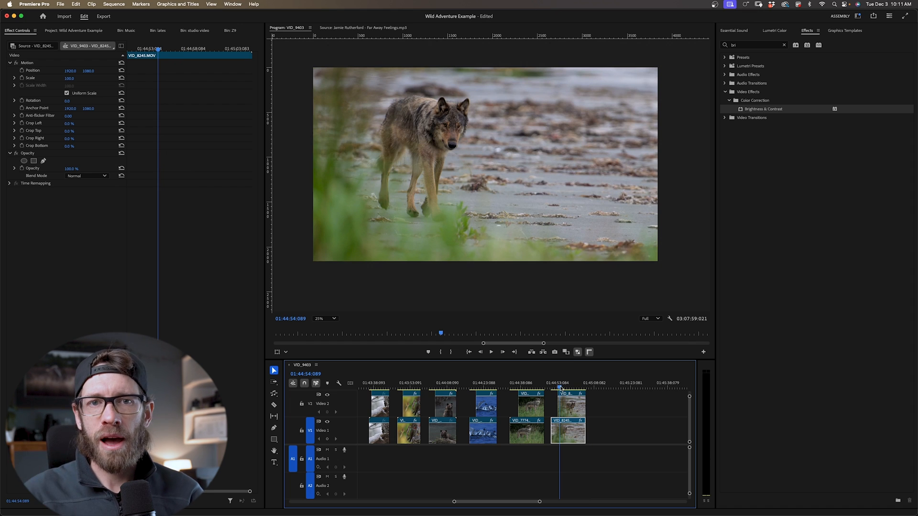
left_click(569, 405)
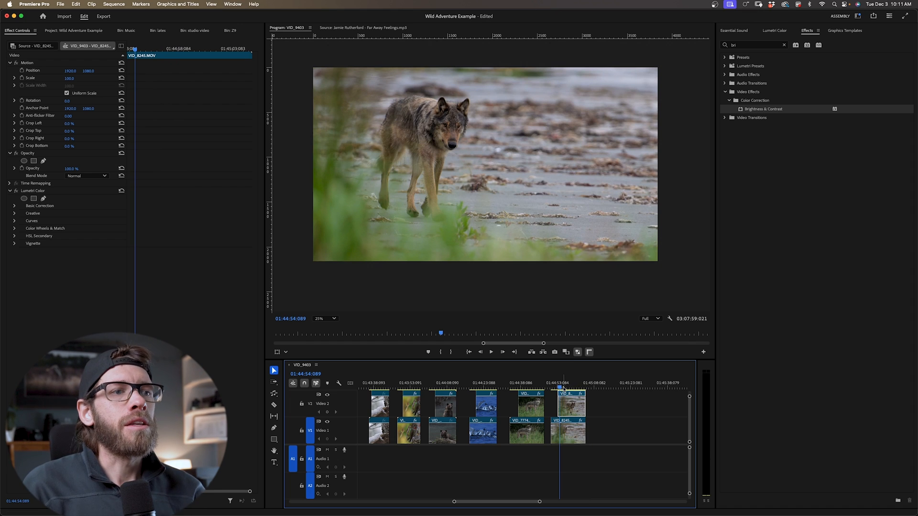
key("space")
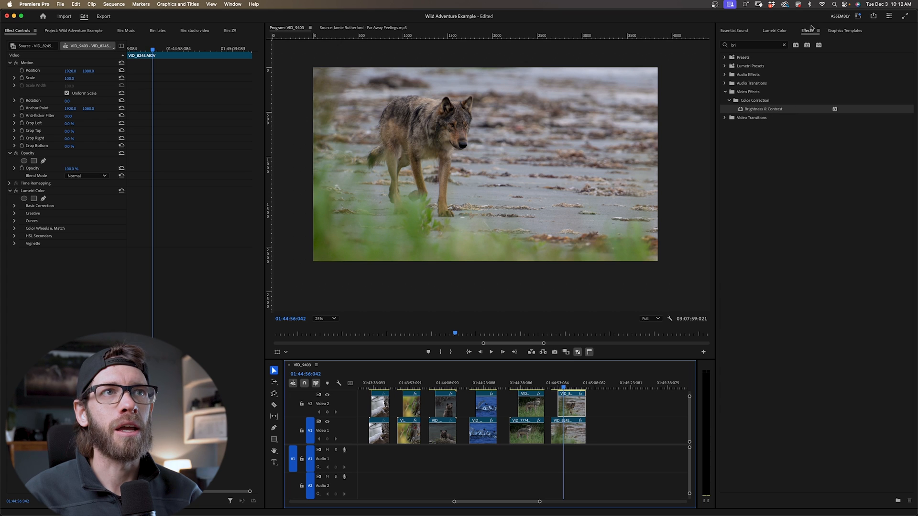
Apply Brightness & Contrast to the beach wolf clip with an elliptical mask over the wolf, feather 735.5, brightness 39 and contrast 18.
left_click_drag(772, 109, 94, 269)
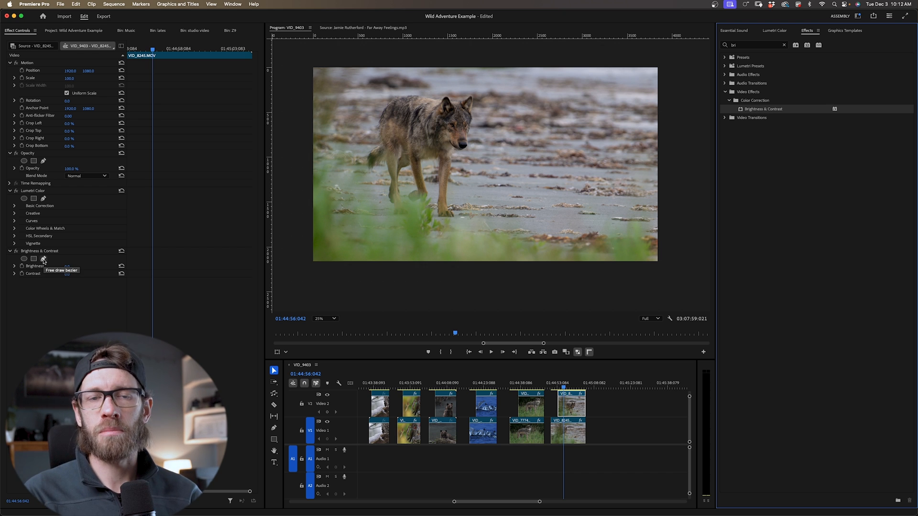
left_click(24, 259)
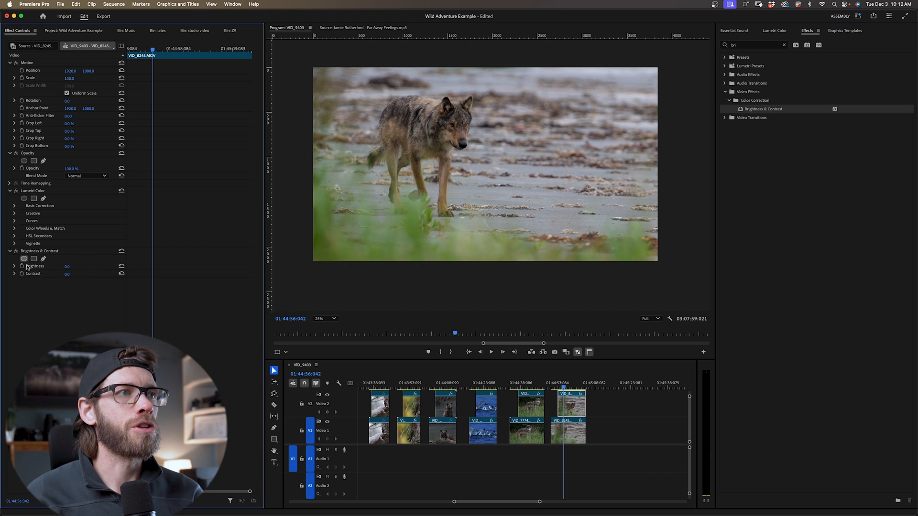
left_click_drag(497, 151, 496, 130)
left_click_drag(429, 82, 429, 104)
left_click_drag(436, 163, 438, 147)
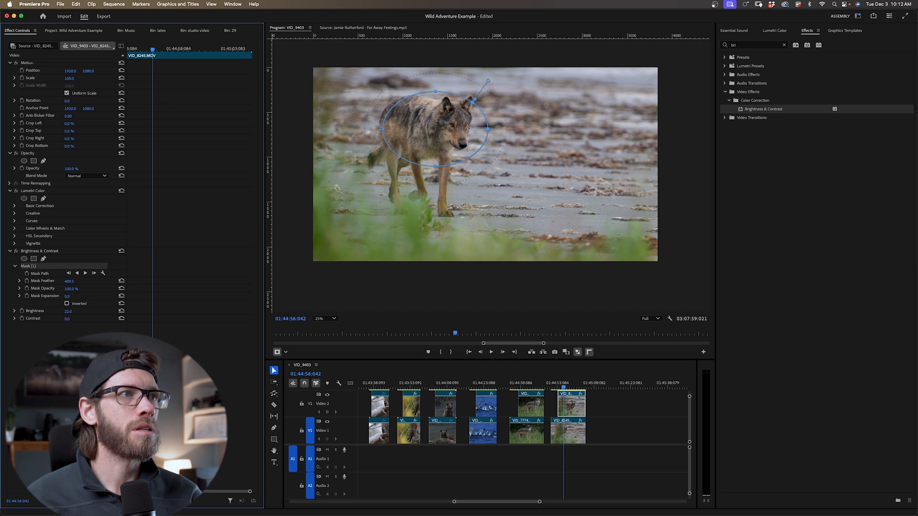
left_click_drag(67, 319, 79, 319)
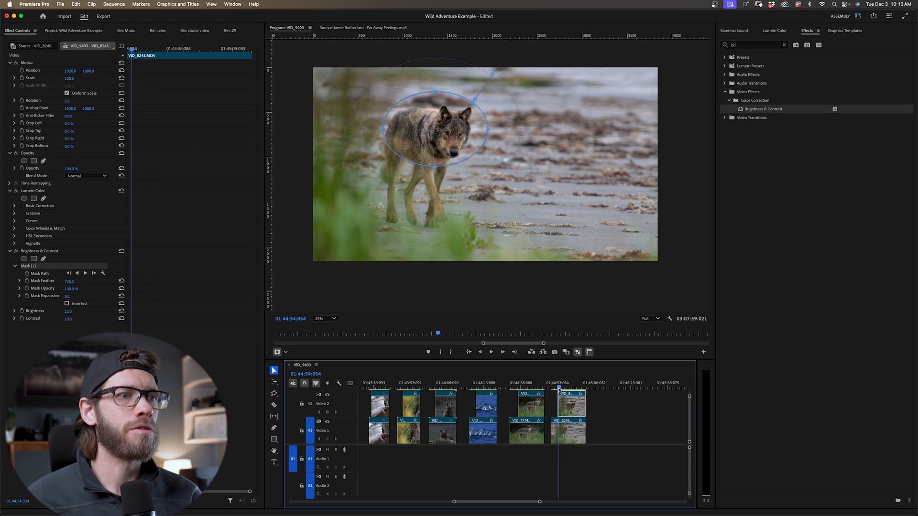
left_click_drag(436, 143, 436, 154)
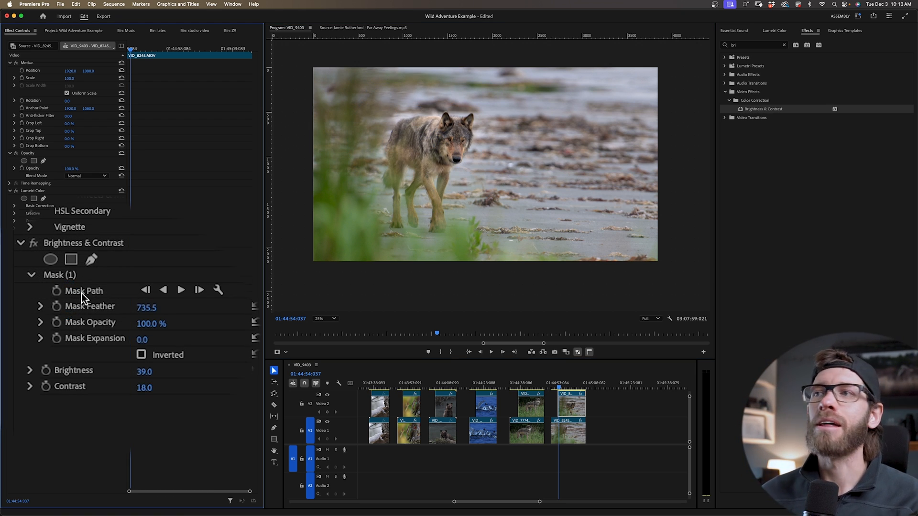
Go to the start of the graded beach wolf clip and shift the elliptical mask down over the wolf.
left_click(130, 50)
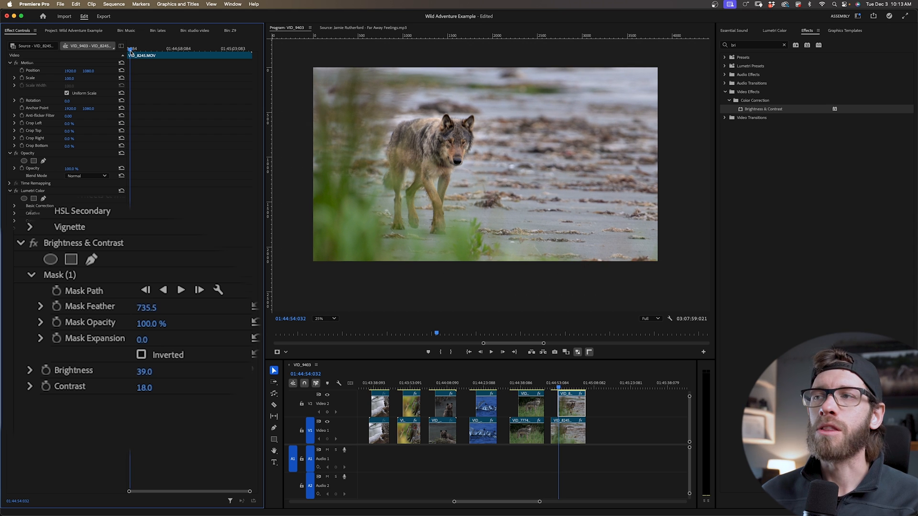
left_click_drag(130, 49, 138, 52)
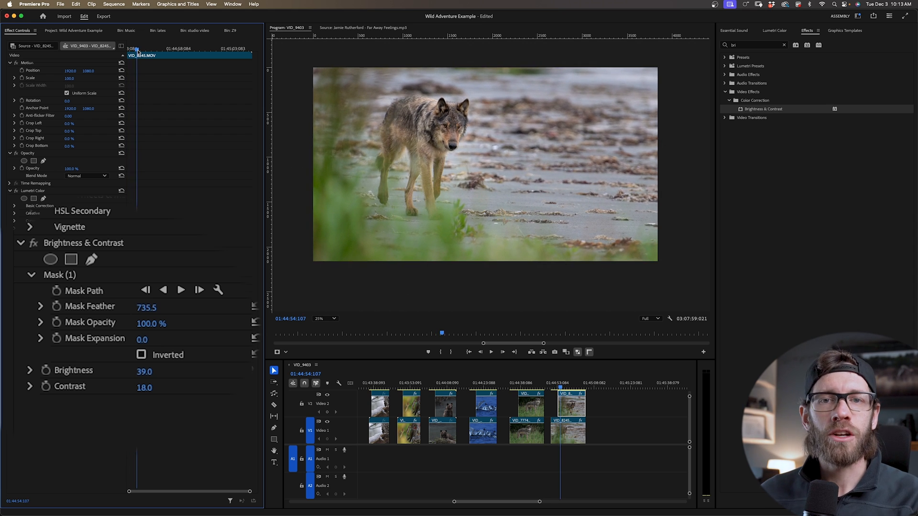
left_click(96, 279)
left_click_drag(135, 49, 127, 50)
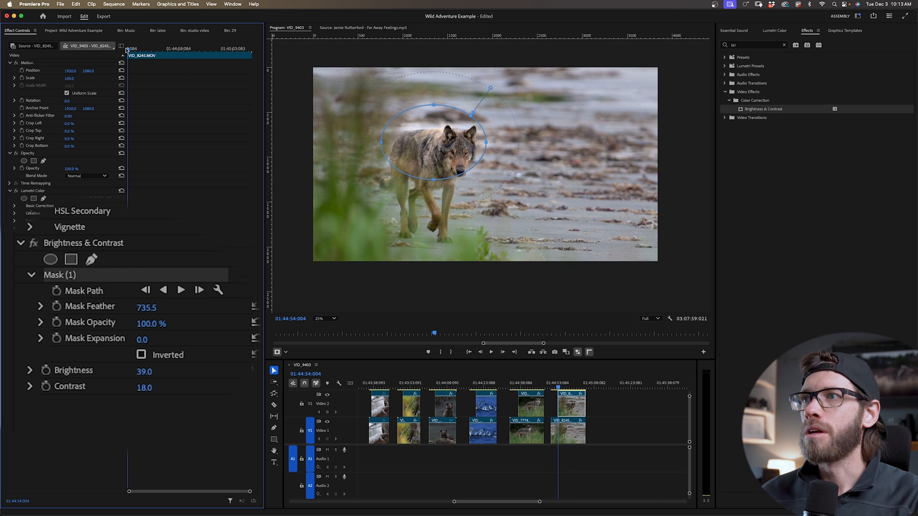
left_click_drag(478, 148, 478, 162)
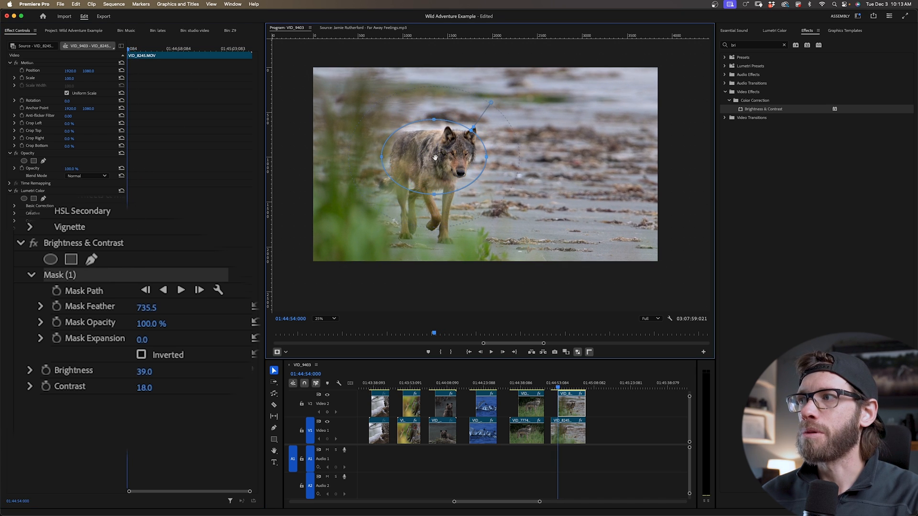
Try animating the Mask Path manually by keyframing the ellipse over the wolf from the clip's start and at further frames.
left_click(57, 292)
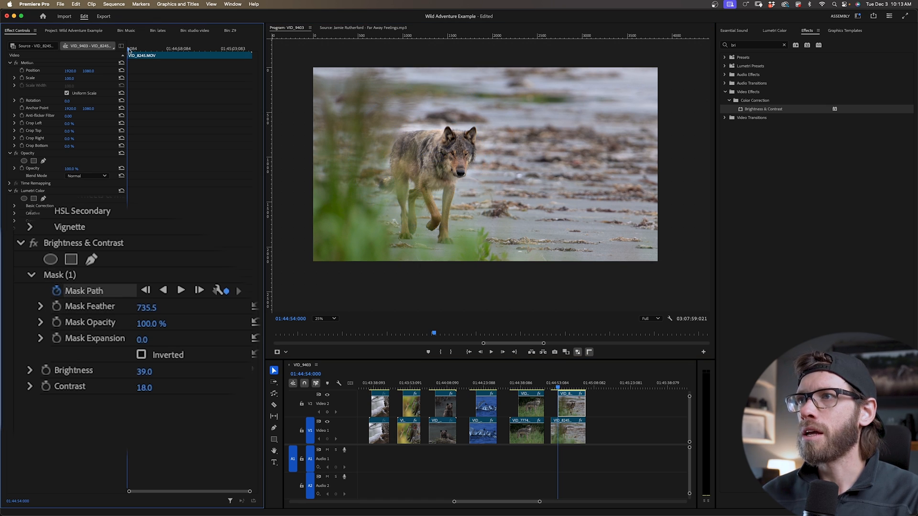
left_click_drag(129, 49, 133, 50)
left_click(53, 267)
left_click_drag(458, 147, 452, 131)
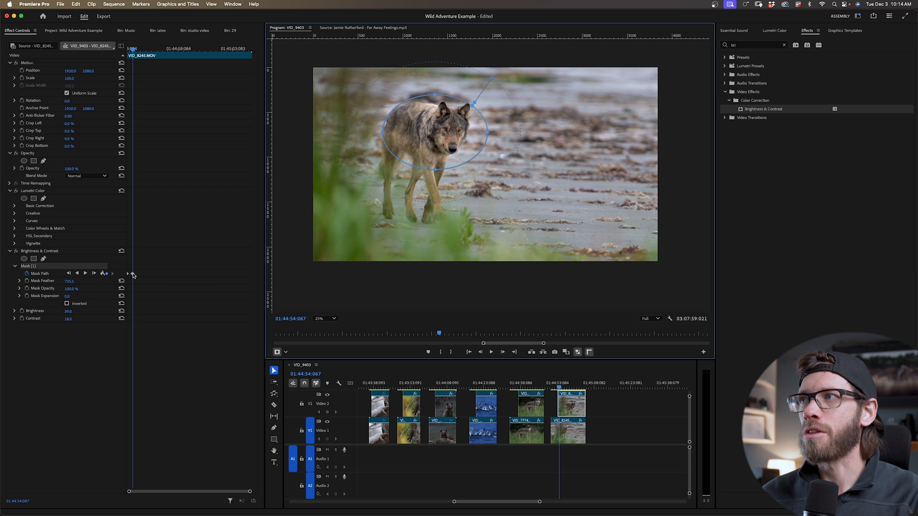
left_click_drag(137, 52, 167, 55)
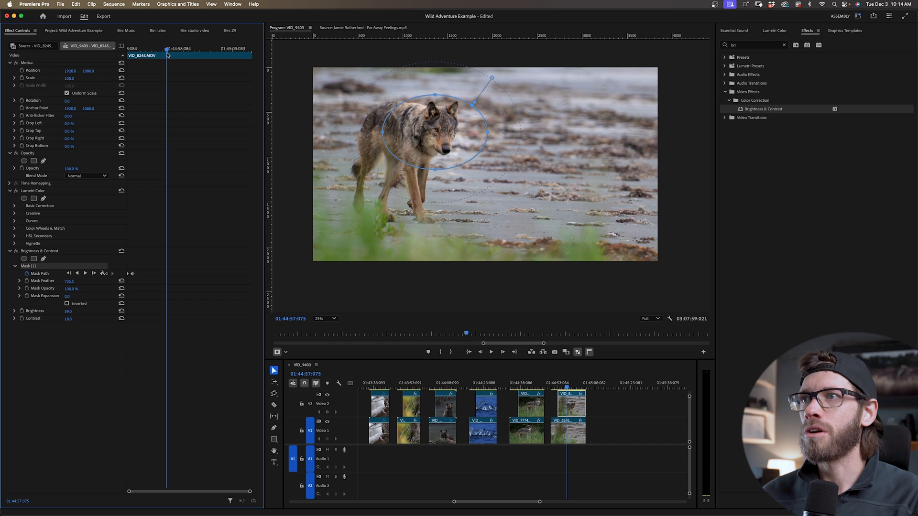
left_click(451, 130)
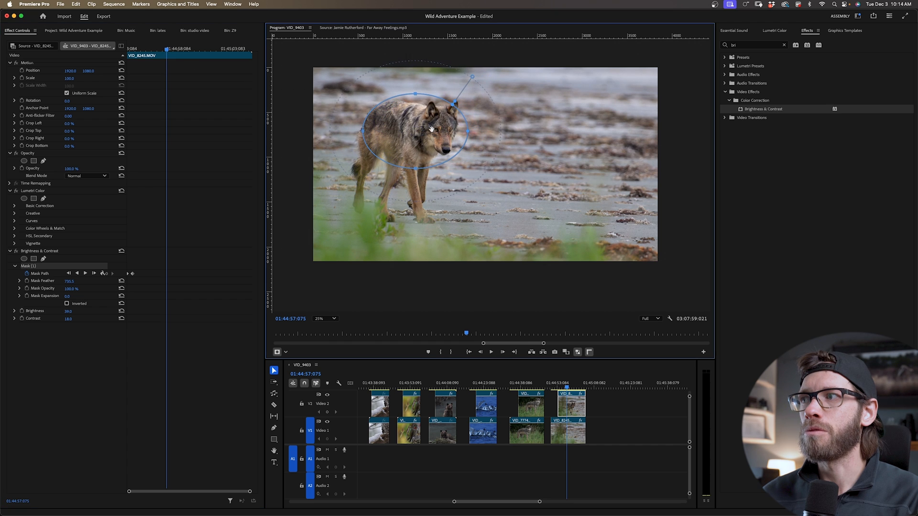
left_click_drag(162, 50, 117, 46)
key("space")
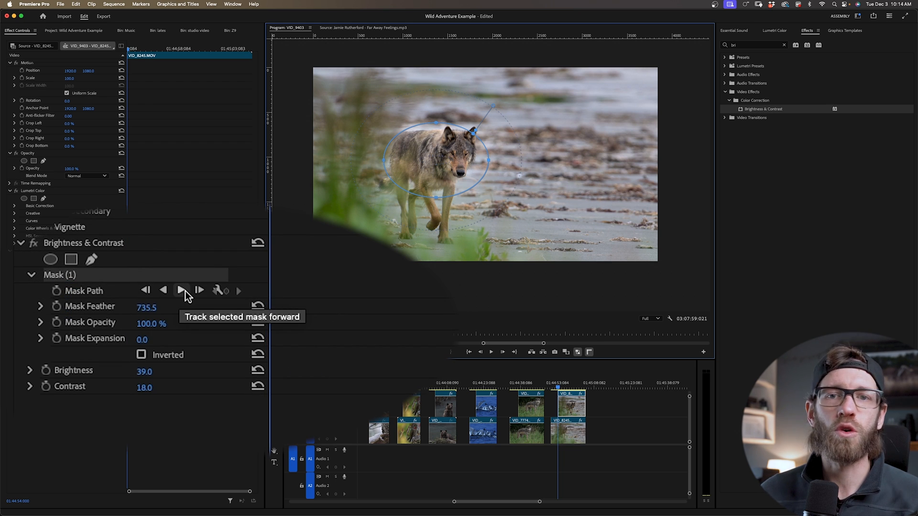
Track the elliptical mask forward through the beach wolf clip and raise the masked Brightness to 87, scrubbing to check it.
left_click(85, 273)
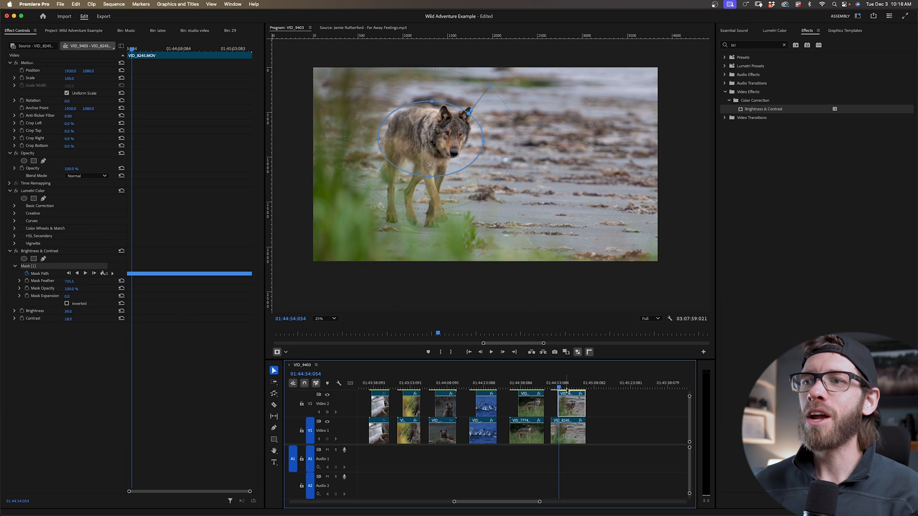
left_click_drag(559, 390, 572, 389)
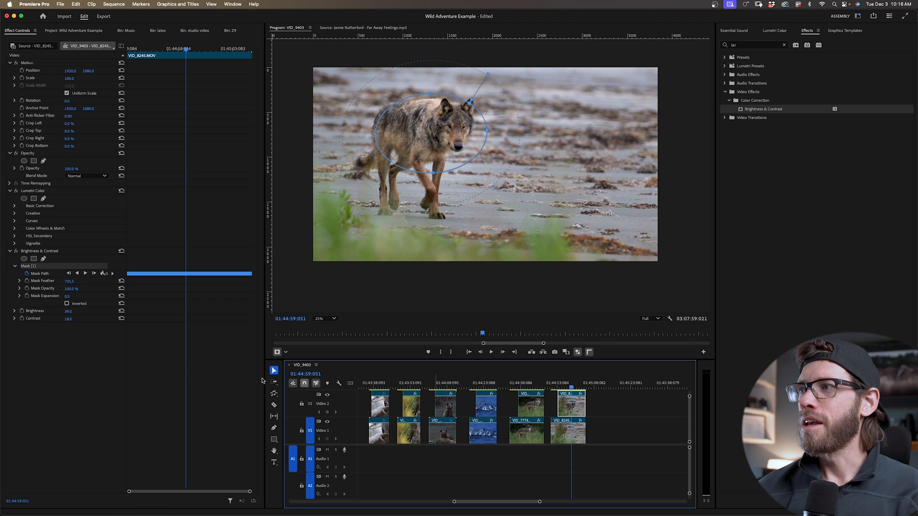
left_click(77, 313)
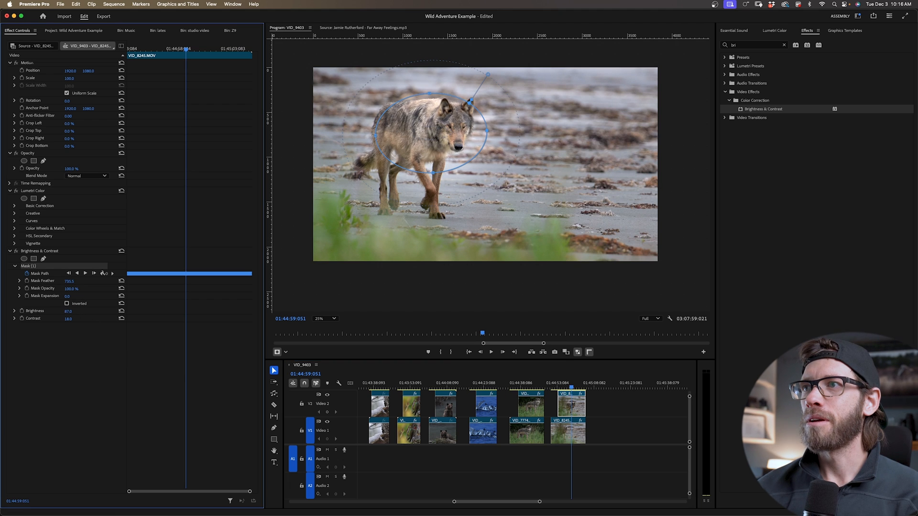
mouse_move(569, 388)
left_mouse_down()
mouse_move(561, 389)
mouse_move(581, 391)
left_mouse_up()
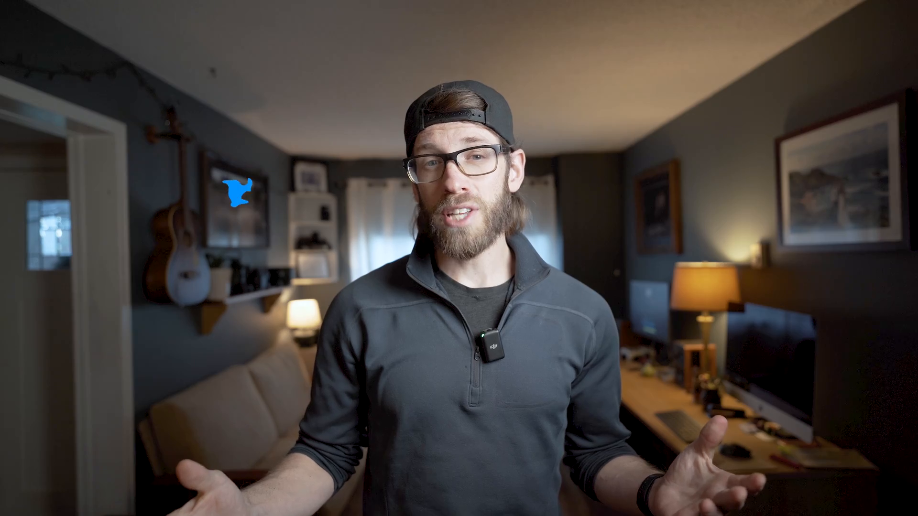